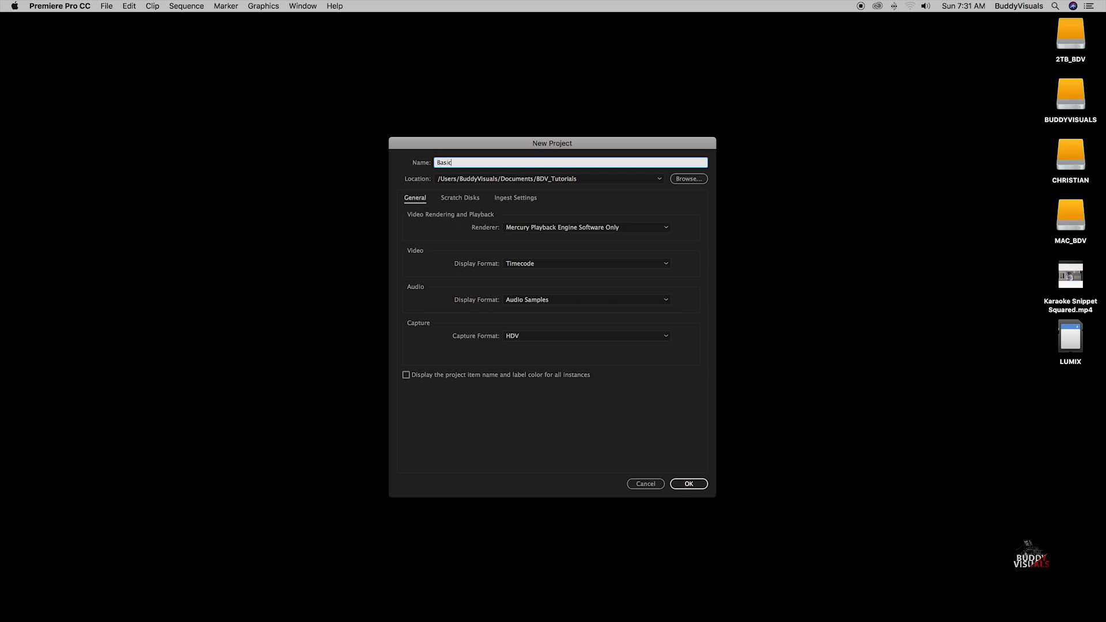
Step: Name the new project Basic Training, keep HDV as the capture format, and create it
{"action": "type", "text": "raining"}
{"action": "left_click", "coordinate": [526, 336]}
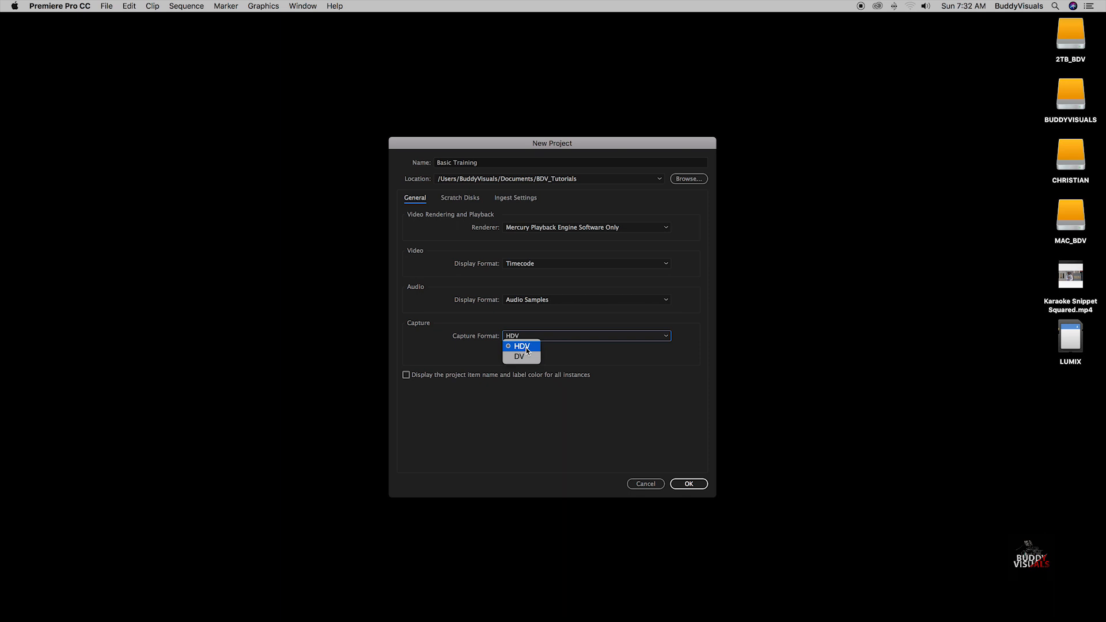
{"action": "left_click", "coordinate": [688, 483]}
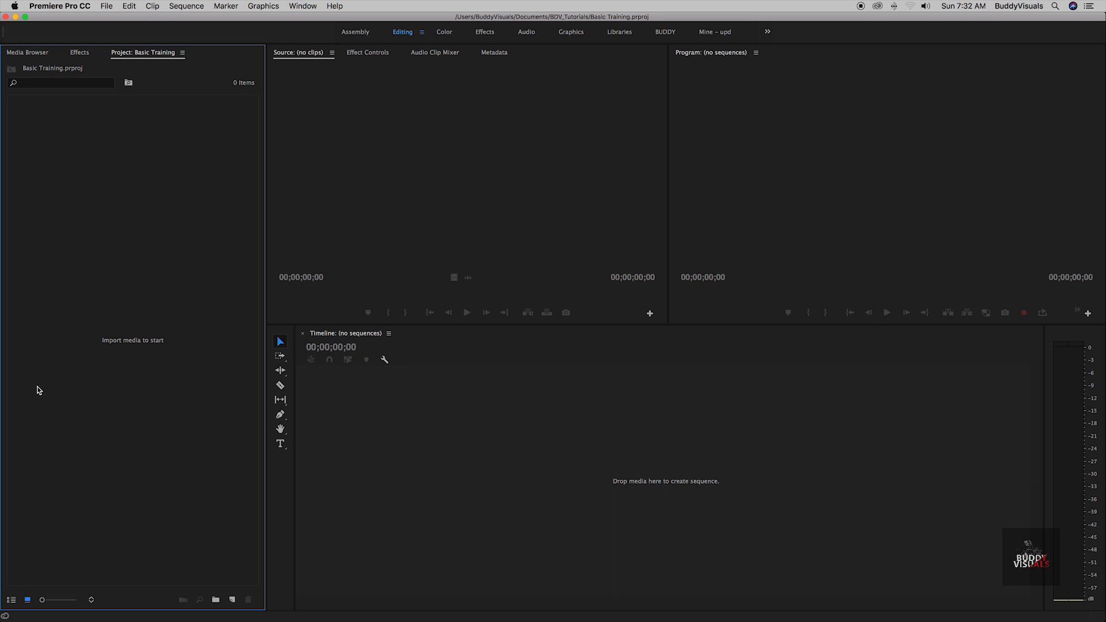
Step: Import all the MOV clips from the 145_PANA folder into the project
{"action": "left_click", "coordinate": [309, 57]}
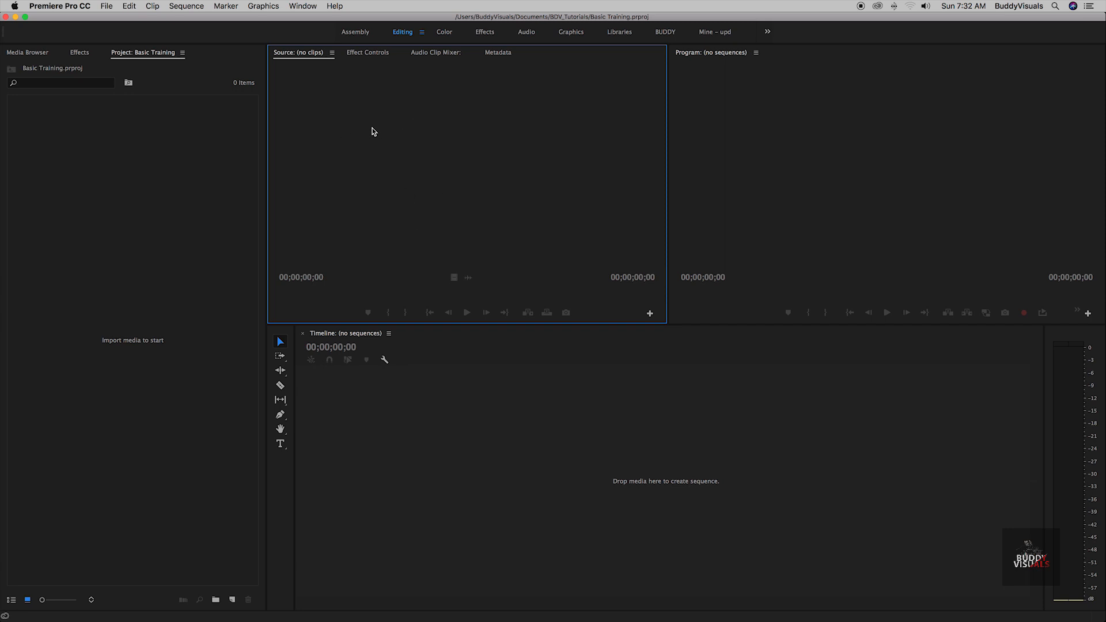
{"action": "left_click", "coordinate": [117, 104]}
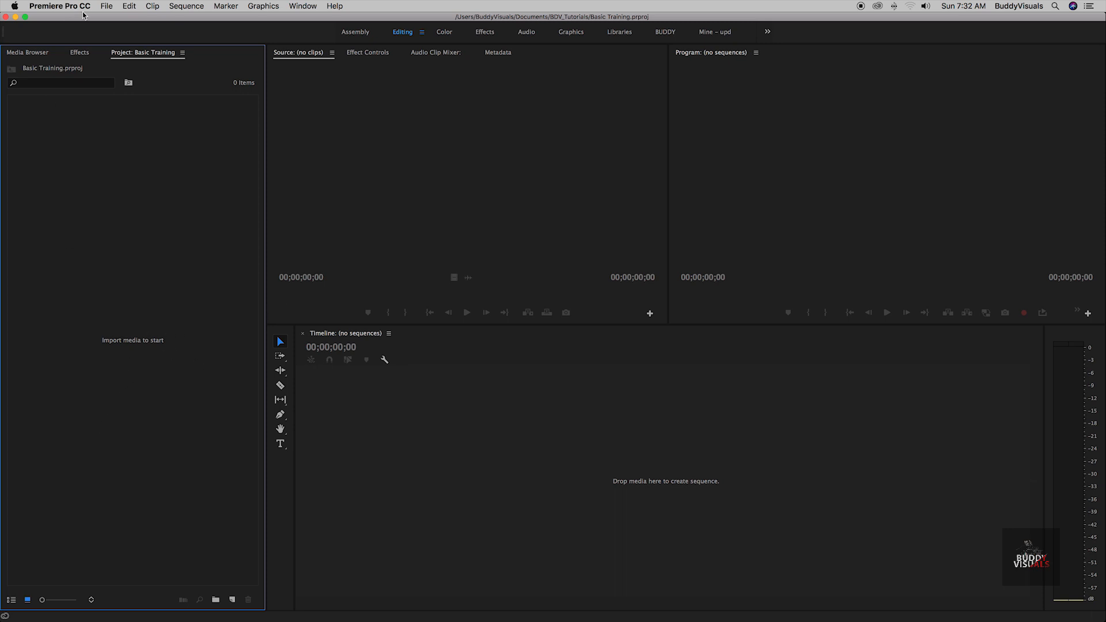
{"action": "left_click", "coordinate": [107, 7]}
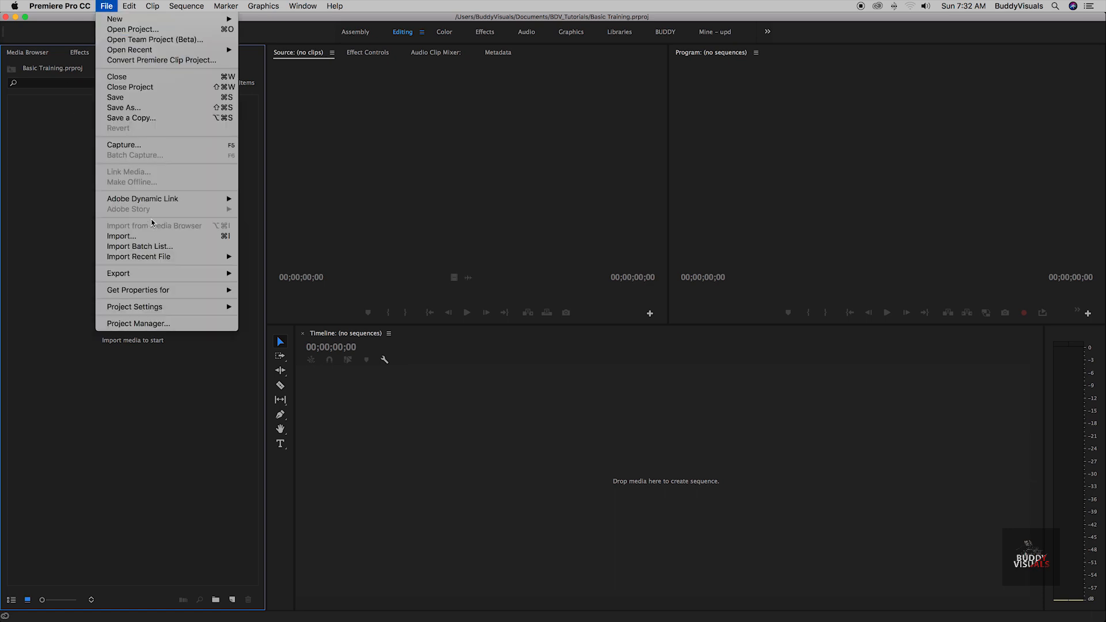
{"action": "left_click", "coordinate": [149, 237]}
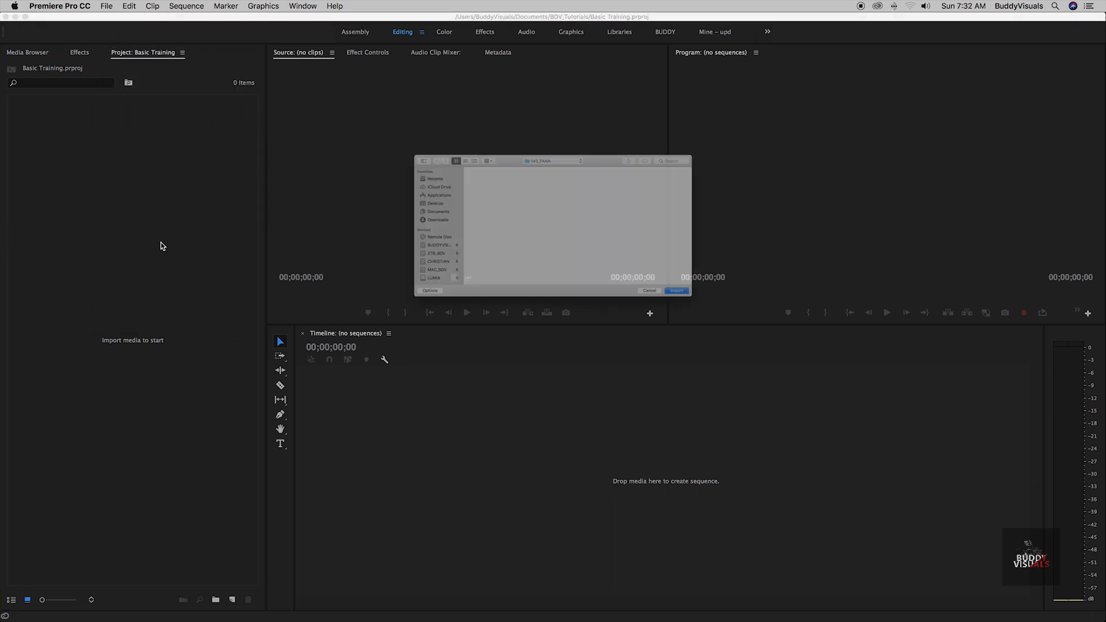
{"action": "scroll", "coordinate": [539, 232], "scroll_direction": "down", "scroll_amount": 3}
{"action": "scroll", "coordinate": [476, 249], "scroll_direction": "up", "scroll_amount": 5}
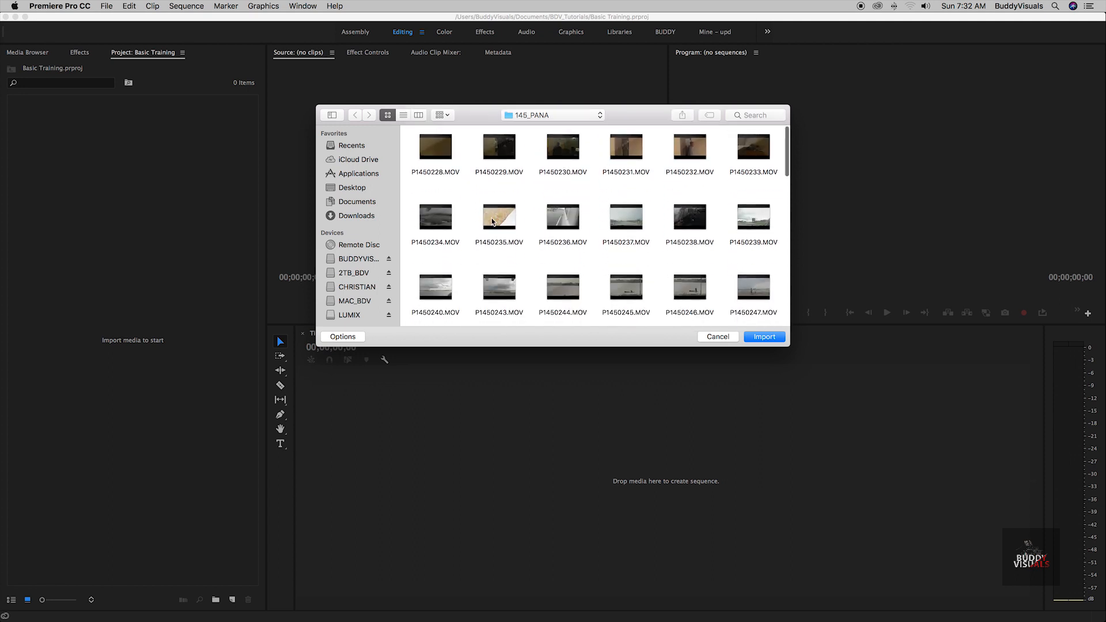
{"action": "scroll", "coordinate": [488, 218], "scroll_direction": "down", "scroll_amount": 2}
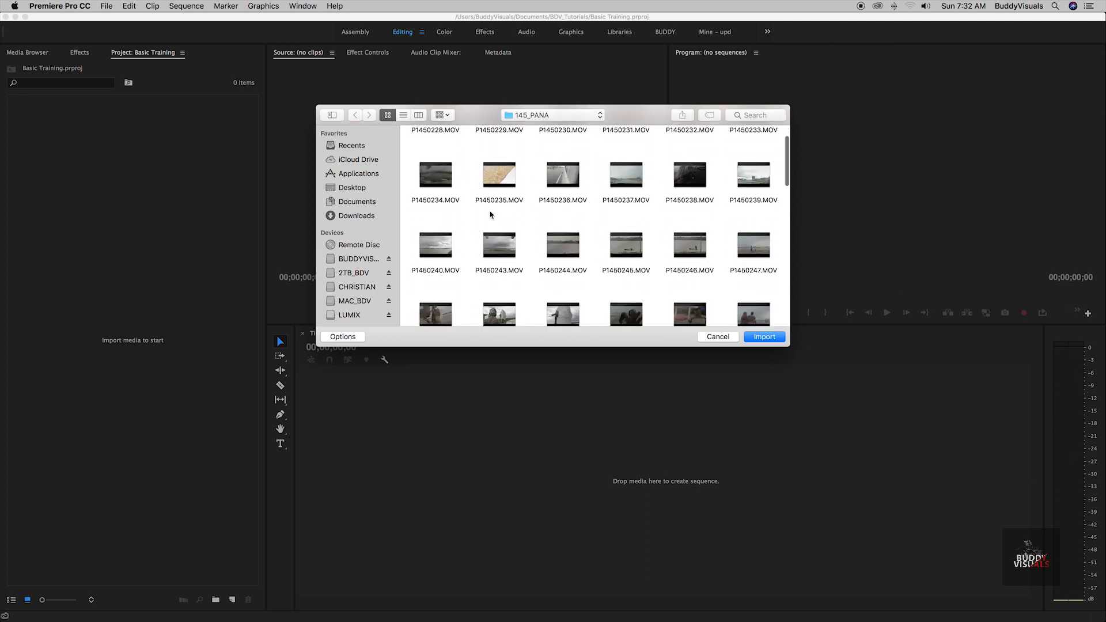
{"action": "scroll", "coordinate": [491, 213], "scroll_direction": "up", "scroll_amount": 2}
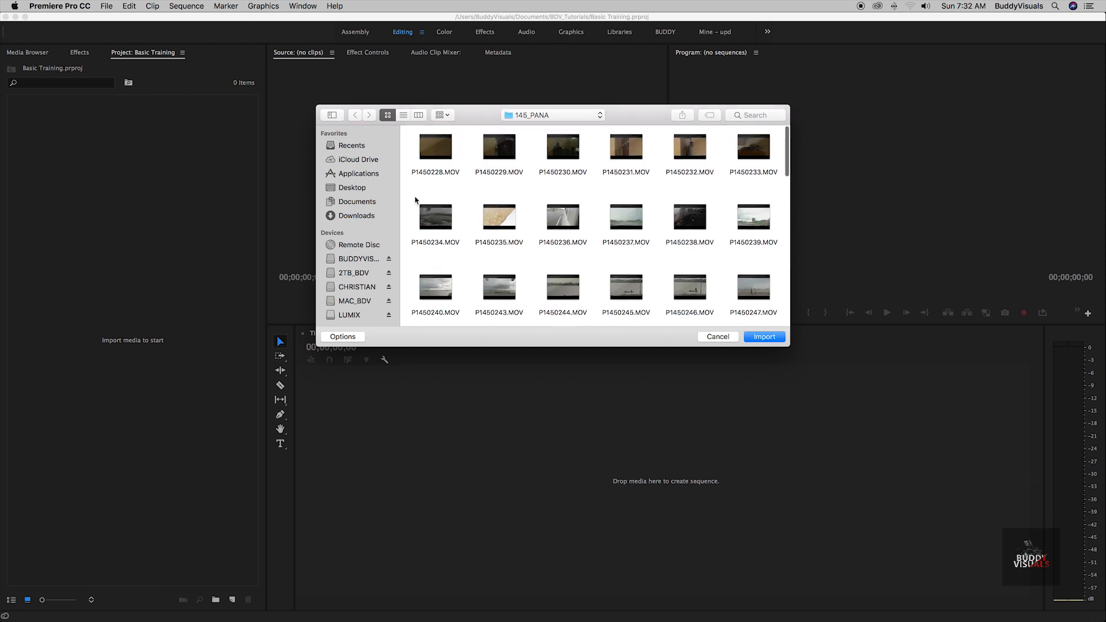
{"action": "key", "text": "super+a"}
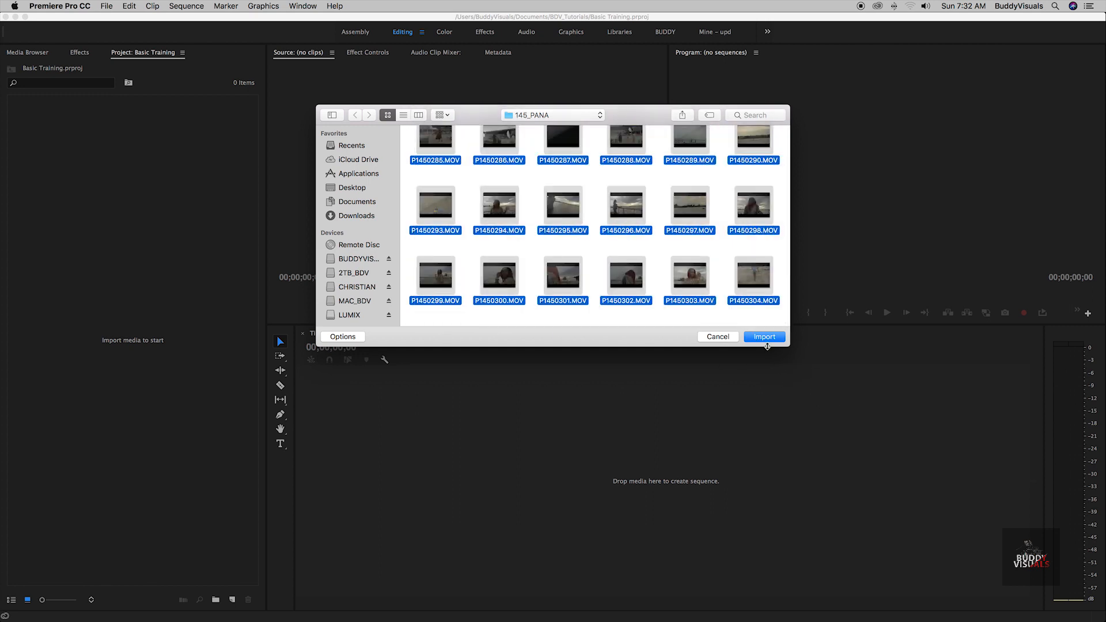
{"action": "left_click", "coordinate": [764, 338]}
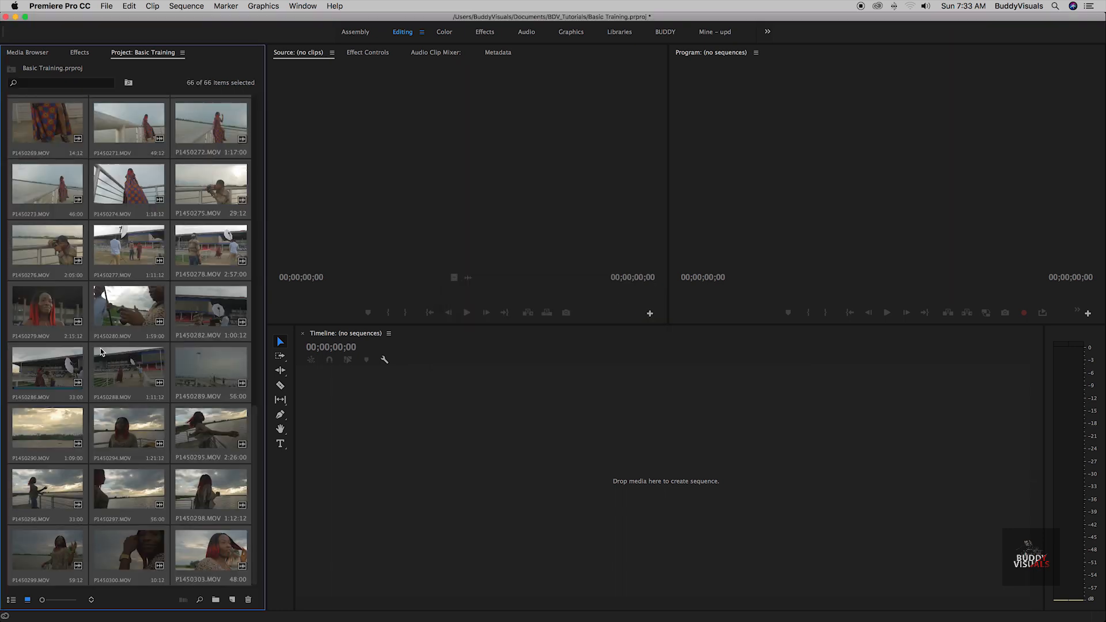
Step: Sort the imported clips by name in the project bin
{"action": "scroll", "coordinate": [102, 347], "scroll_direction": "up", "scroll_amount": 10}
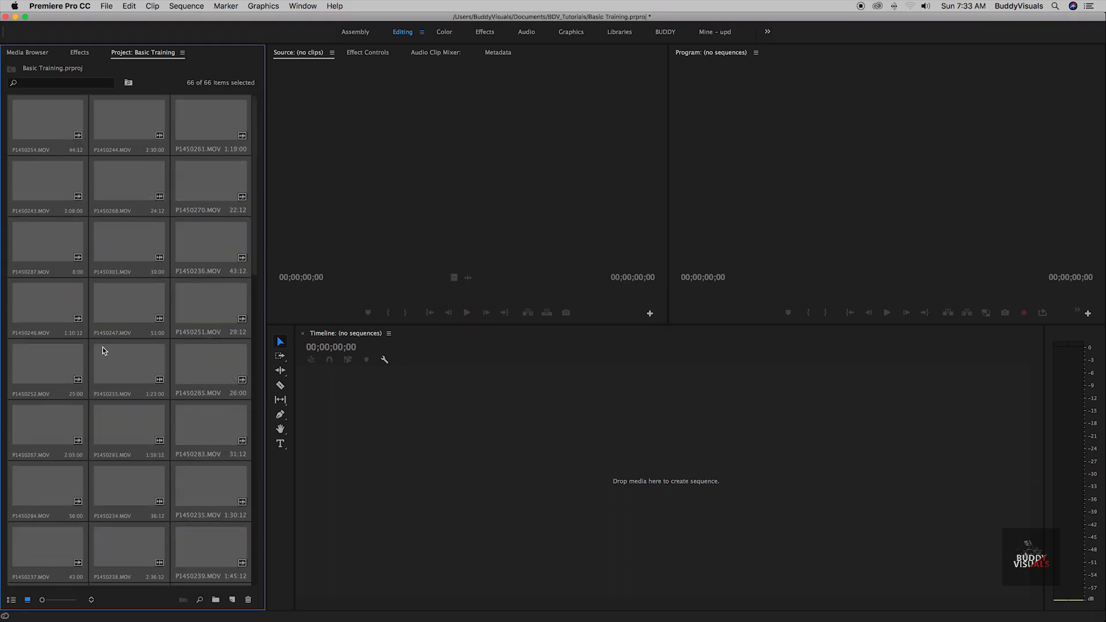
{"action": "left_click", "coordinate": [90, 601]}
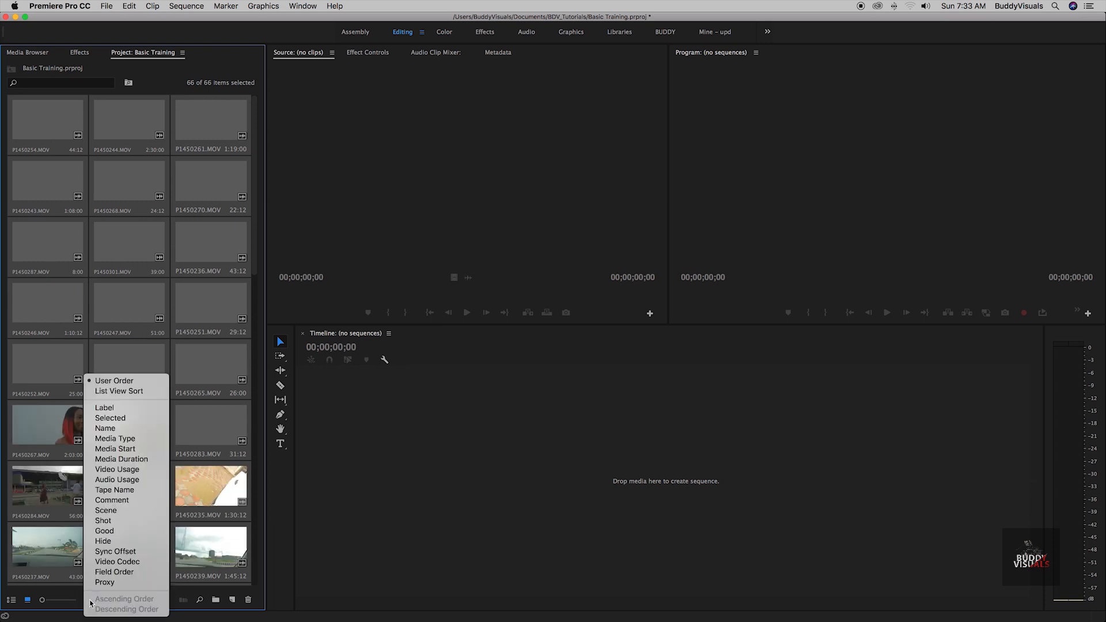
{"action": "left_click", "coordinate": [126, 431]}
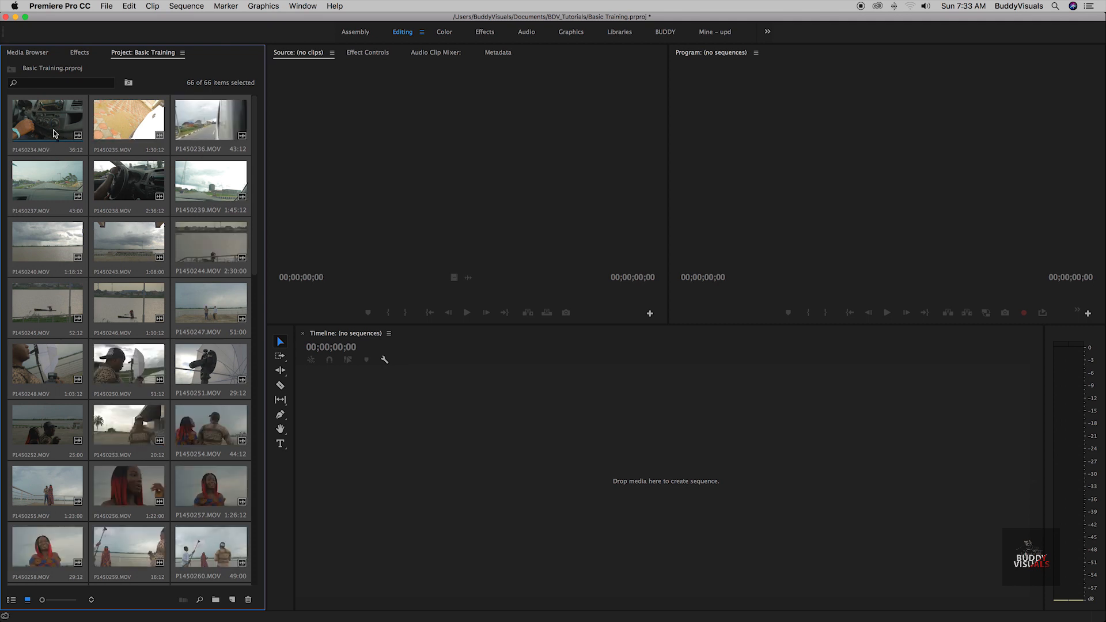
Step: Preview P1450239.MOV and P1450244.MOV in the Source monitor, jumping to different moments of the second clip
{"action": "left_click", "coordinate": [137, 246]}
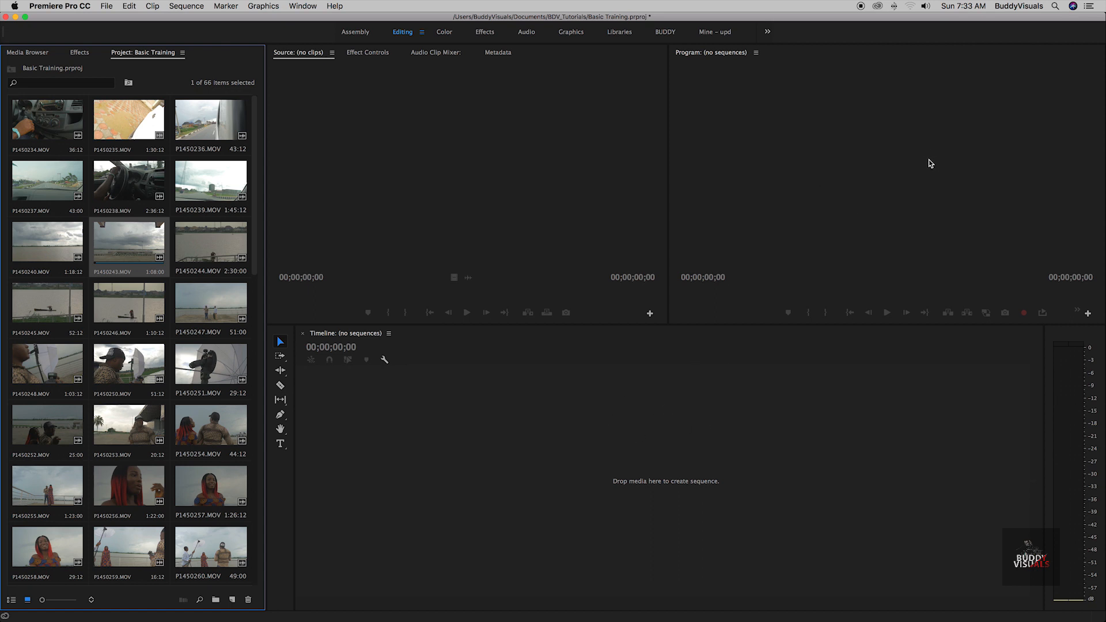
{"action": "left_click", "coordinate": [310, 60]}
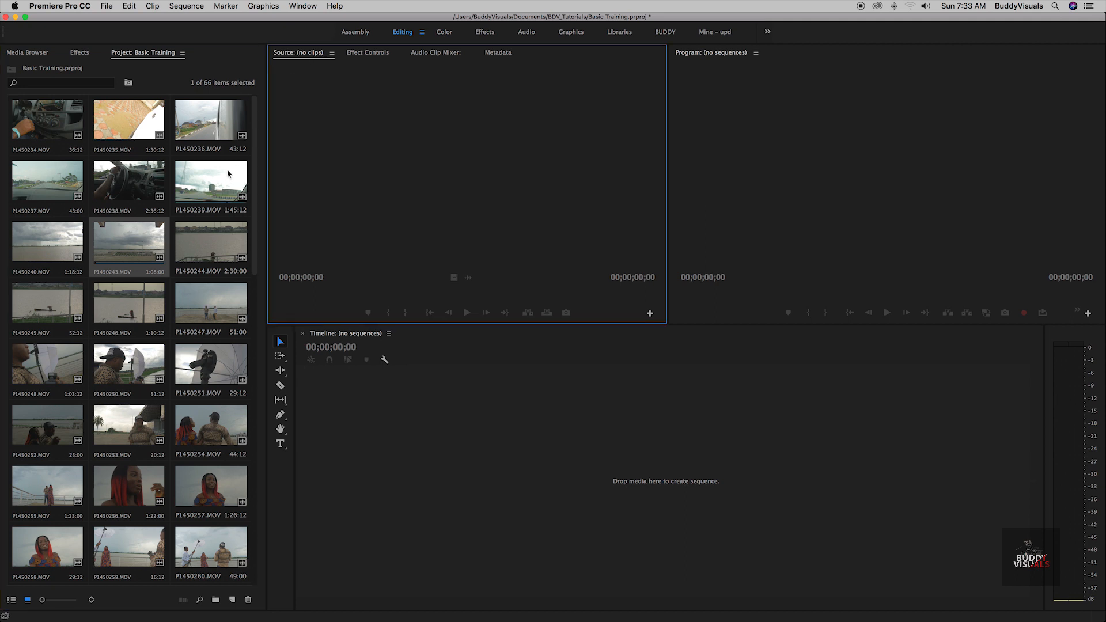
{"action": "double_click", "coordinate": [230, 177]}
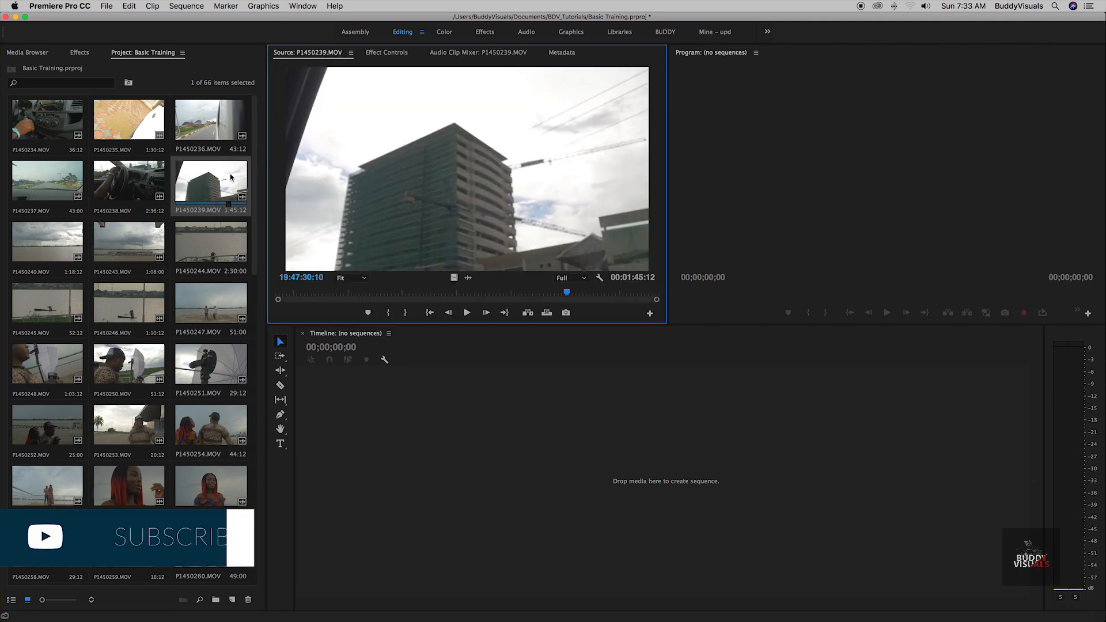
{"action": "double_click", "coordinate": [208, 244]}
{"action": "left_click", "coordinate": [409, 293]}
{"action": "left_click", "coordinate": [460, 292]}
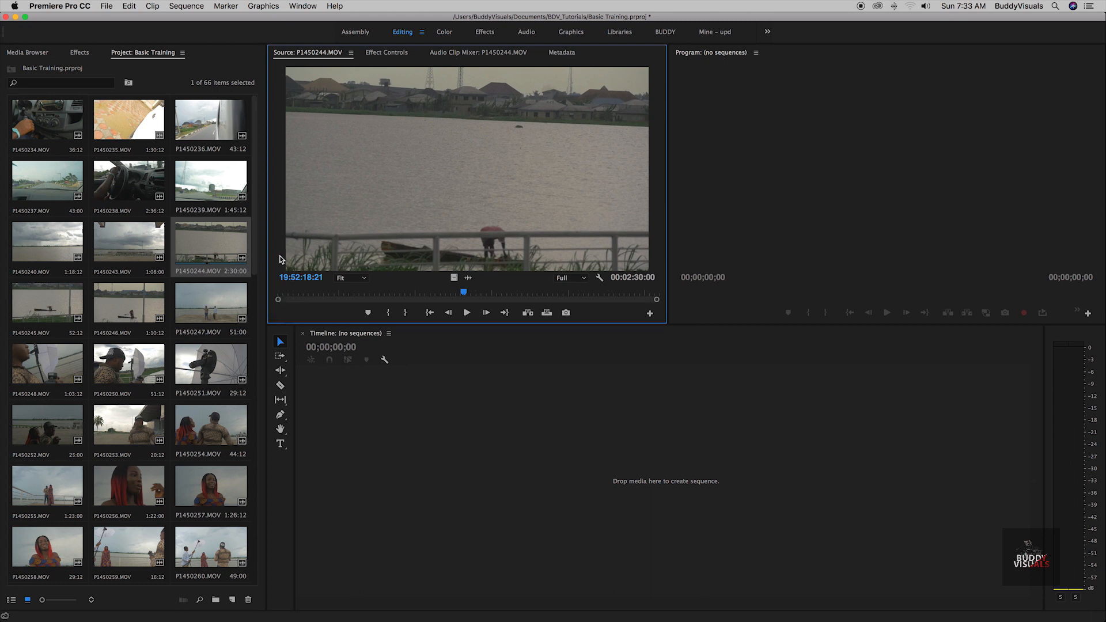
Step: Open P1450247.MOV in the Source monitor and mark In at 19:55:57:07 and Out at 19:56:06:06
{"action": "double_click", "coordinate": [219, 304]}
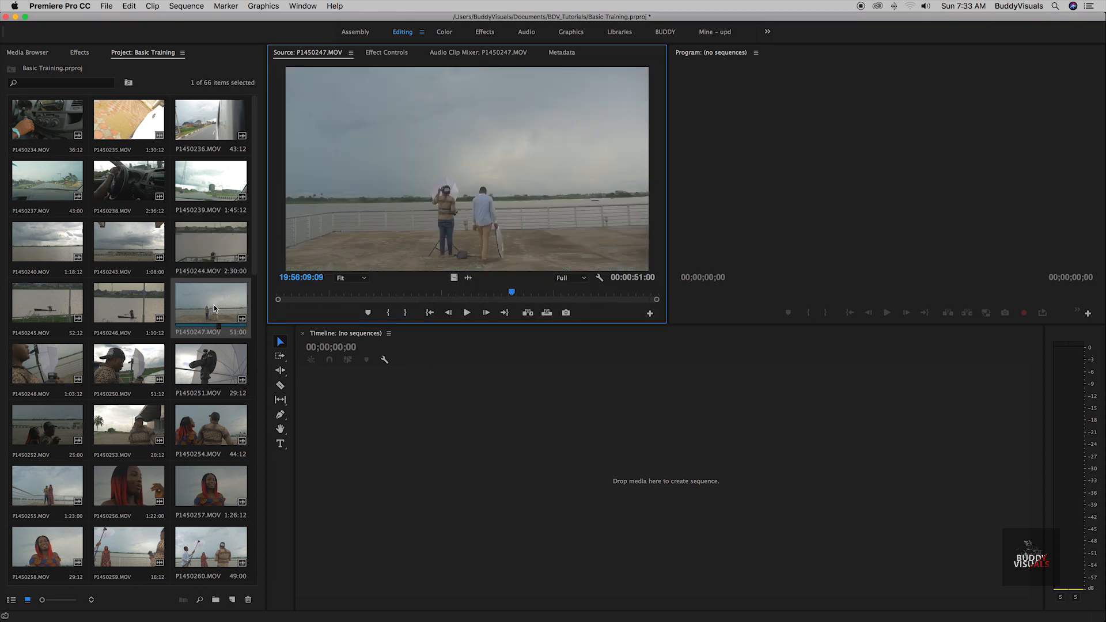
{"action": "left_click", "coordinate": [207, 307]}
{"action": "left_click_drag", "start_coordinate": [469, 291], "coordinate": [421, 292]}
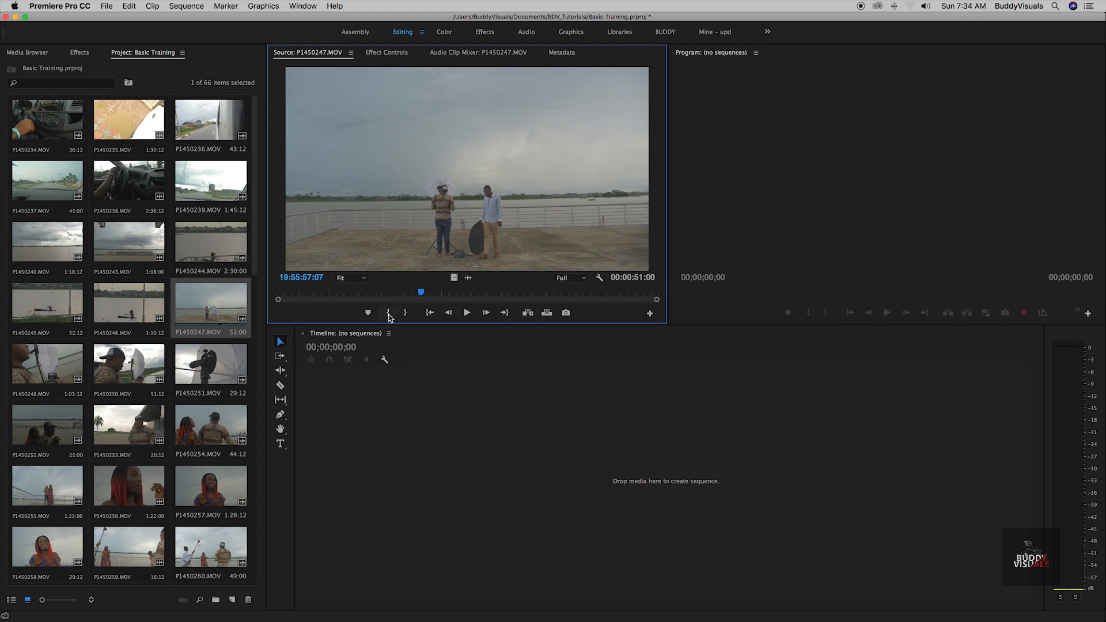
{"action": "left_click", "coordinate": [389, 313]}
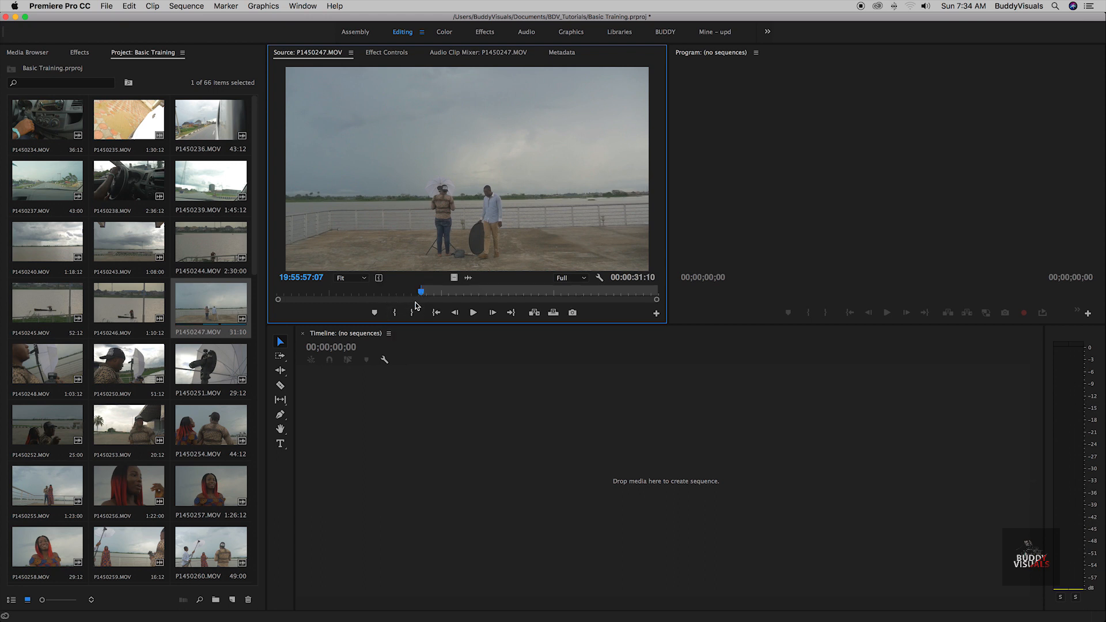
{"action": "left_click_drag", "start_coordinate": [422, 291], "coordinate": [490, 296]}
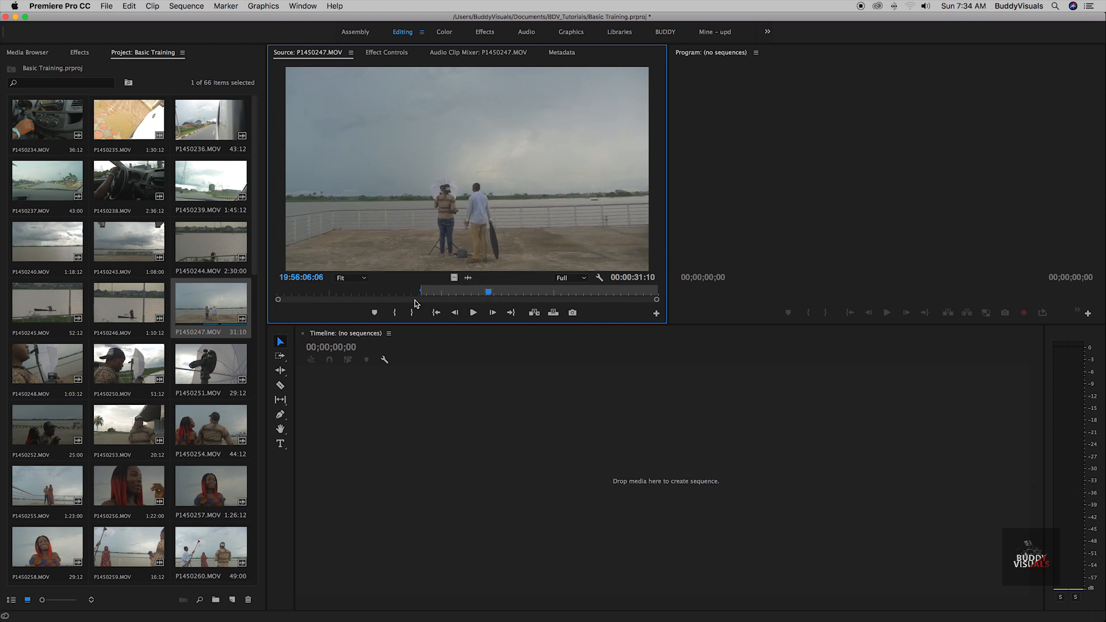
{"action": "left_click", "coordinate": [413, 314]}
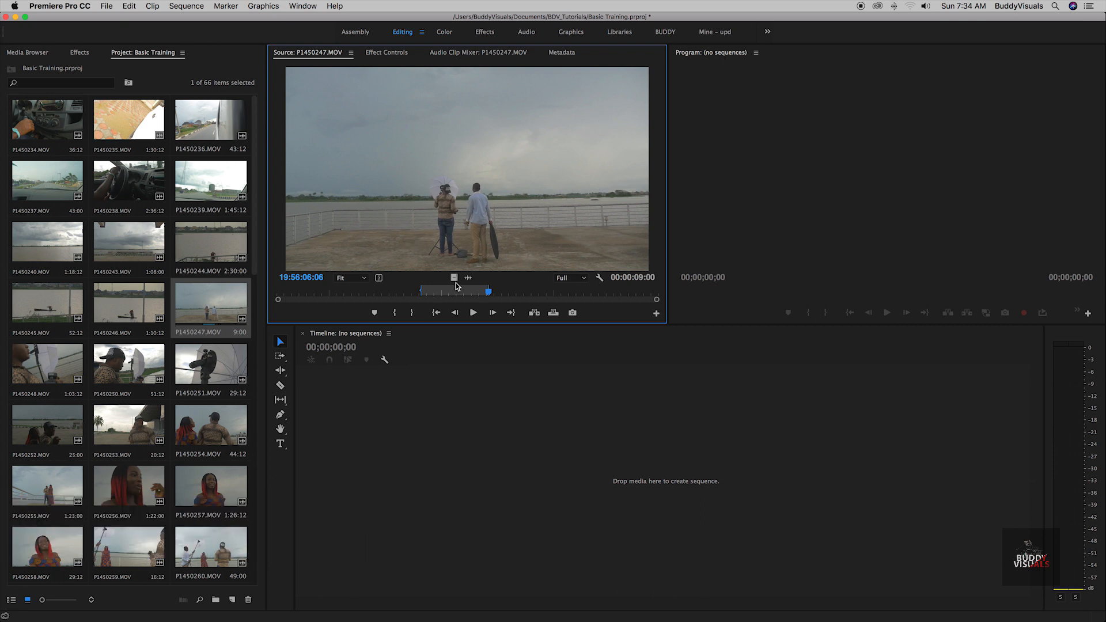
Step: Create a sequence by placing P1450272.MOV in the empty timeline, move the playhead to 00:00:09:14, and select the clip
{"action": "left_click", "coordinate": [165, 318]}
{"action": "left_click", "coordinate": [219, 354]}
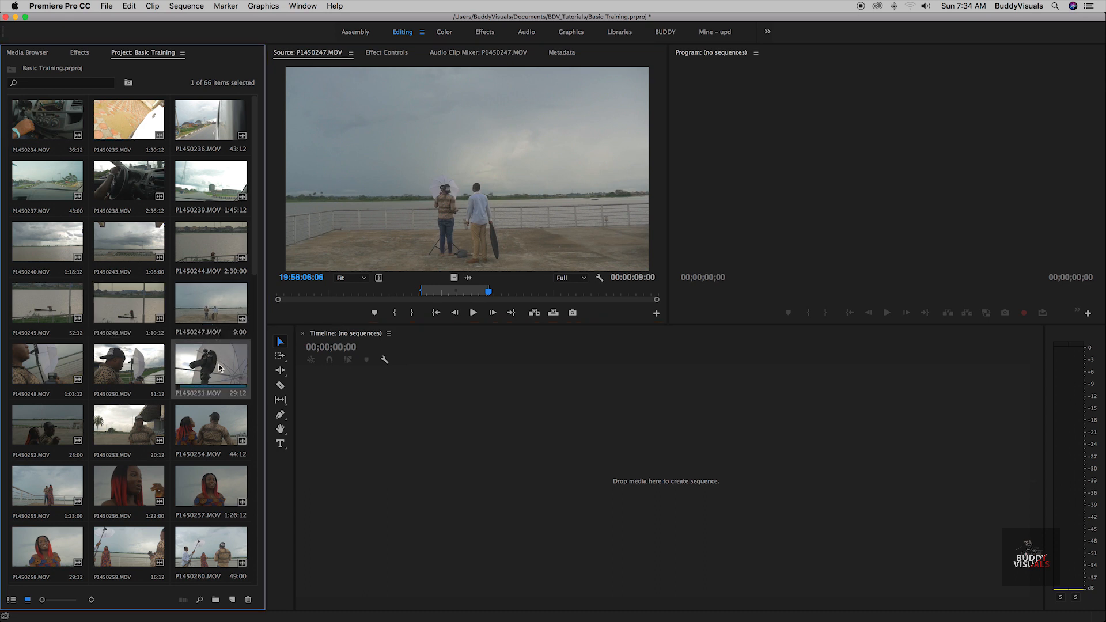
{"action": "scroll", "coordinate": [193, 364], "scroll_direction": "down", "scroll_amount": 2}
{"action": "scroll", "coordinate": [193, 364], "scroll_direction": "down", "scroll_amount": 7}
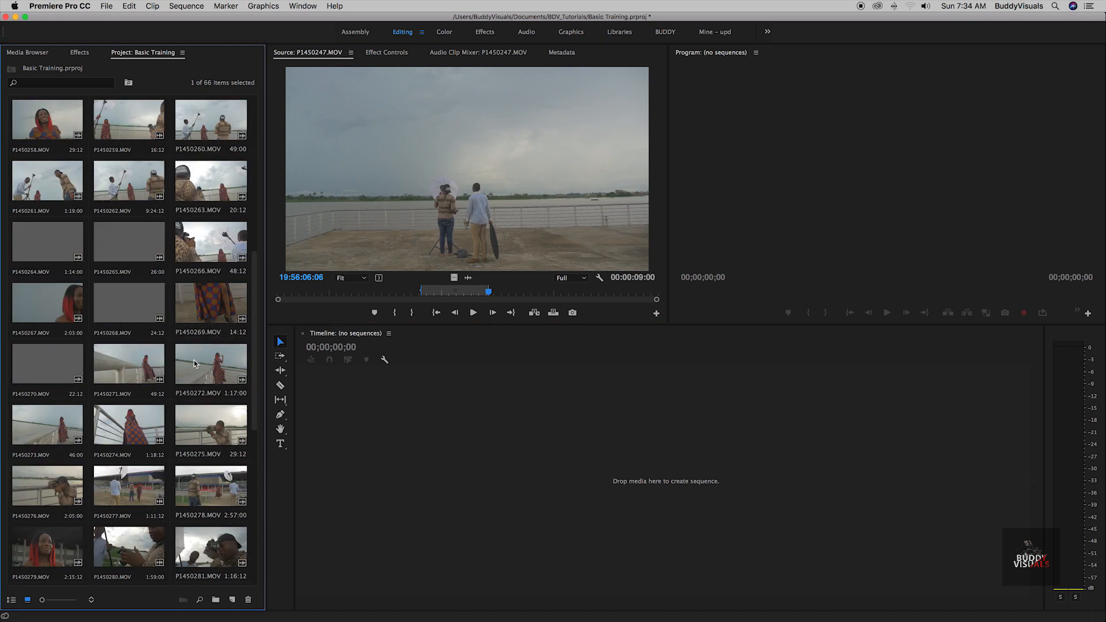
{"action": "left_click", "coordinate": [501, 423]}
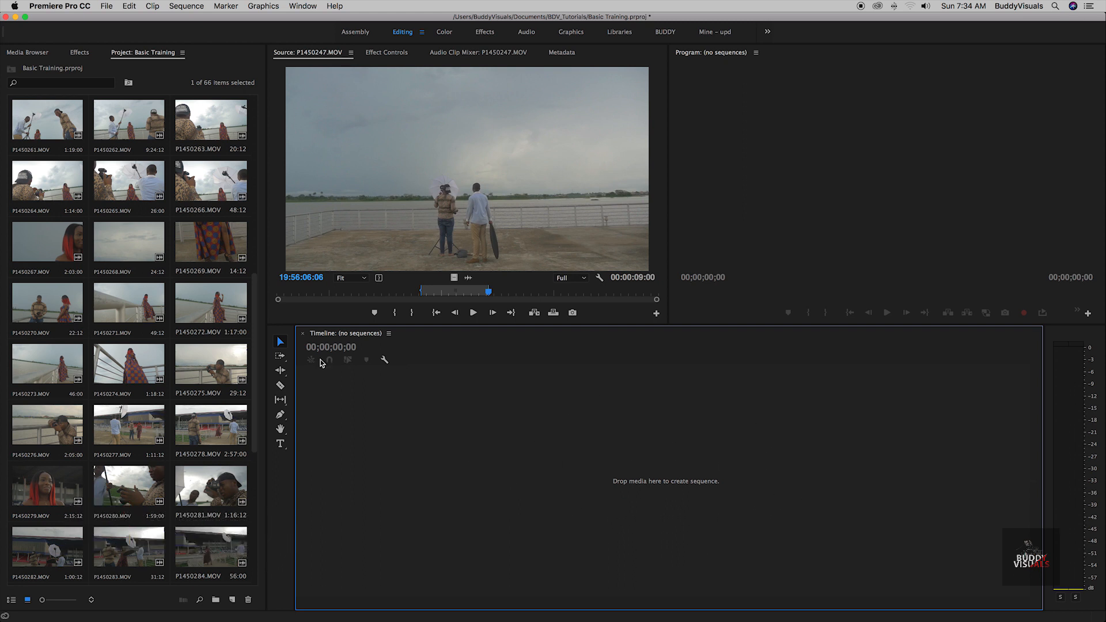
{"action": "left_click", "coordinate": [216, 314]}
{"action": "left_click_drag", "start_coordinate": [229, 318], "coordinate": [451, 450]}
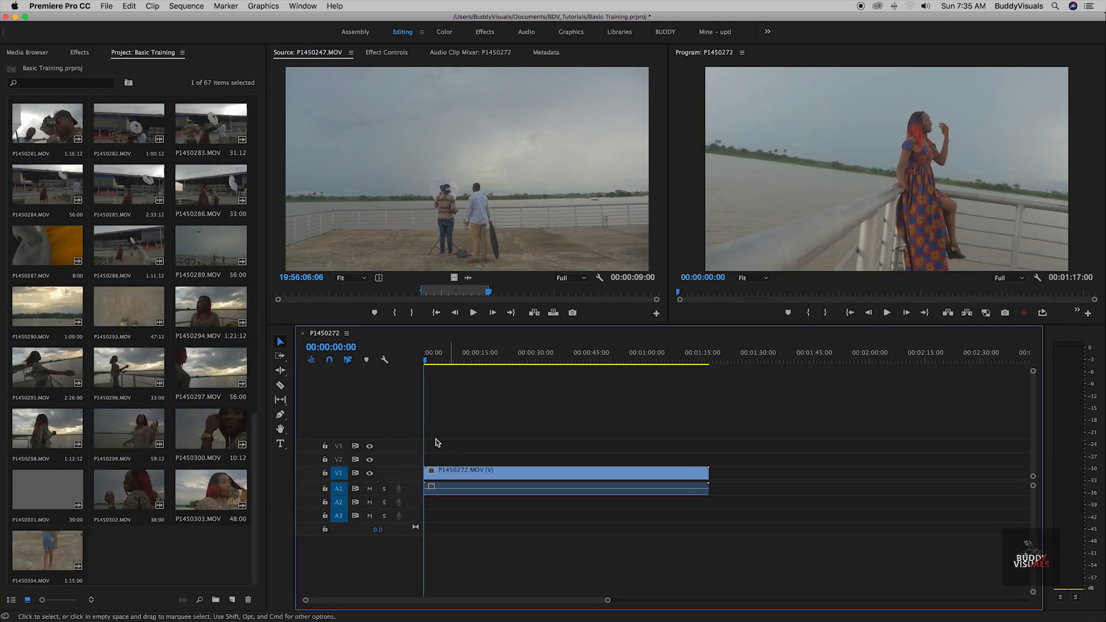
{"action": "left_click", "coordinate": [459, 360]}
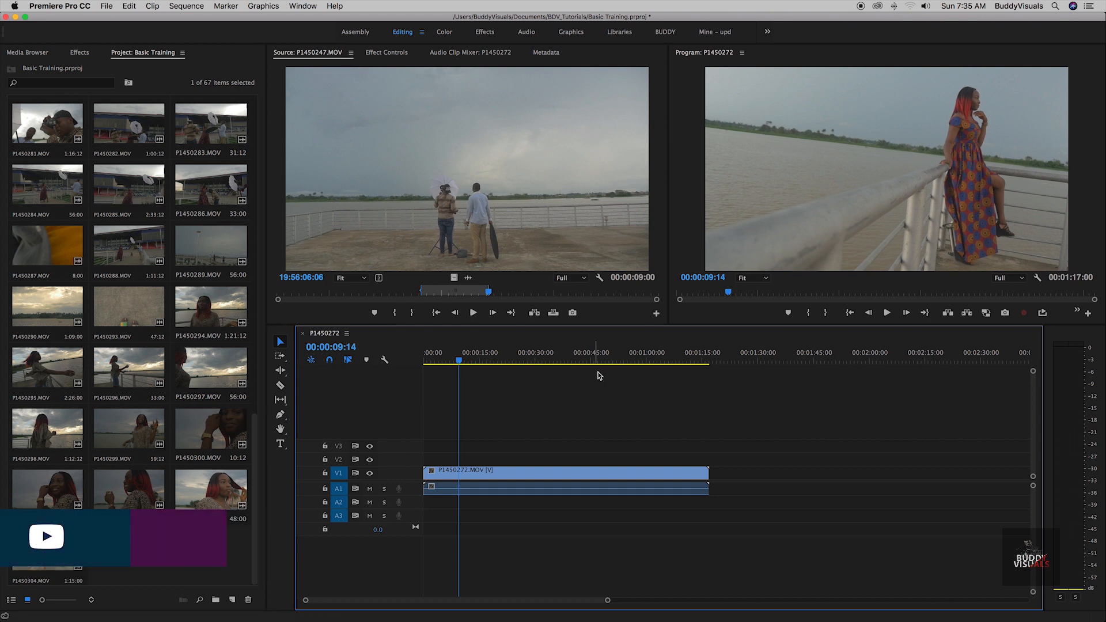
{"action": "left_click_drag", "start_coordinate": [772, 435], "coordinate": [508, 527]}
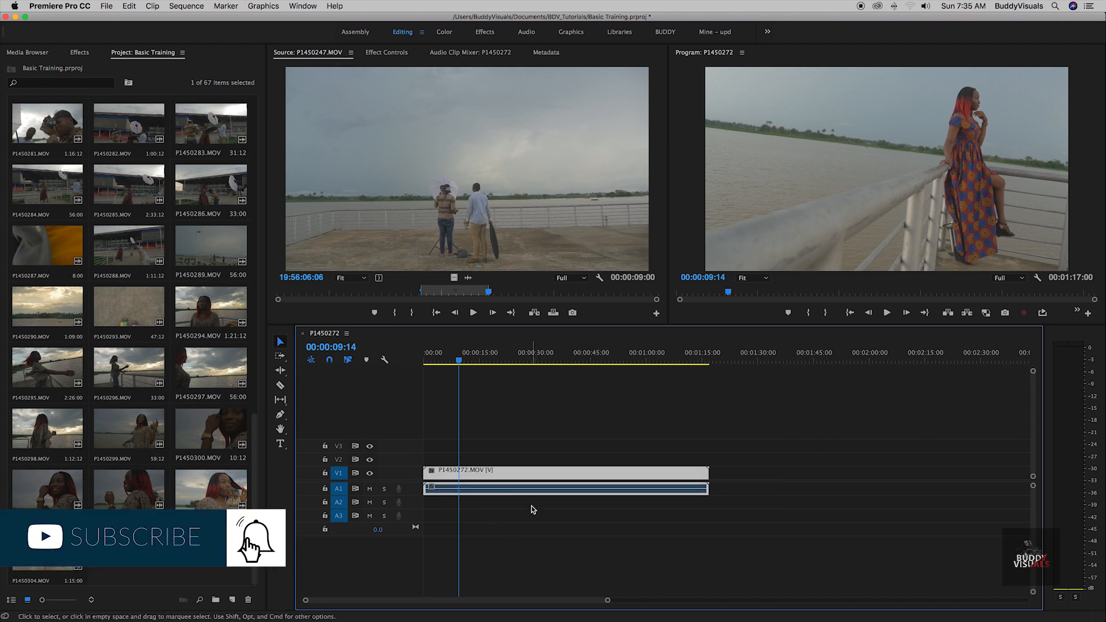
Step: Undo both the placement of P1450272.MOV in the timeline and the creation of its sequence
{"action": "left_click", "coordinate": [134, 7]}
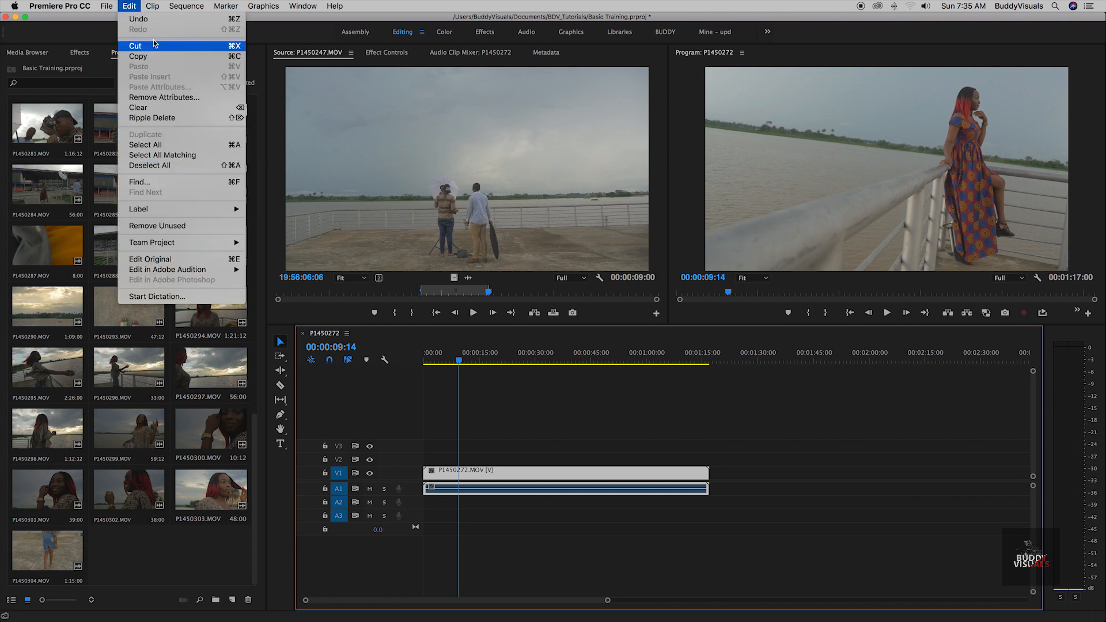
{"action": "left_click", "coordinate": [139, 18]}
{"action": "left_click", "coordinate": [129, 6]}
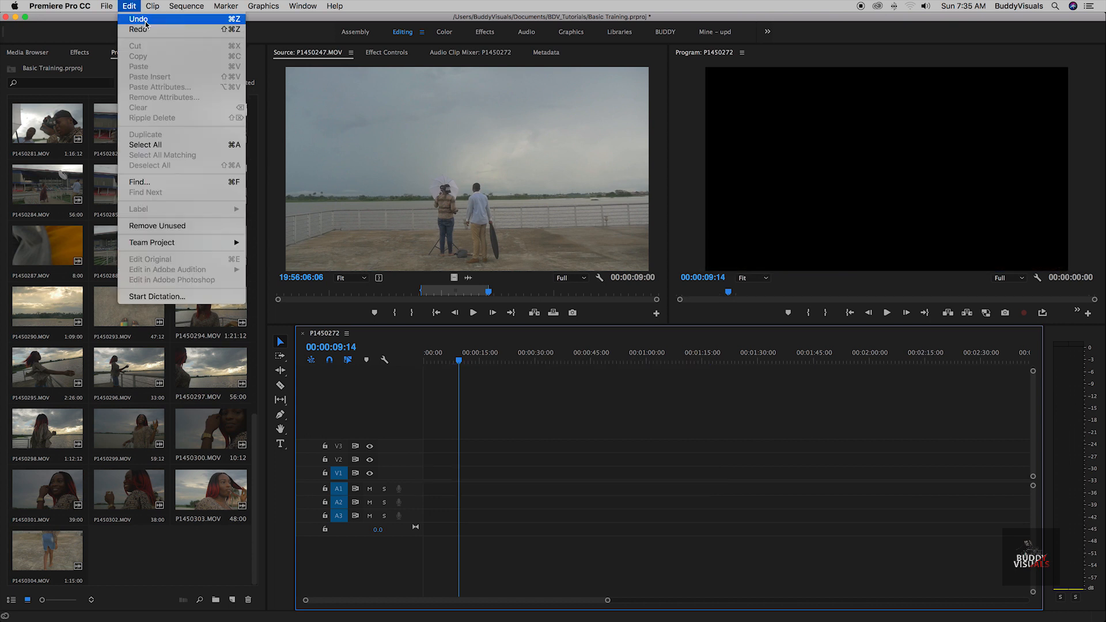
{"action": "left_click", "coordinate": [144, 18]}
Step: Start a new sequence with the Digital SLR preset DSLR 1080p24 and name it Basic
{"action": "left_click", "coordinate": [107, 6]}
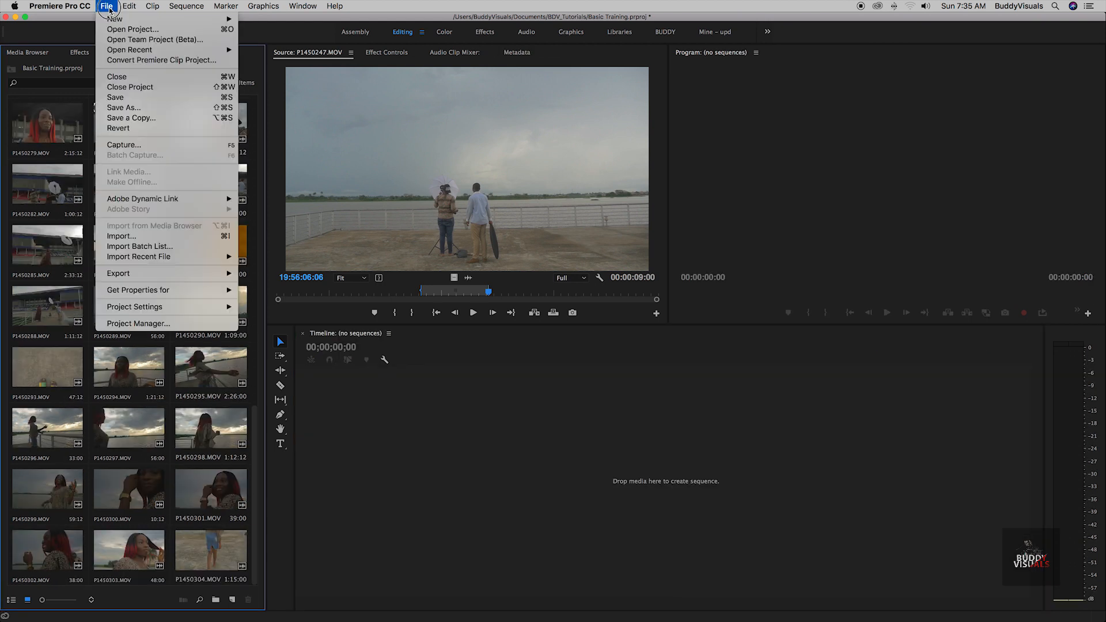
{"action": "mouse_move", "coordinate": [120, 20]}
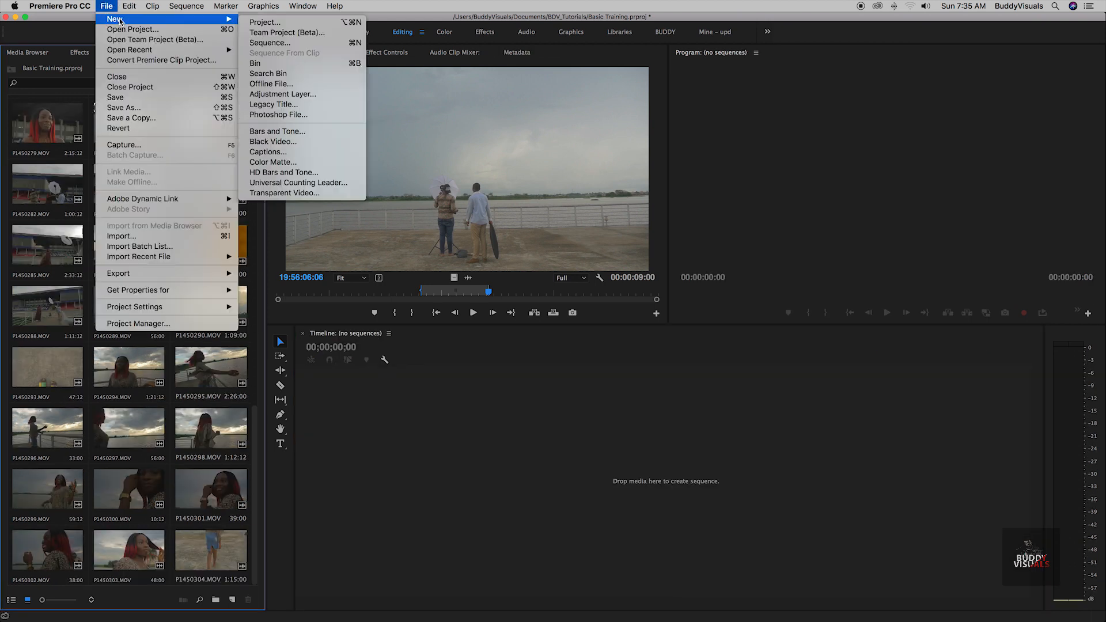
{"action": "left_click", "coordinate": [286, 44]}
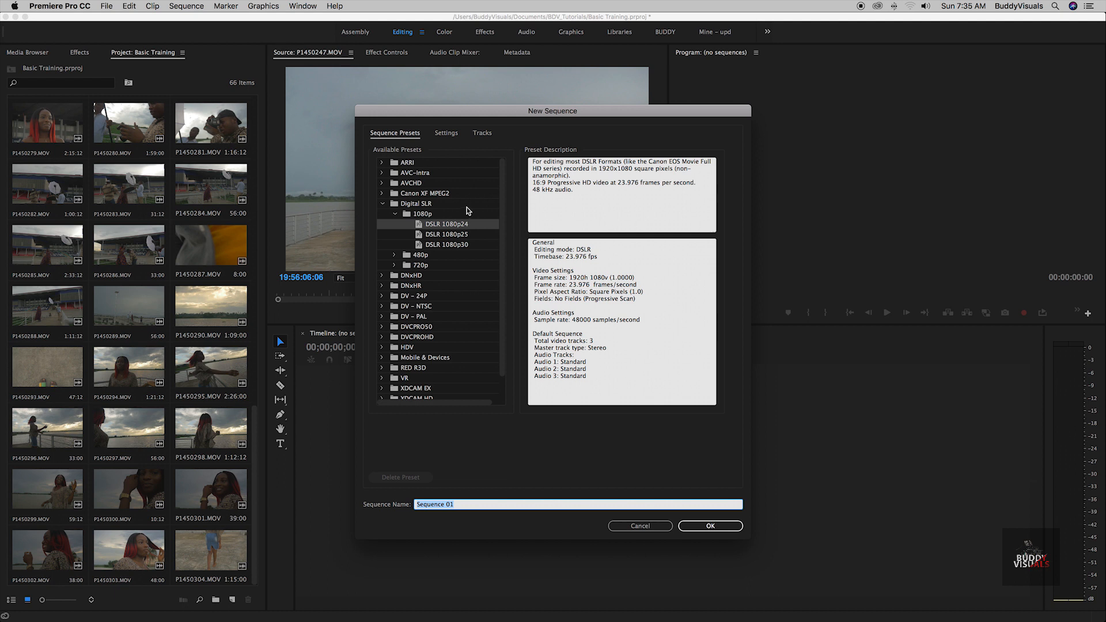
{"action": "left_click", "coordinate": [426, 203]}
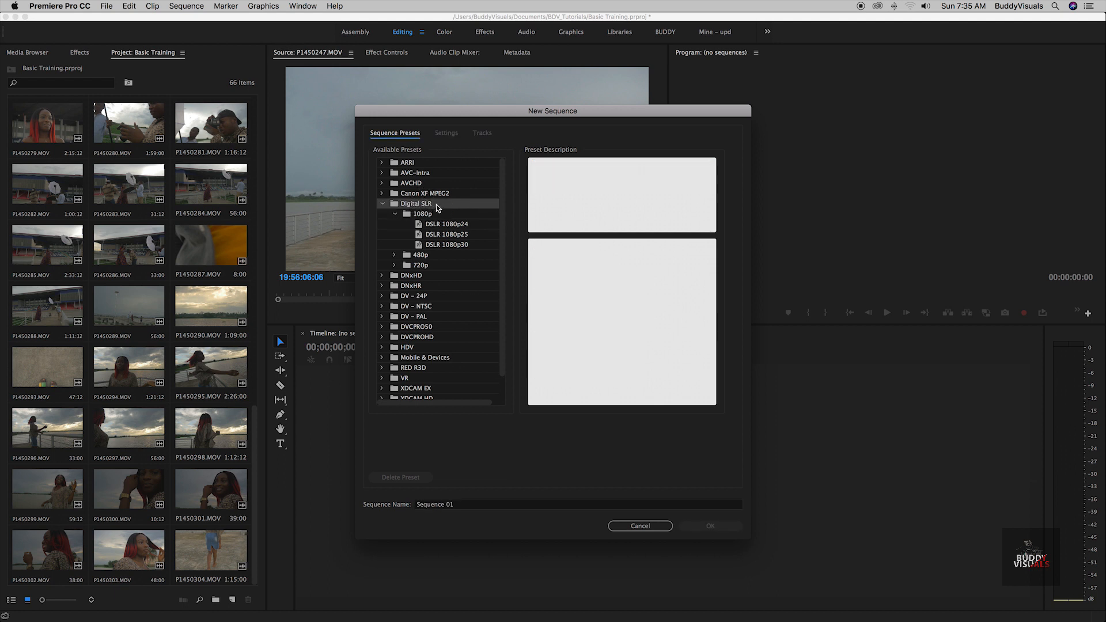
{"action": "left_click", "coordinate": [411, 164]}
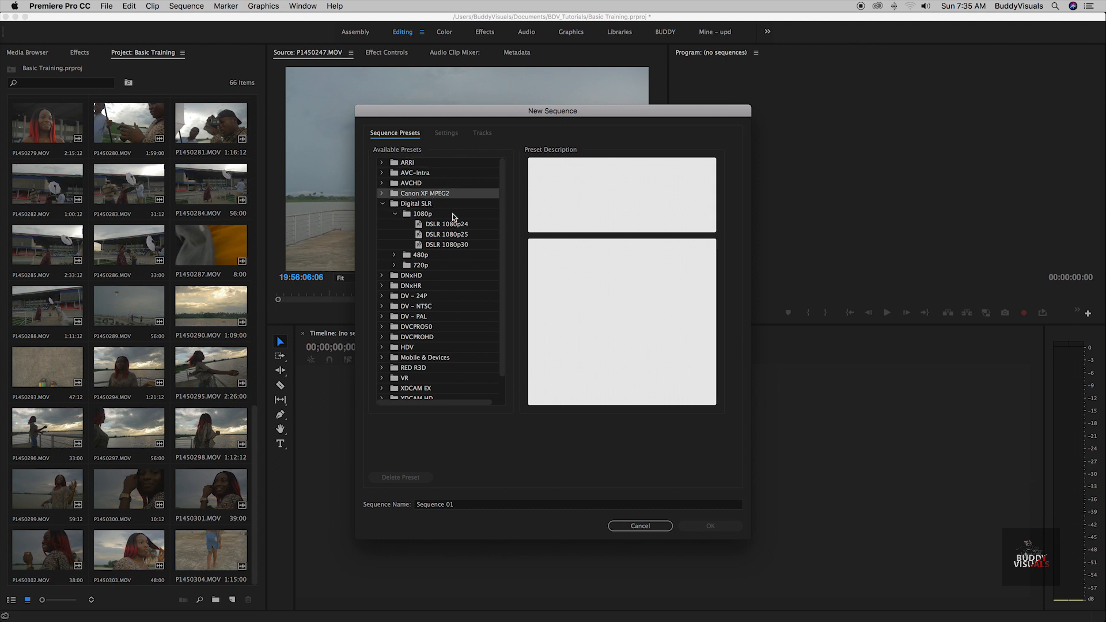
{"action": "left_click", "coordinate": [432, 205]}
{"action": "left_click", "coordinate": [414, 206]}
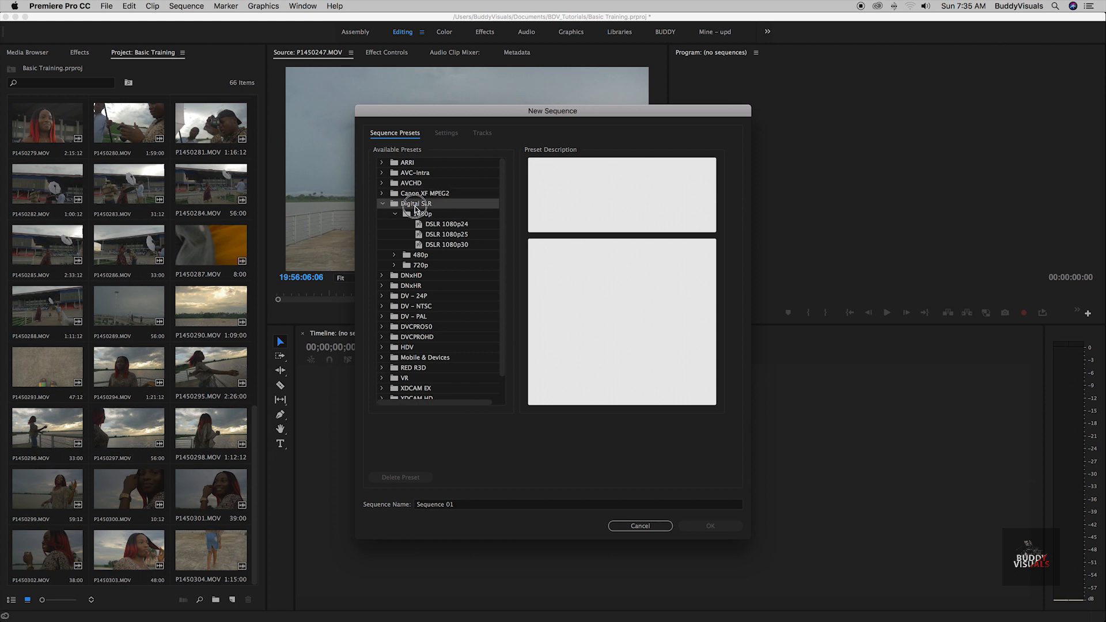
{"action": "left_click", "coordinate": [448, 226]}
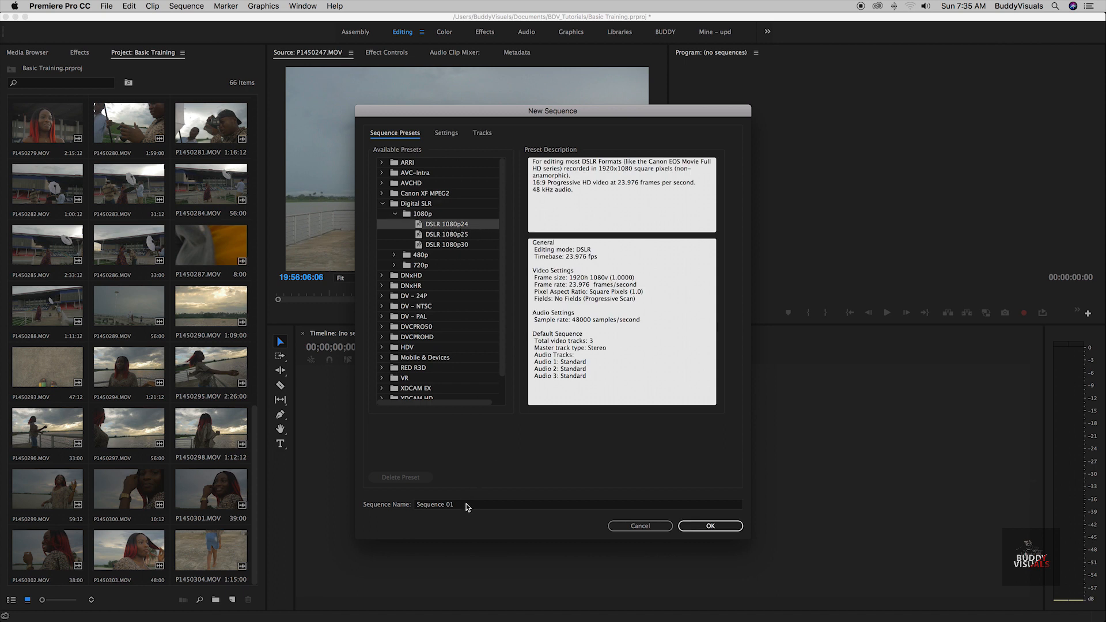
{"action": "left_click", "coordinate": [346, 505]}
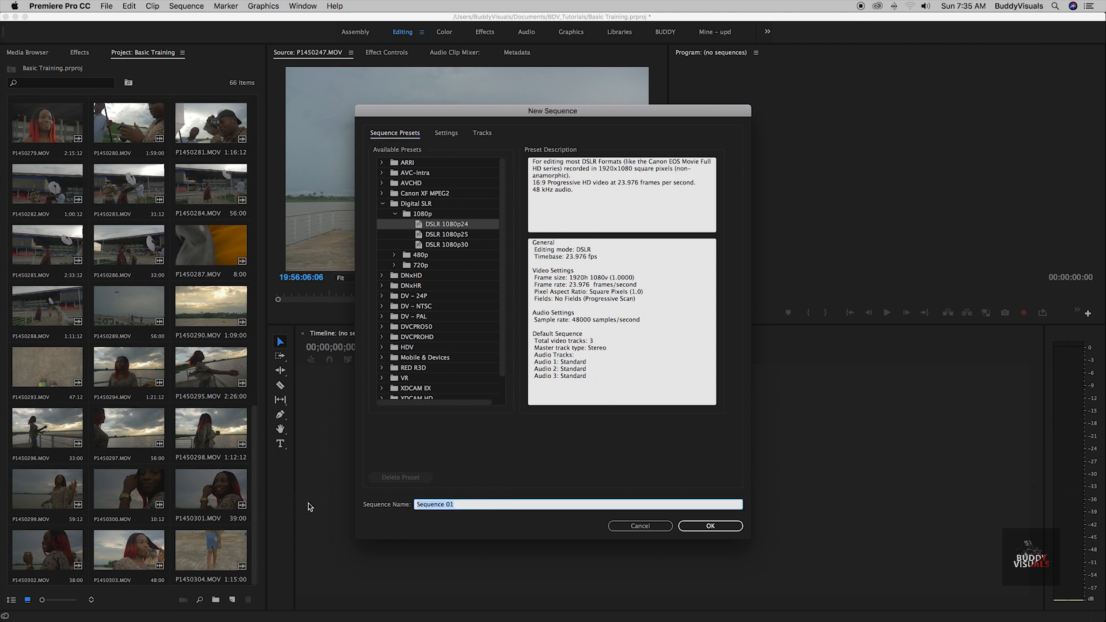
{"action": "type", "text": "Basic"}
Step: Review the new sequence's settings, including the frame size and the available video display formats
{"action": "left_click", "coordinate": [446, 136]}
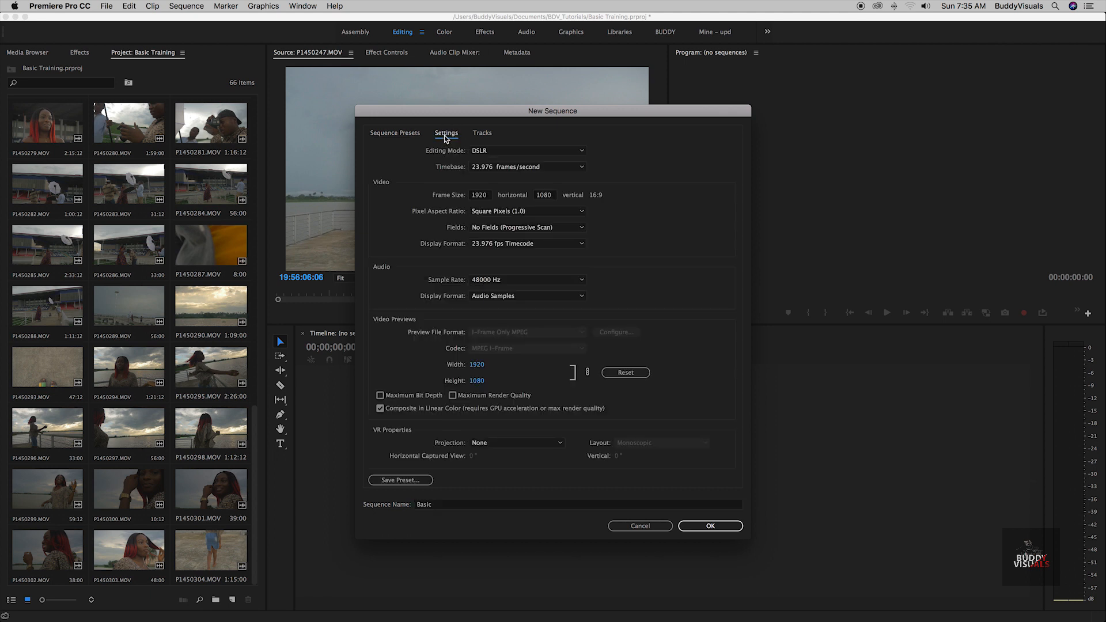
{"action": "left_click", "coordinate": [489, 195]}
{"action": "left_click", "coordinate": [491, 244]}
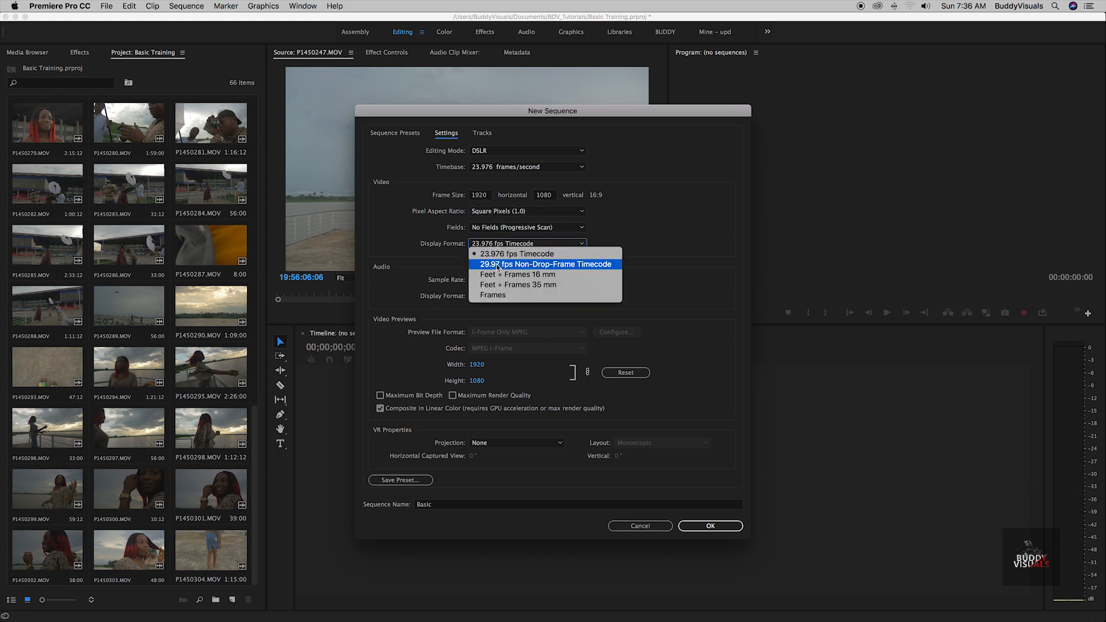
{"action": "left_click", "coordinate": [639, 247]}
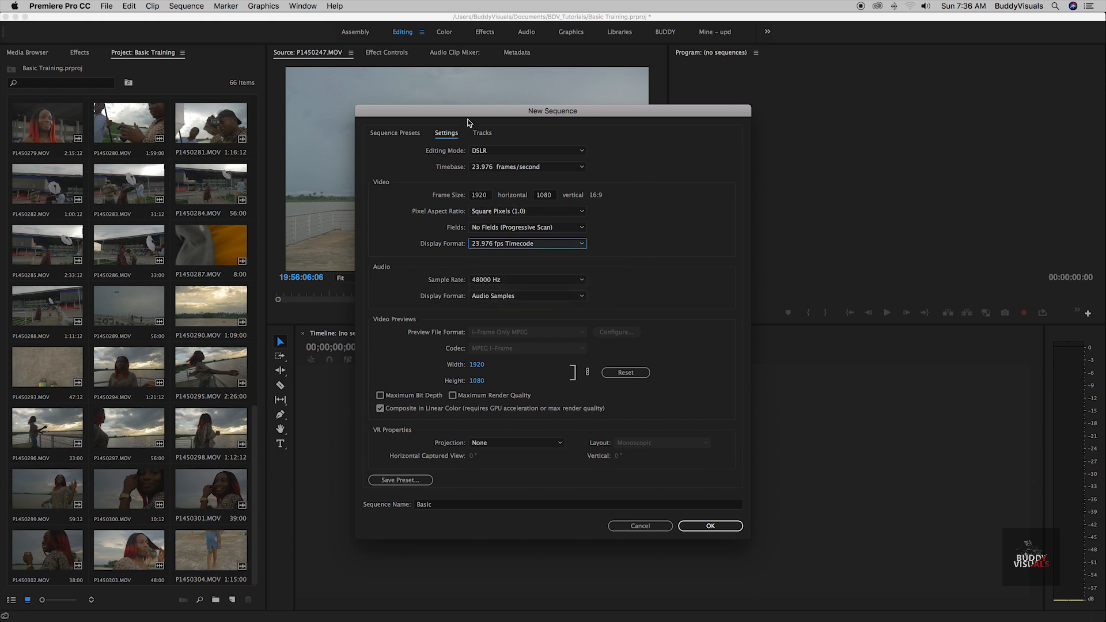
Step: Create the Basic sequence from the DSLR 1080p24 preset and save the project
{"action": "left_click", "coordinate": [413, 135]}
{"action": "left_click", "coordinate": [438, 226]}
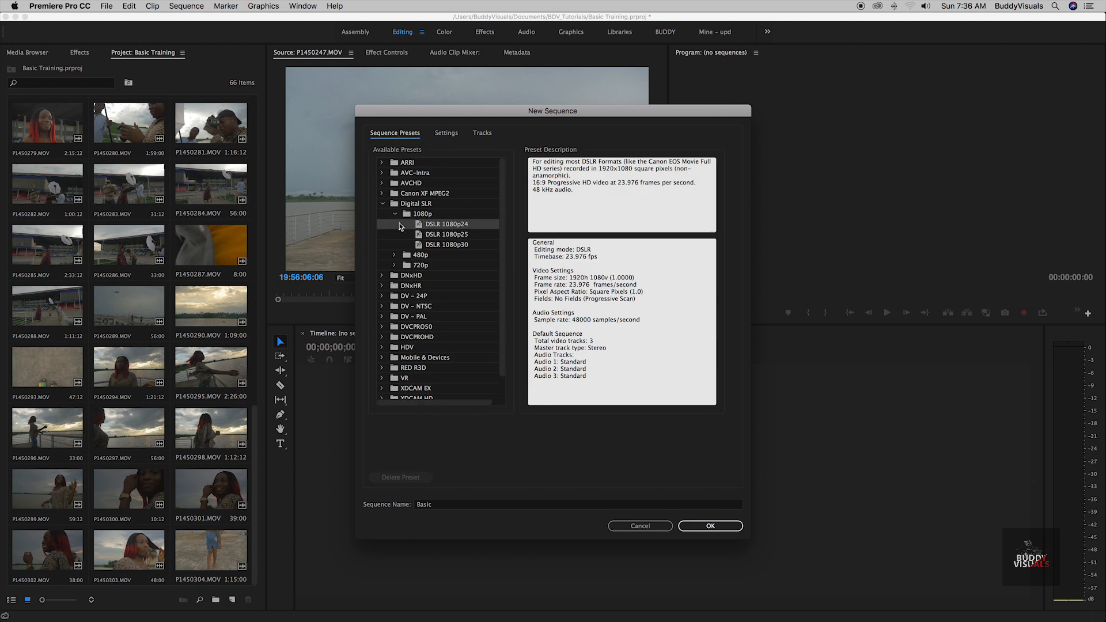
{"action": "left_click", "coordinate": [710, 526]}
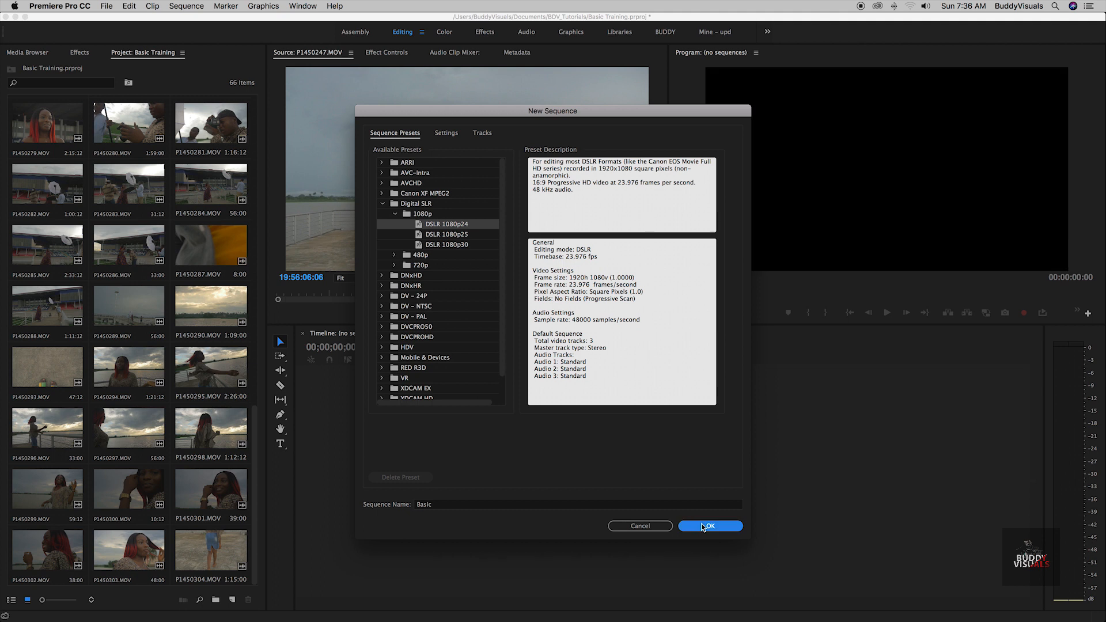
{"action": "key", "text": "super+s"}
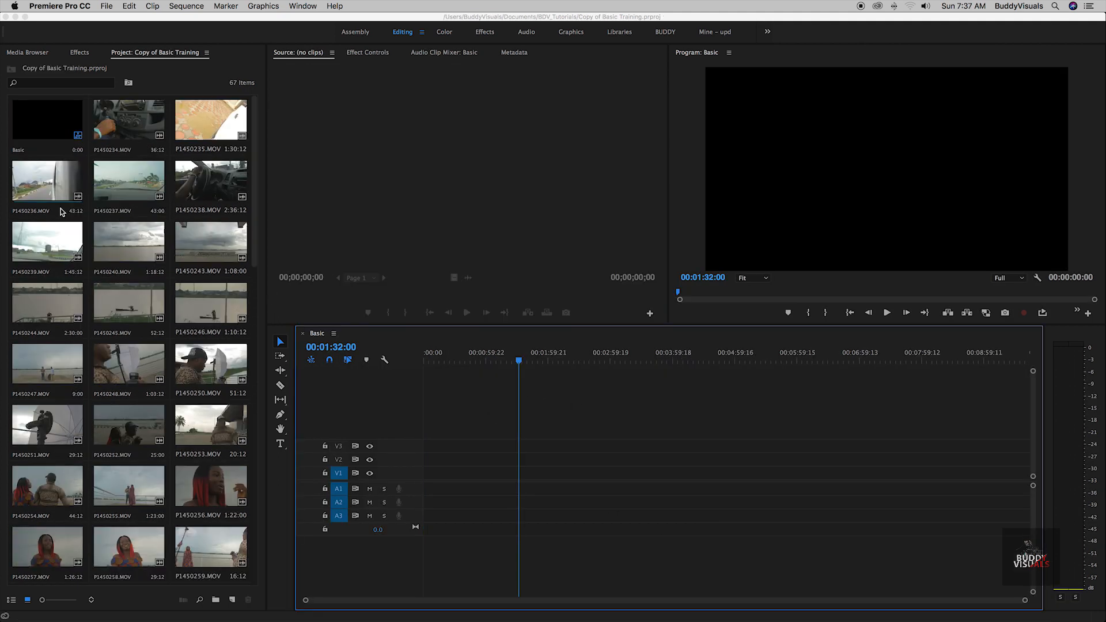
Step: Open P1450293.MOV in the Source monitor and mark In at 20:49:15:16 and Out at 20:49:31:09
{"action": "scroll", "coordinate": [62, 211], "scroll_direction": "down", "scroll_amount": 5}
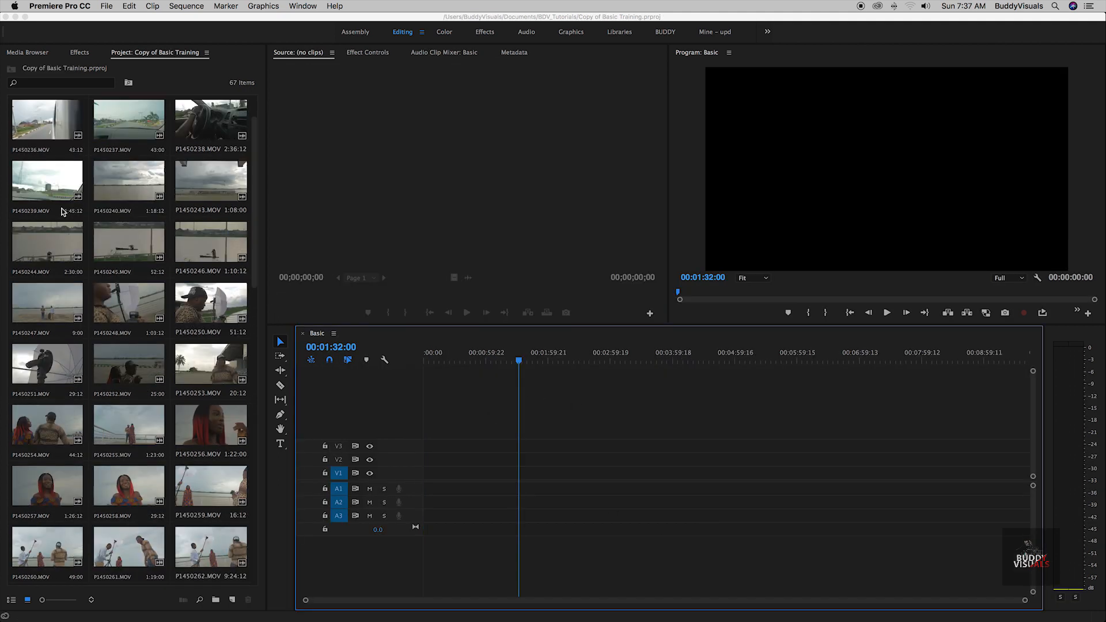
{"action": "scroll", "coordinate": [64, 211], "scroll_direction": "up", "scroll_amount": 1}
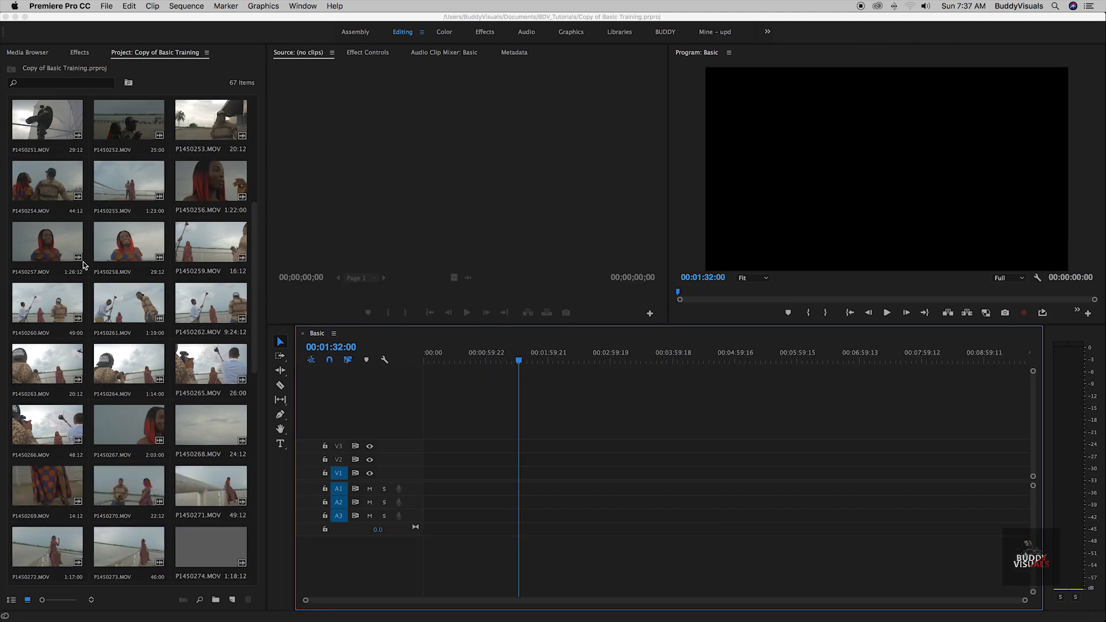
{"action": "scroll", "coordinate": [81, 220], "scroll_direction": "down", "scroll_amount": 6}
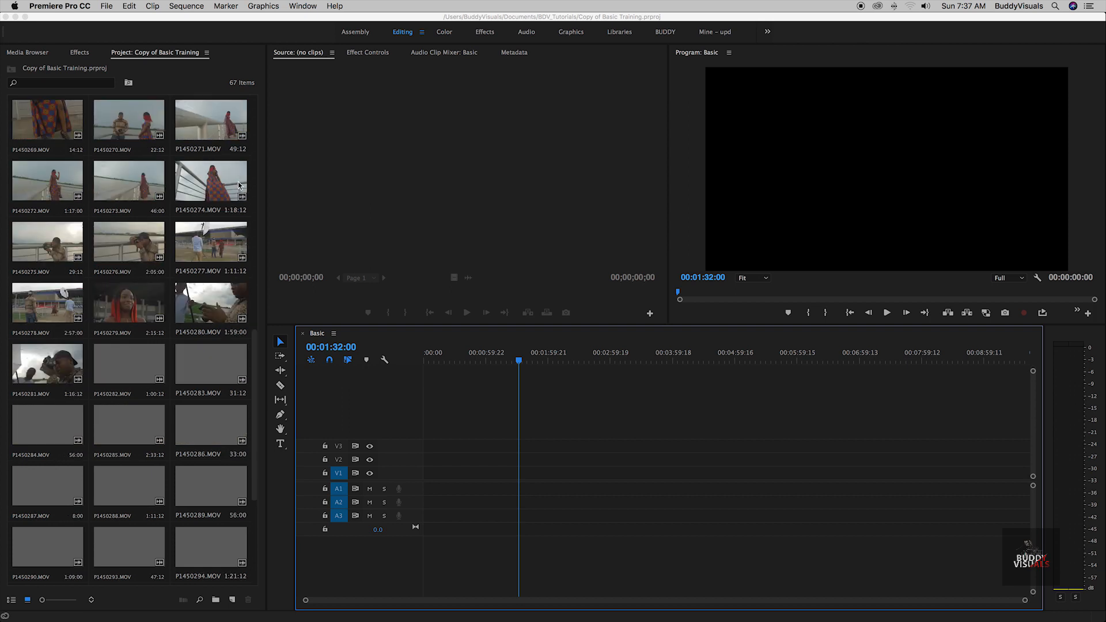
{"action": "scroll", "coordinate": [159, 324], "scroll_direction": "down", "scroll_amount": 4}
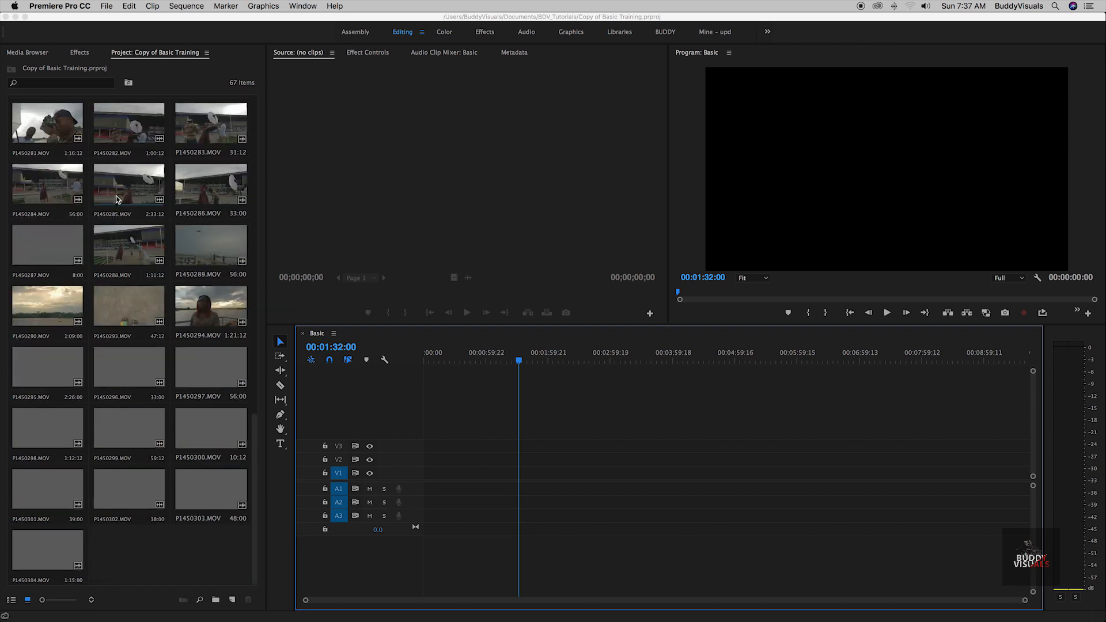
{"action": "double_click", "coordinate": [133, 305]}
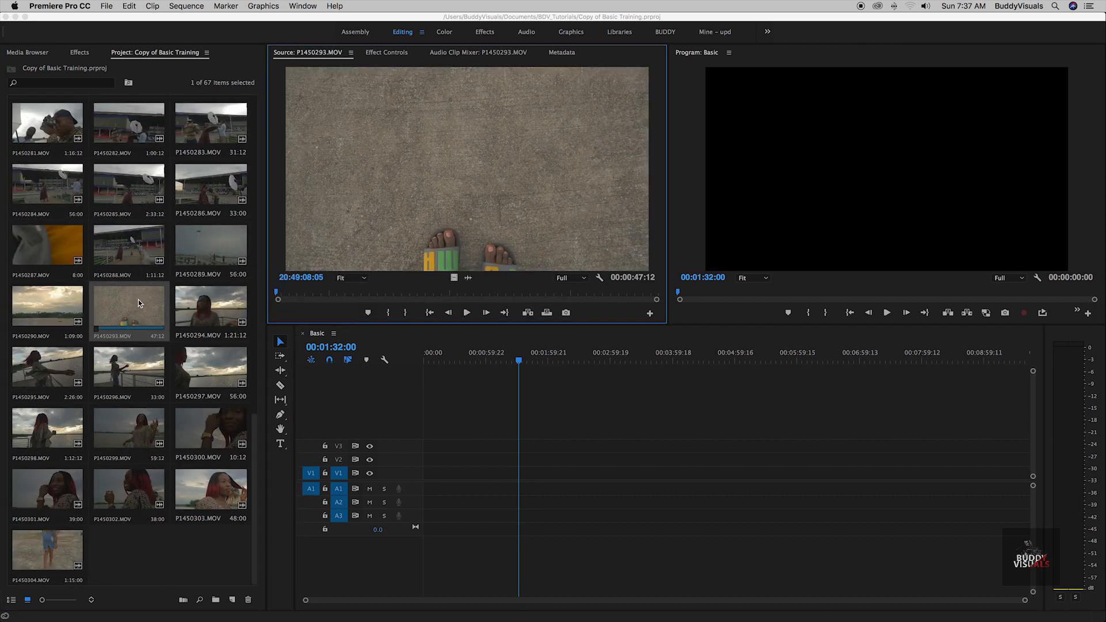
{"action": "left_click_drag", "start_coordinate": [283, 291], "coordinate": [335, 296]}
{"action": "left_click", "coordinate": [388, 312]}
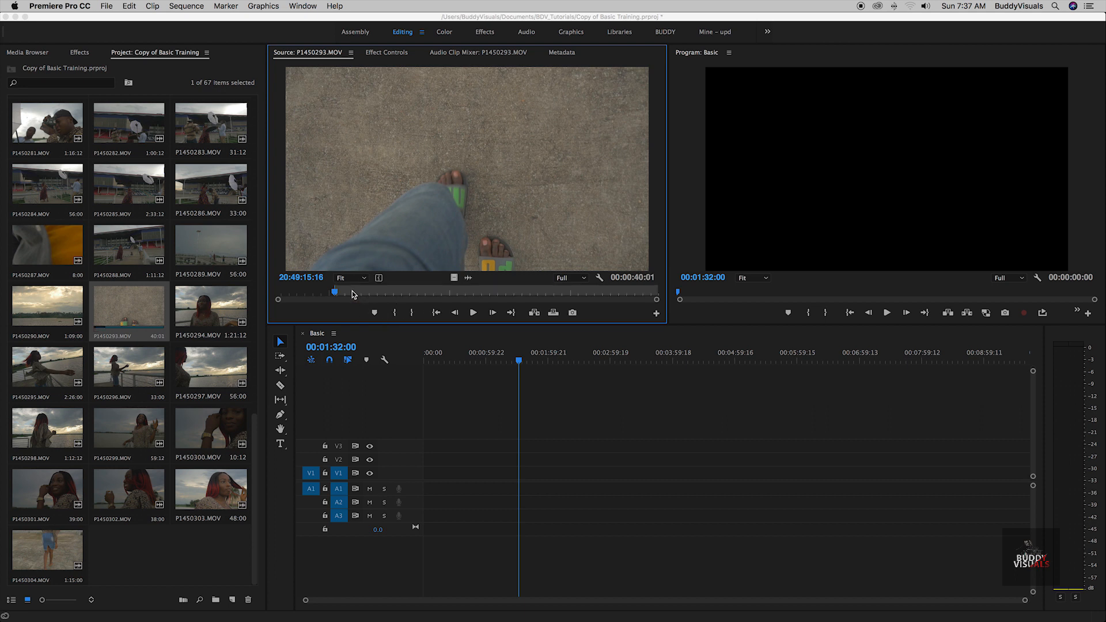
{"action": "left_click_drag", "start_coordinate": [373, 297], "coordinate": [464, 302]}
{"action": "left_click", "coordinate": [413, 313]}
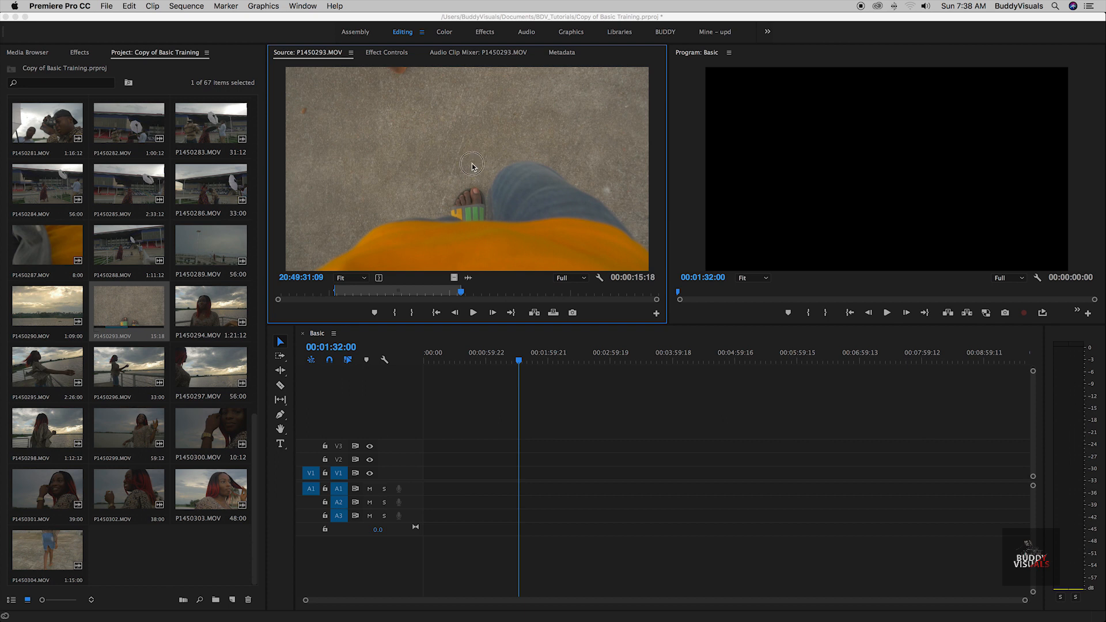
Step: Place only the video of the marked P1450293.MOV range on V1 at 00:01:37:17, keeping the existing sequence settings
{"action": "left_click_drag", "start_coordinate": [472, 164], "coordinate": [509, 412]}
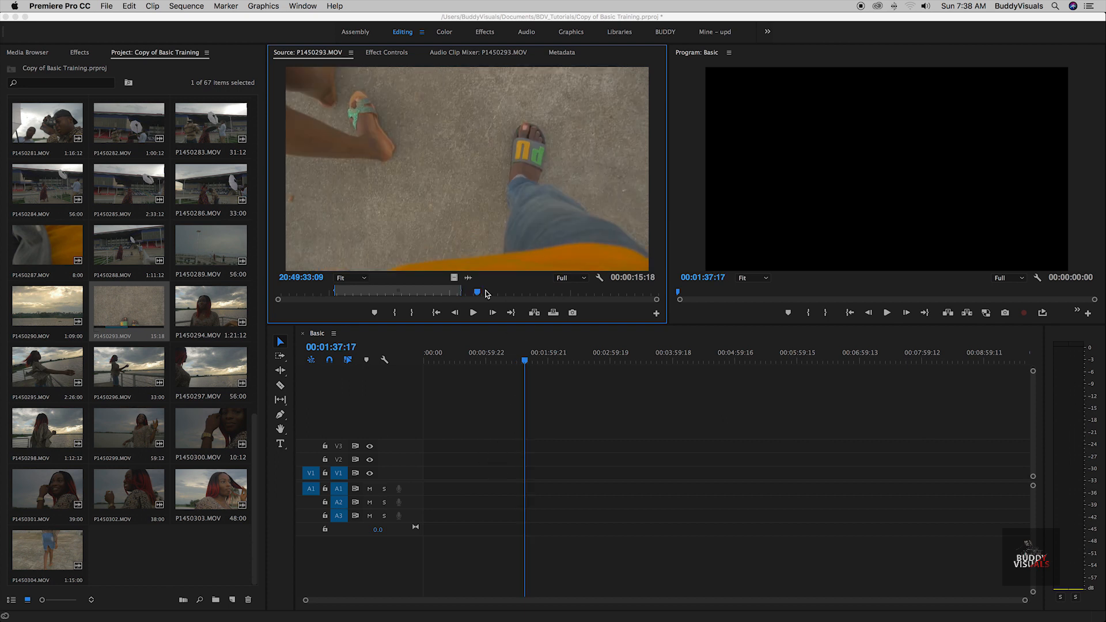
{"action": "left_click_drag", "start_coordinate": [456, 284], "coordinate": [519, 473]}
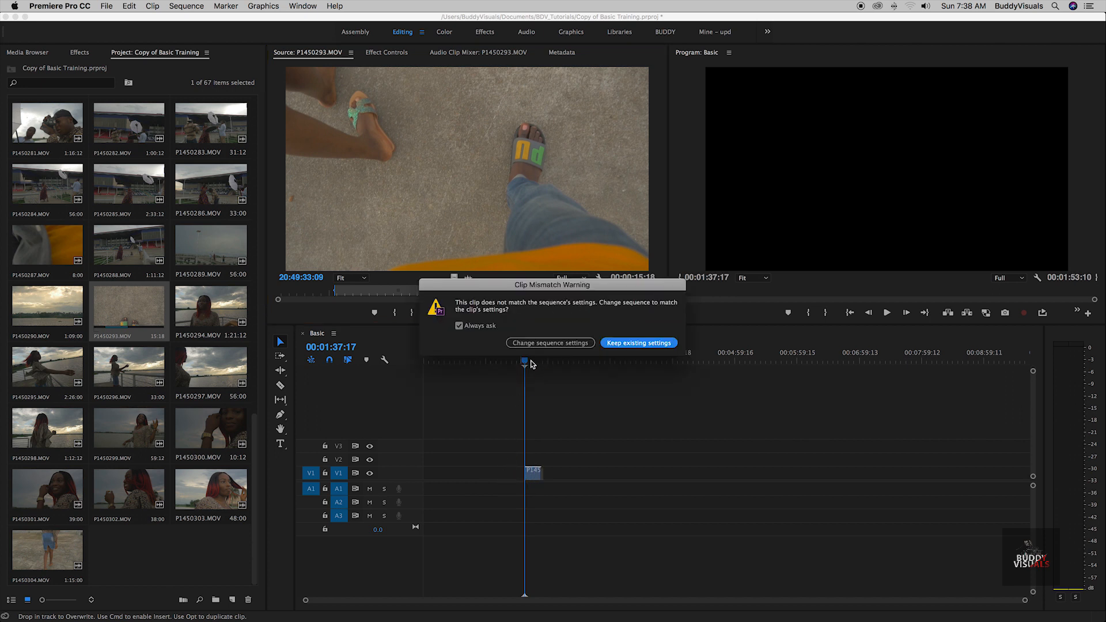
{"action": "left_click", "coordinate": [625, 344]}
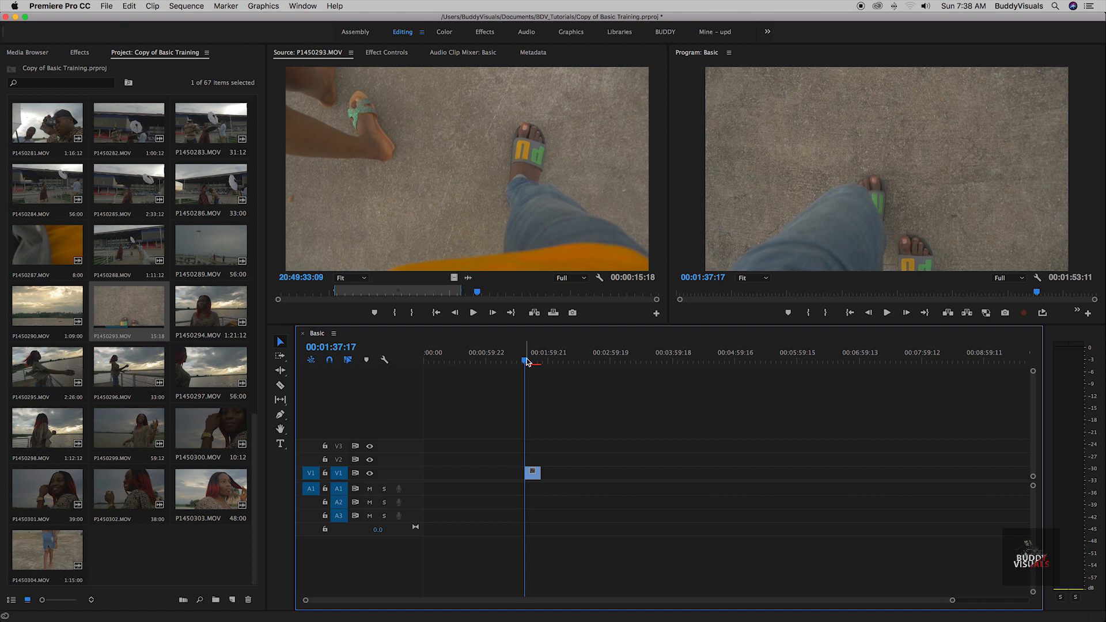
Step: Play and scrub through the P1450293.MOV clip in the timeline, leaving the playhead at 00:01:39:07
{"action": "left_click_drag", "start_coordinate": [526, 361], "coordinate": [528, 362]}
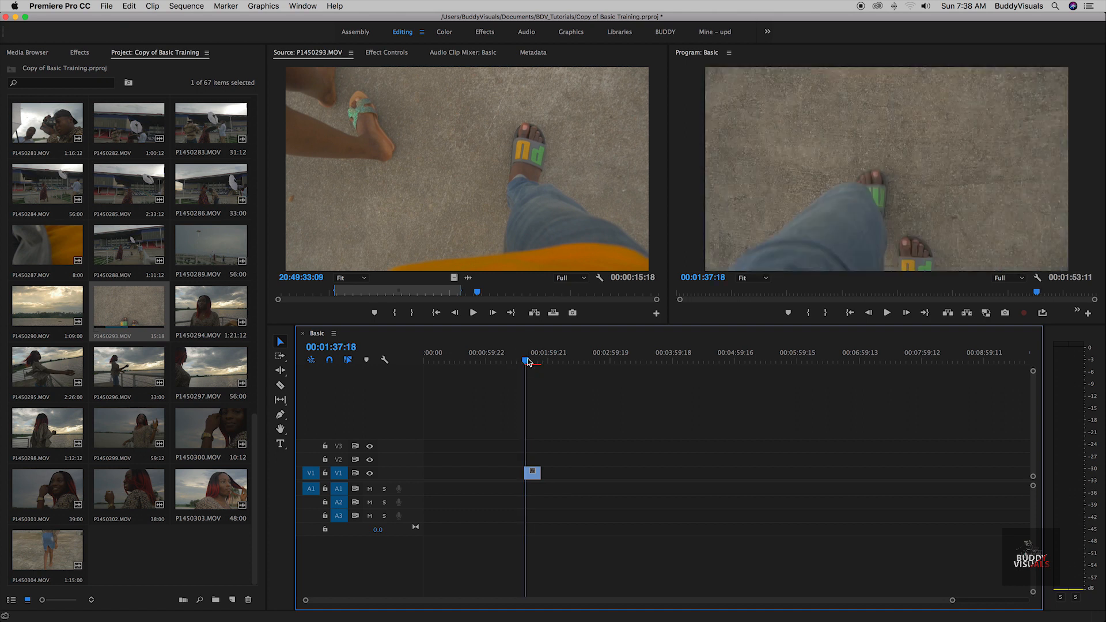
{"action": "key", "text": "space"}
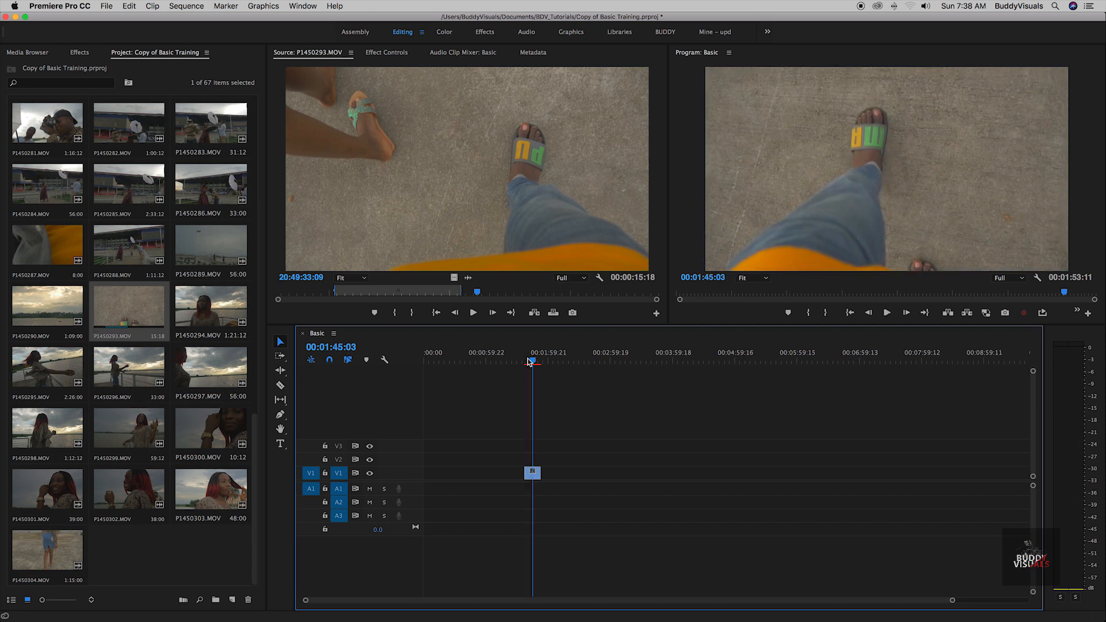
{"action": "left_click_drag", "start_coordinate": [536, 352], "coordinate": [532, 353]}
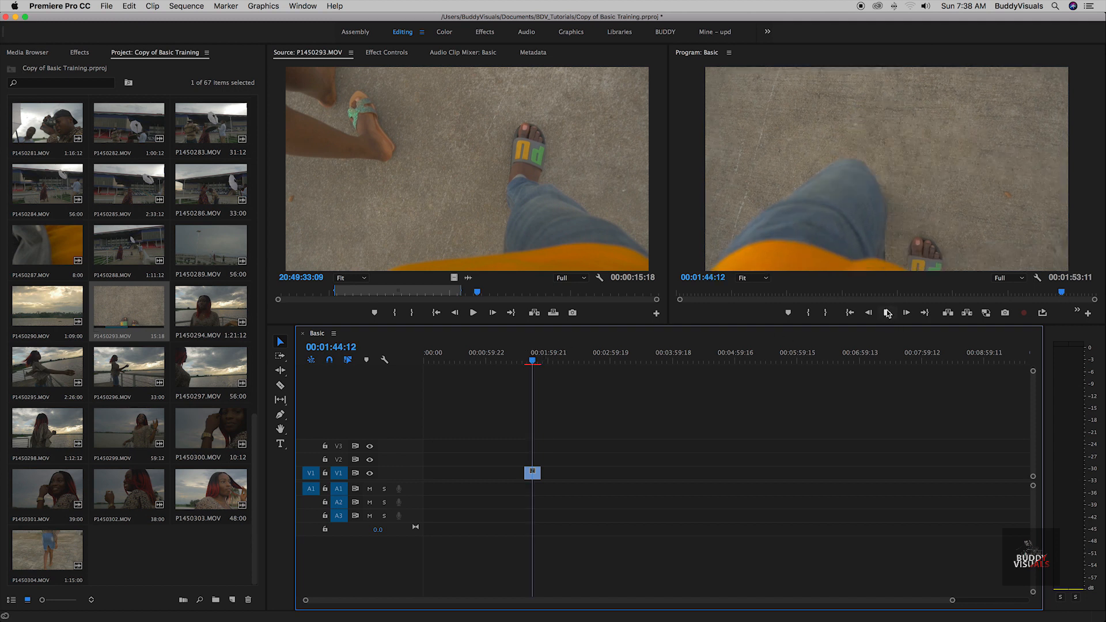
{"action": "left_click_drag", "start_coordinate": [533, 361], "coordinate": [526, 365]}
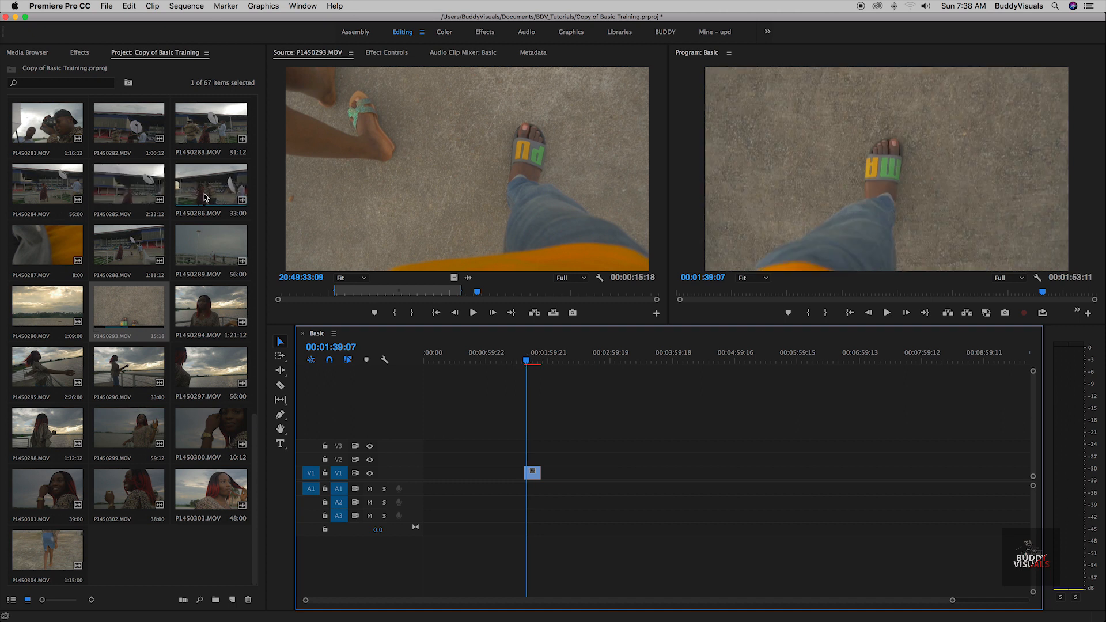
Step: Mark a 00:00:04:19 range in P1450304.MOV and place only its video on V1 directly after the first clip
{"action": "scroll", "coordinate": [190, 345], "scroll_direction": "up", "scroll_amount": 3}
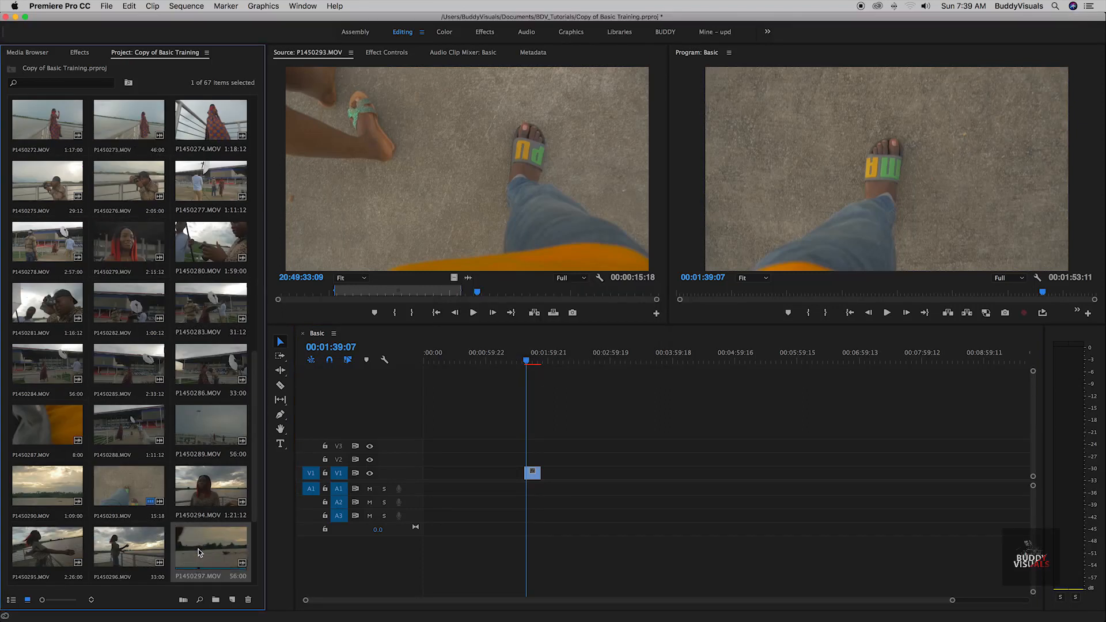
{"action": "scroll", "coordinate": [198, 552], "scroll_direction": "down", "scroll_amount": 4}
{"action": "double_click", "coordinate": [36, 544]}
{"action": "left_click", "coordinate": [588, 293]}
{"action": "left_click", "coordinate": [395, 313]}
{"action": "mouse_move", "coordinate": [590, 293]}
{"action": "left_mouse_down"}
{"action": "mouse_move", "coordinate": [634, 294]}
{"action": "mouse_move", "coordinate": [603, 295]}
{"action": "left_mouse_up"}
{"action": "left_click", "coordinate": [412, 313]}
{"action": "left_click_drag", "start_coordinate": [454, 278], "coordinate": [543, 473]}
{"action": "left_click", "coordinate": [538, 361]}
{"action": "left_click", "coordinate": [611, 293]}
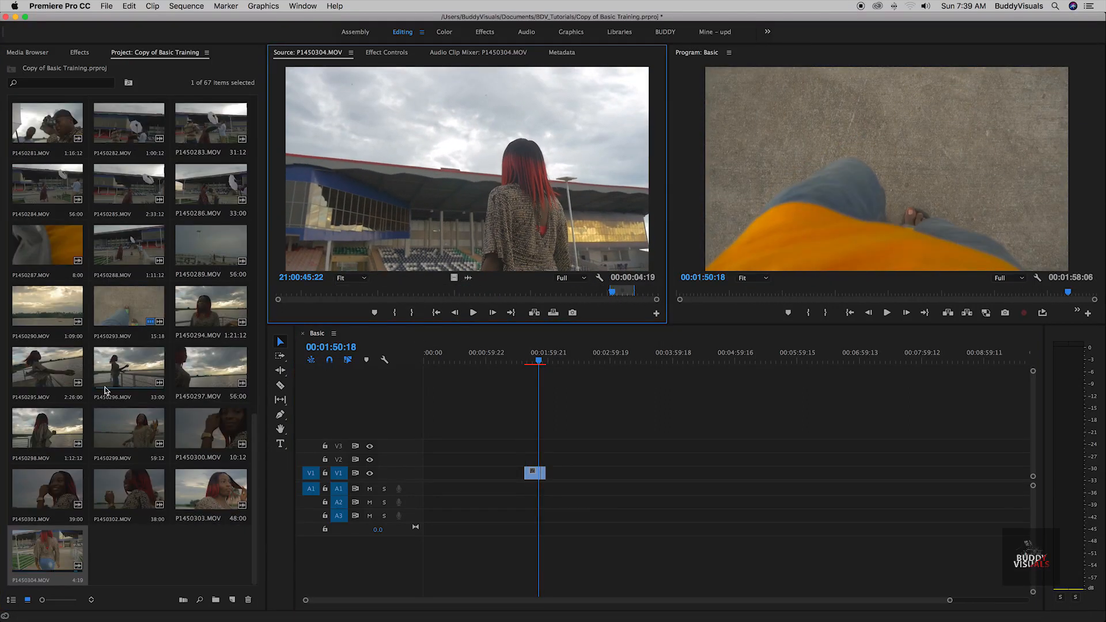
Step: Mark a range of 7:11 in P1450296.MOV and add only its video on V1 after the P1450304.MOV clip
{"action": "double_click", "coordinate": [106, 390]}
{"action": "left_click", "coordinate": [444, 293]}
{"action": "key", "text": "i"}
{"action": "left_click", "coordinate": [536, 293]}
{"action": "left_click_drag", "start_coordinate": [592, 292], "coordinate": [530, 292]}
{"action": "key", "text": "o"}
{"action": "left_click_drag", "start_coordinate": [453, 278], "coordinate": [551, 473]}
Step: Mark a 00:00:12:04 range in P1450286.MOV with Out at 20:44:52:20 and add only its video at the end of V1
{"action": "scroll", "coordinate": [132, 346], "scroll_direction": "up", "scroll_amount": 3}
{"action": "double_click", "coordinate": [210, 367]}
{"action": "left_click_drag", "start_coordinate": [329, 279], "coordinate": [321, 280]}
{"action": "left_click", "coordinate": [393, 313]}
{"action": "left_click", "coordinate": [461, 292]}
{"action": "key", "text": "o"}
{"action": "left_click_drag", "start_coordinate": [455, 278], "coordinate": [559, 473]}
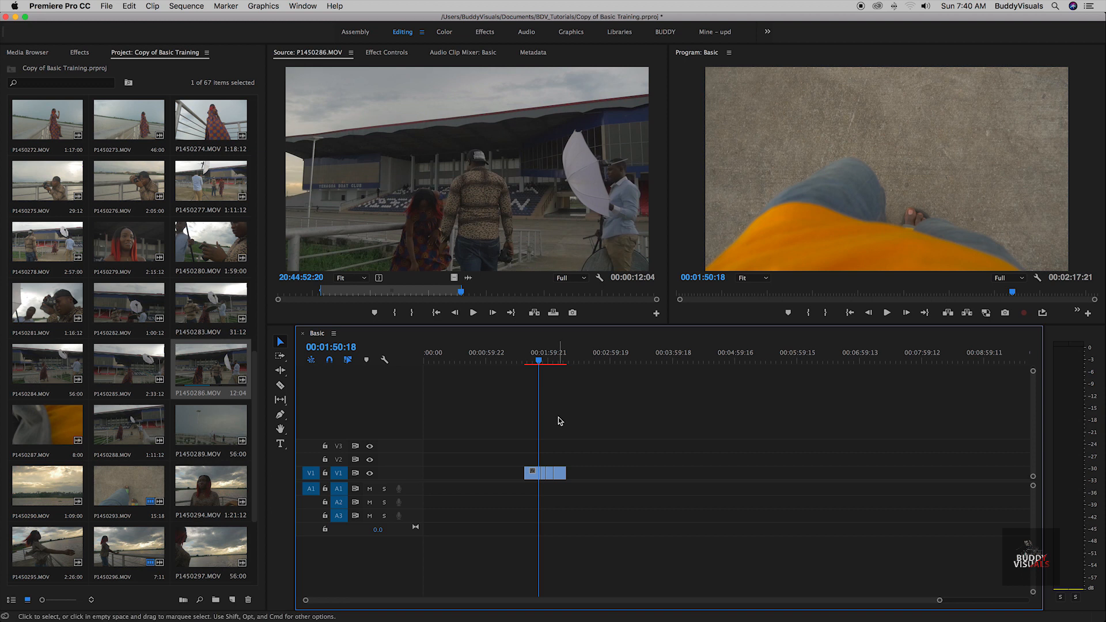
Step: Play back the assembled clips in the Basic sequence, and open P1450280.MOV in the Source monitor for preview
{"action": "key", "text": "space"}
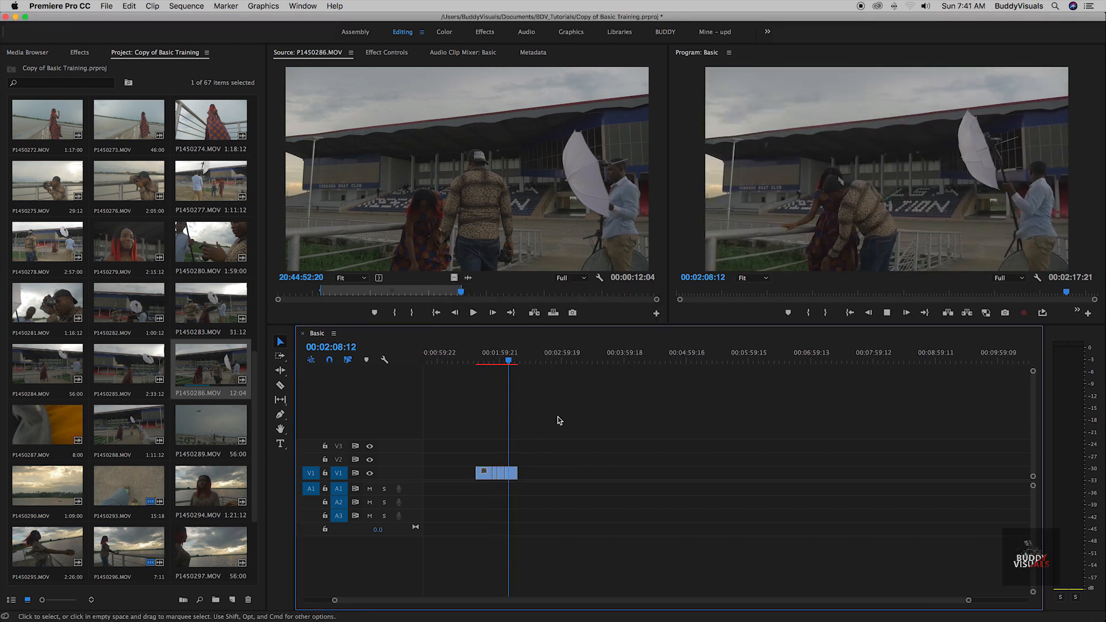
{"action": "key", "text": "space"}
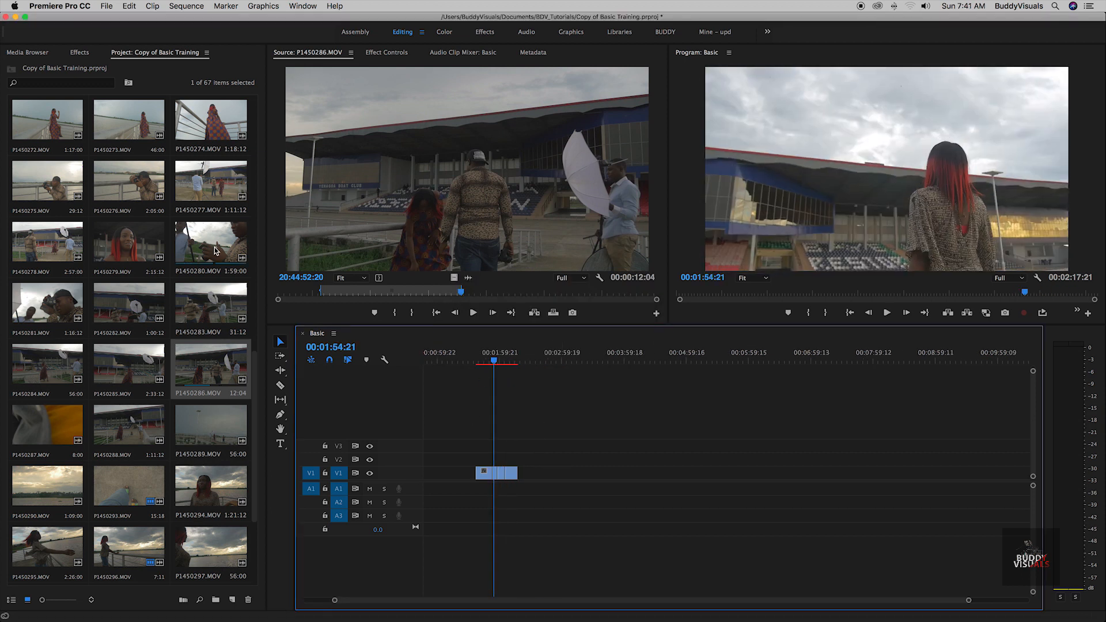
{"action": "double_click", "coordinate": [215, 250]}
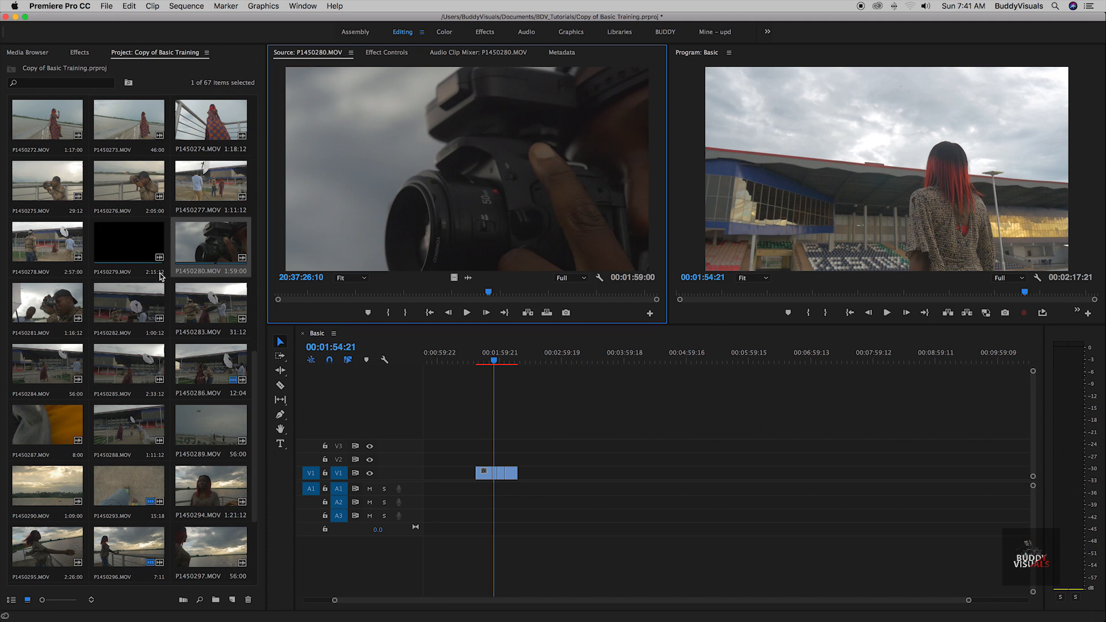
{"action": "scroll", "coordinate": [160, 275], "scroll_direction": "up", "scroll_amount": 10}
{"action": "scroll", "coordinate": [160, 275], "scroll_direction": "up", "scroll_amount": 2}
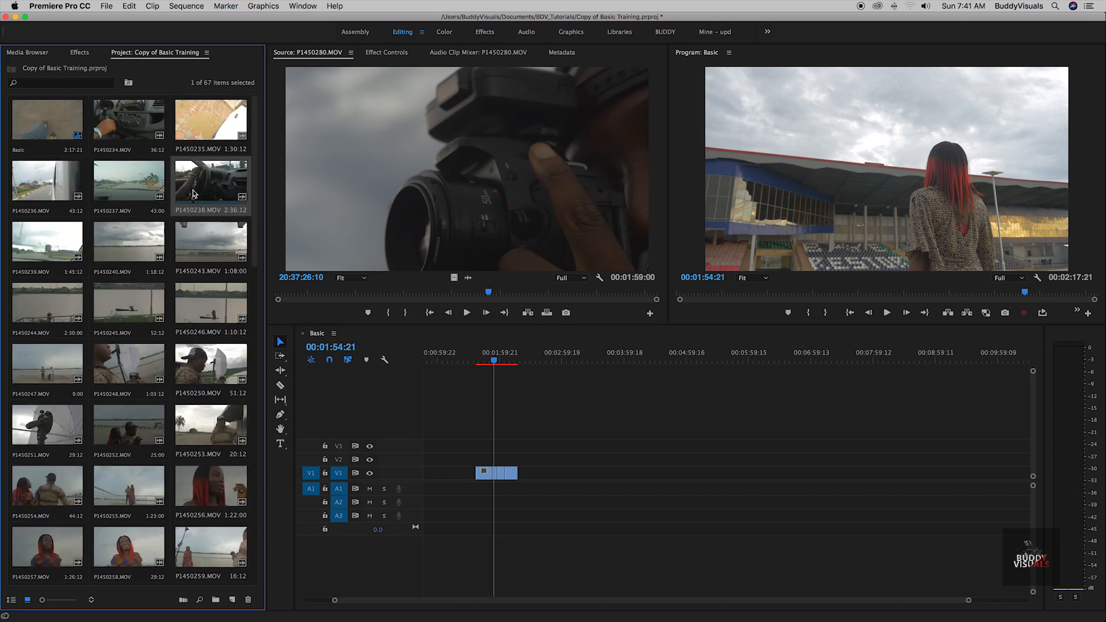
Step: Add the ten clips from P1450274.MOV through P1450283.MOV to V1 and A1, leaving a gap after the existing clips
{"action": "left_click_drag", "start_coordinate": [253, 254], "coordinate": [267, 444]}
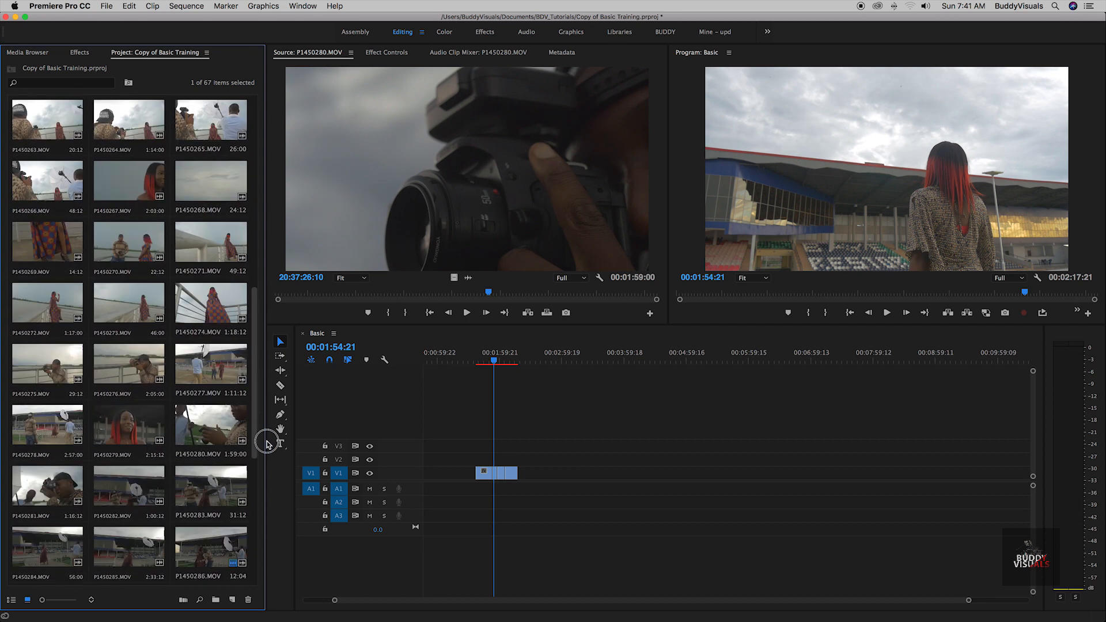
{"action": "left_click", "coordinate": [207, 320]}
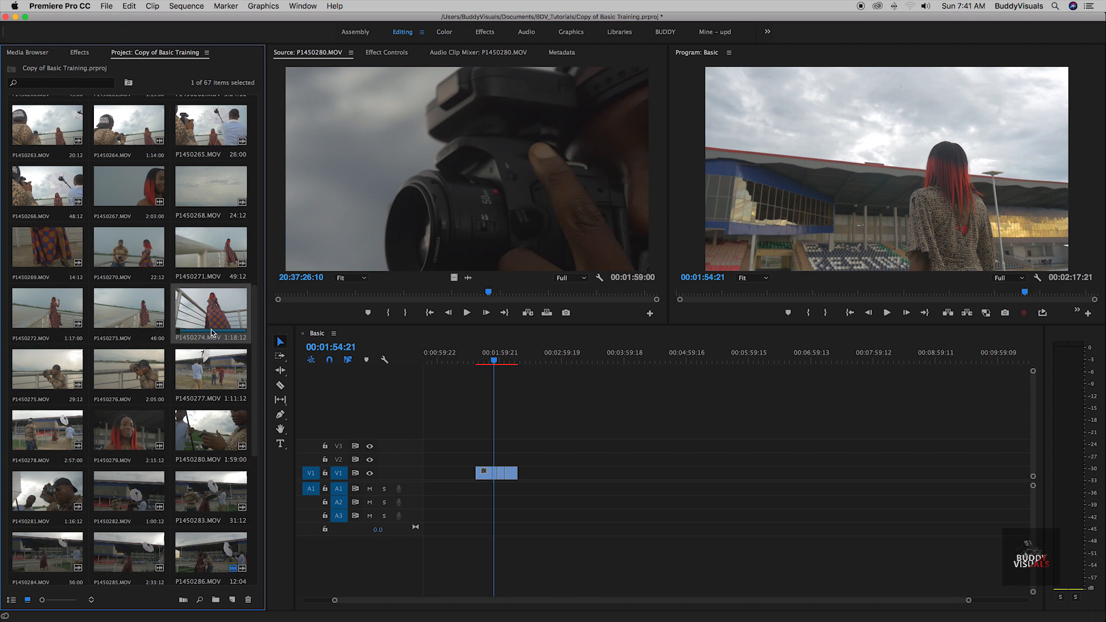
{"action": "left_click", "coordinate": [228, 493], "text": "shift"}
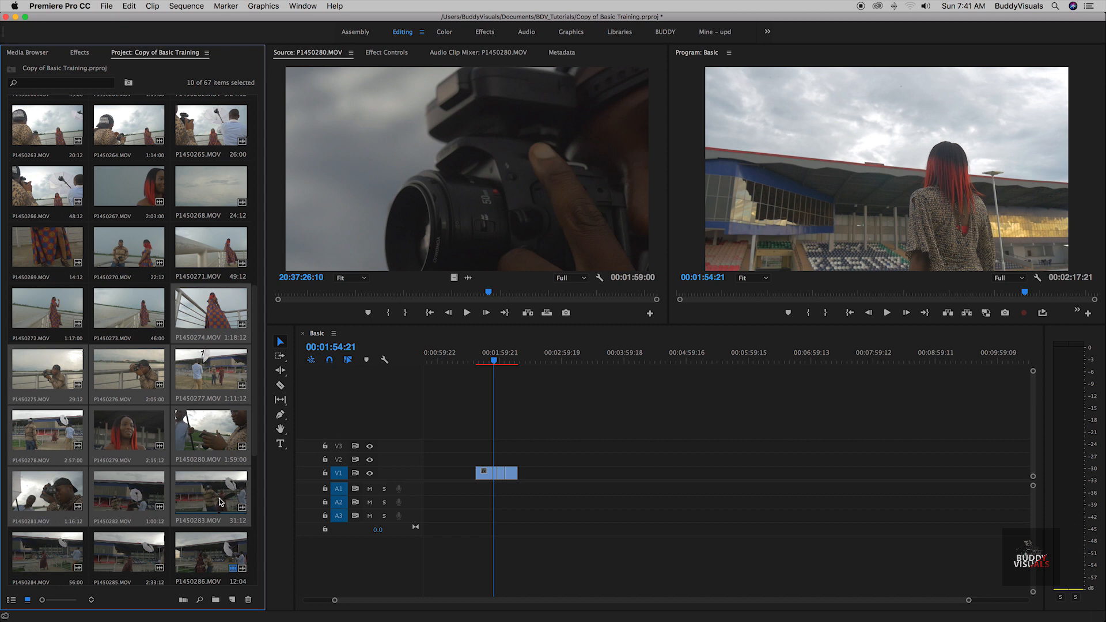
{"action": "left_click_drag", "start_coordinate": [200, 318], "coordinate": [558, 483]}
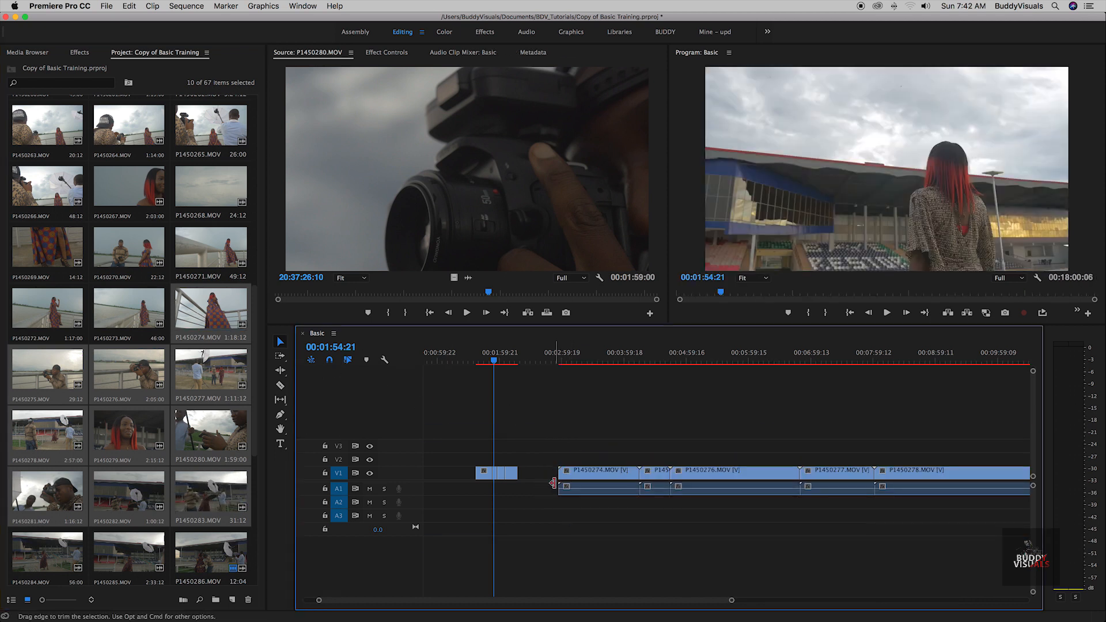
Step: Scrub through the newly added clips and fit the whole Basic sequence in the timeline for an overview
{"action": "left_click_drag", "start_coordinate": [562, 363], "coordinate": [675, 357]}
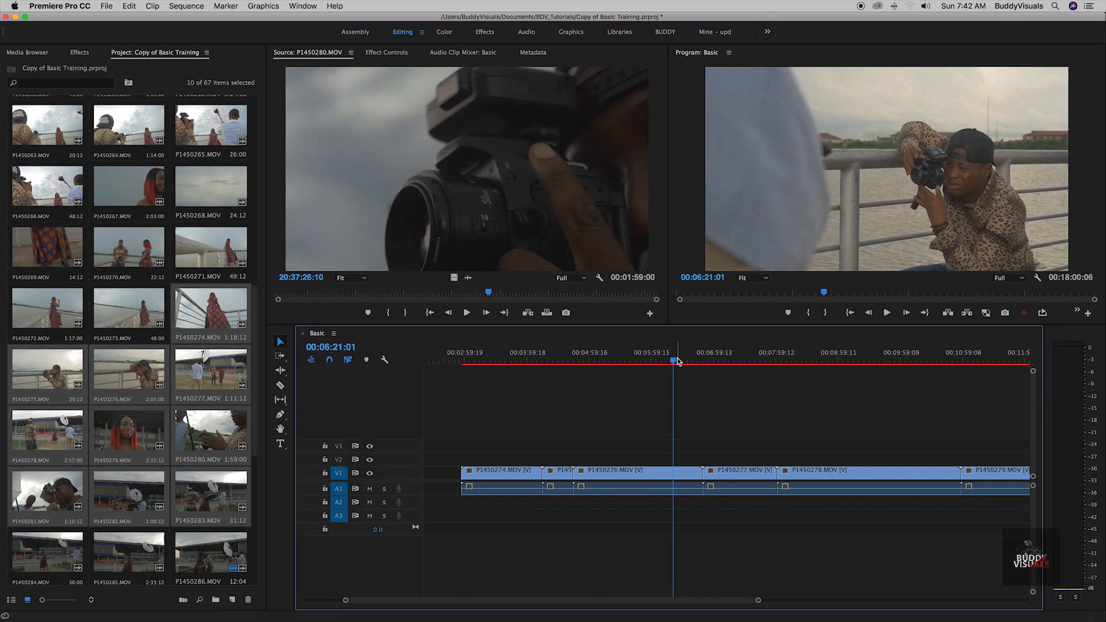
{"action": "scroll", "coordinate": [710, 405], "scroll_direction": "right", "scroll_amount": 1}
{"action": "scroll", "coordinate": [709, 405], "scroll_direction": "right", "scroll_amount": 2}
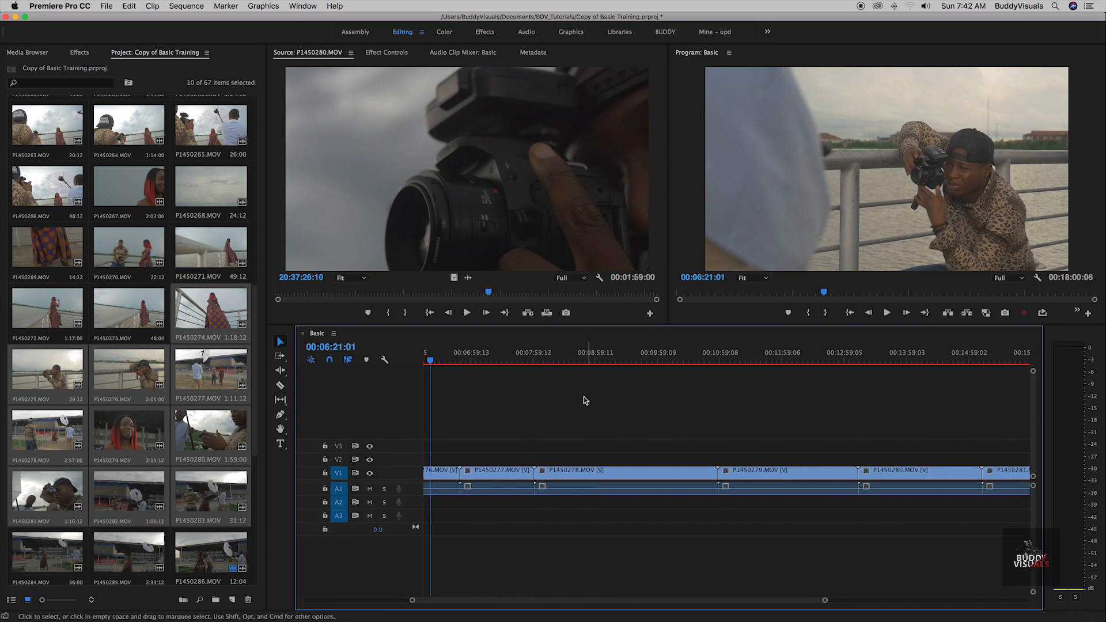
{"action": "left_click", "coordinate": [776, 601]}
{"action": "left_click_drag", "start_coordinate": [550, 596], "coordinate": [501, 596]}
{"action": "left_click_drag", "start_coordinate": [464, 360], "coordinate": [655, 383]}
{"action": "scroll", "coordinate": [573, 397], "scroll_direction": "up", "scroll_amount": 5}
{"action": "scroll", "coordinate": [573, 397], "scroll_direction": "up", "scroll_amount": 4}
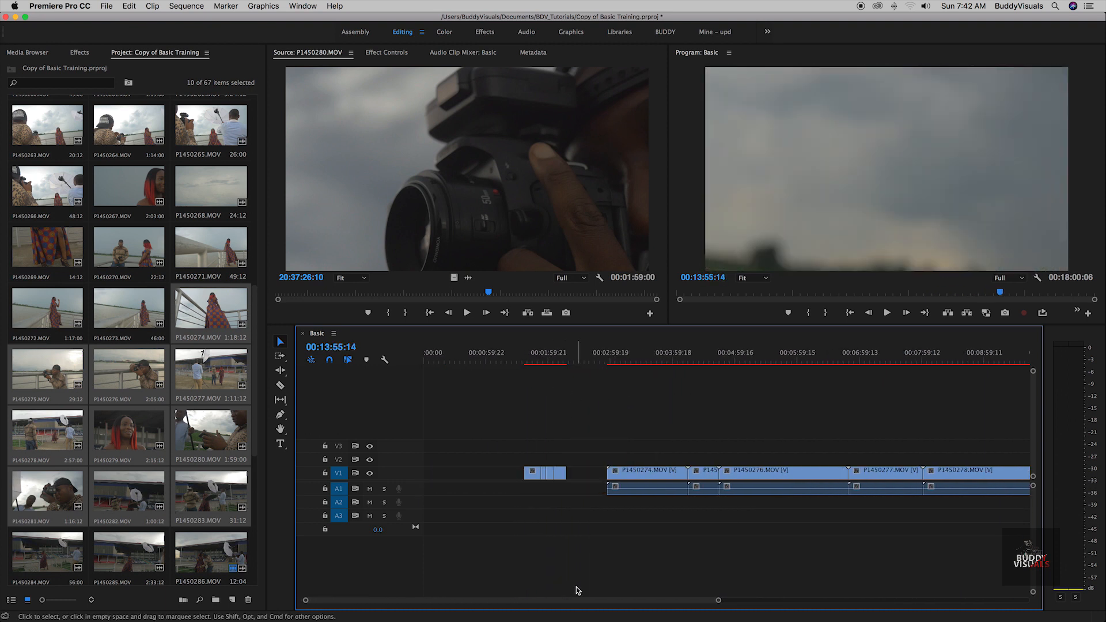
{"action": "left_click_drag", "start_coordinate": [718, 600], "coordinate": [936, 601]}
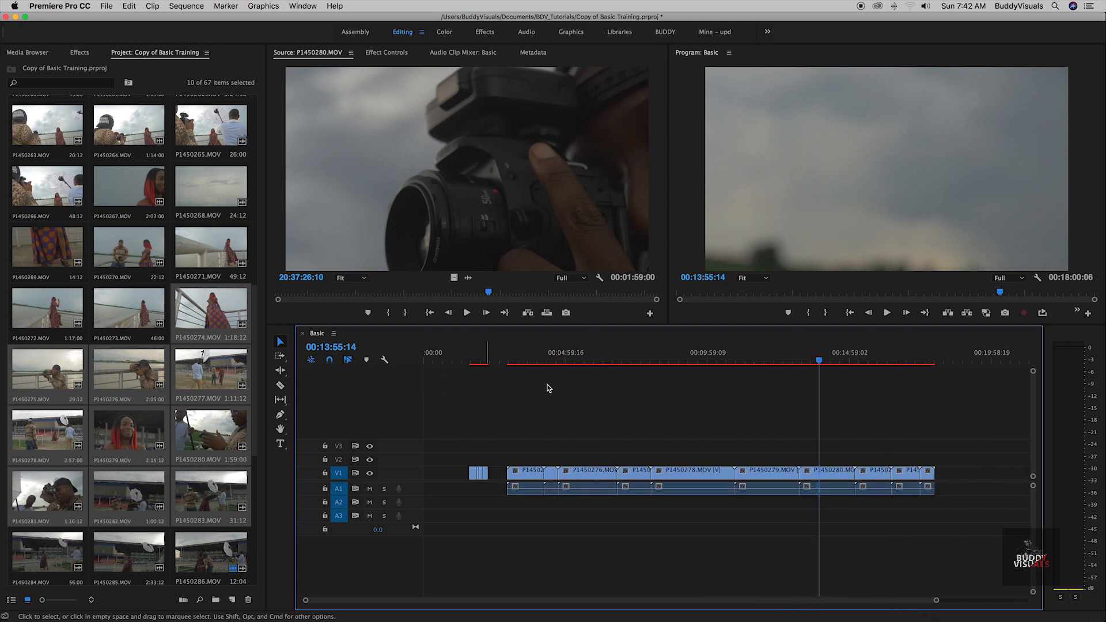
Step: Trim the beginning of the P1450274.MOV clip to 00:03:02:11 and shorten it slightly further
{"action": "left_click", "coordinate": [509, 362]}
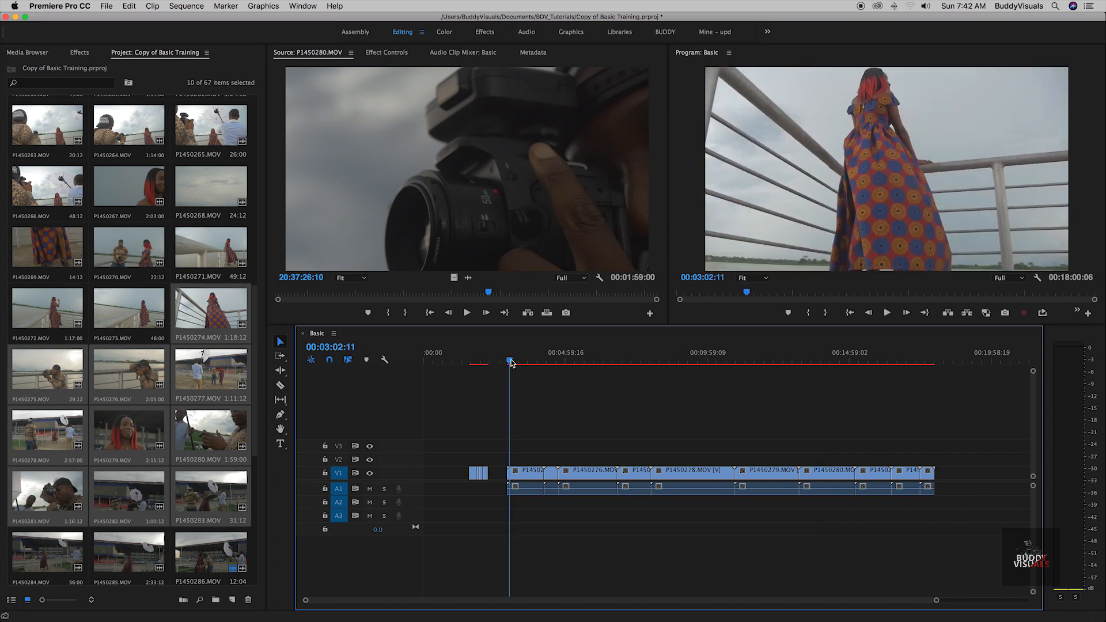
{"action": "left_click_drag", "start_coordinate": [509, 476], "coordinate": [514, 477]}
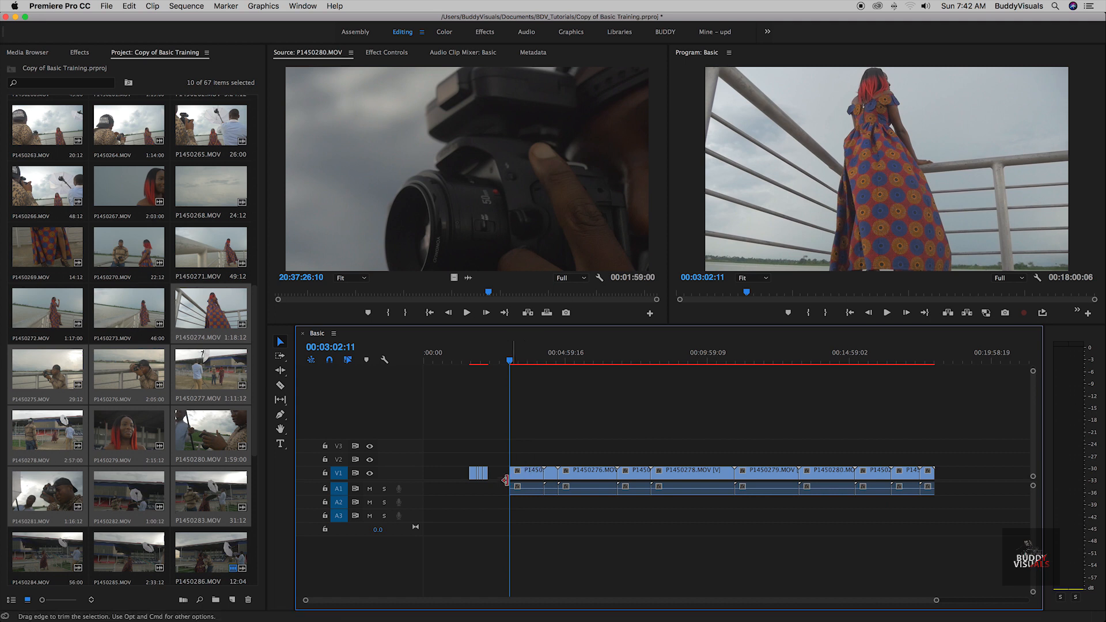
{"action": "left_click_drag", "start_coordinate": [513, 474], "coordinate": [518, 474]}
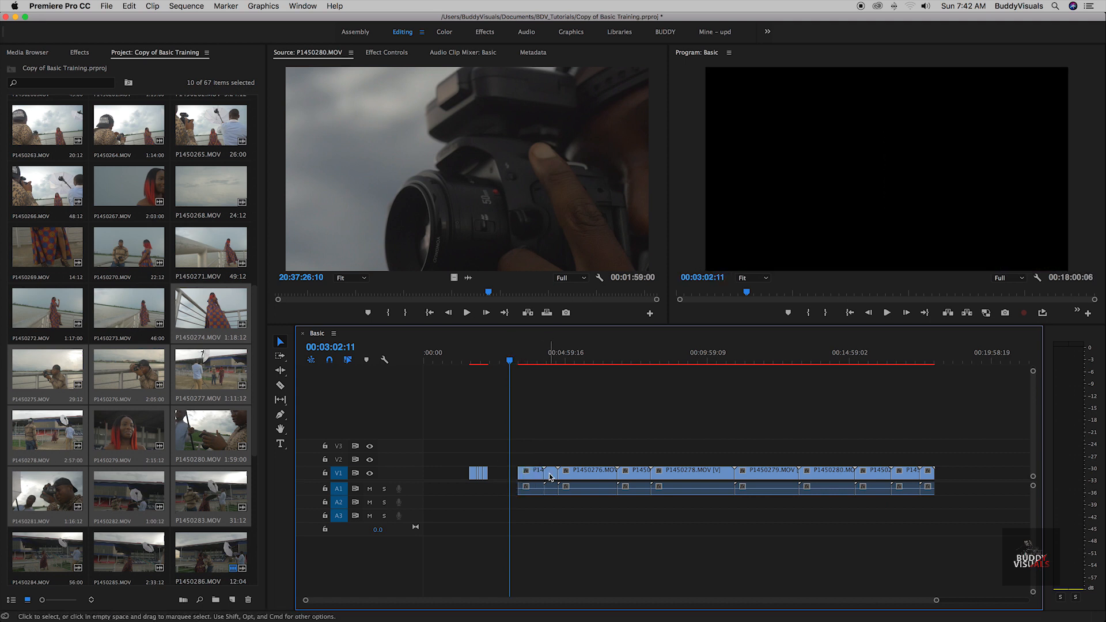
{"action": "left_click", "coordinate": [280, 384]}
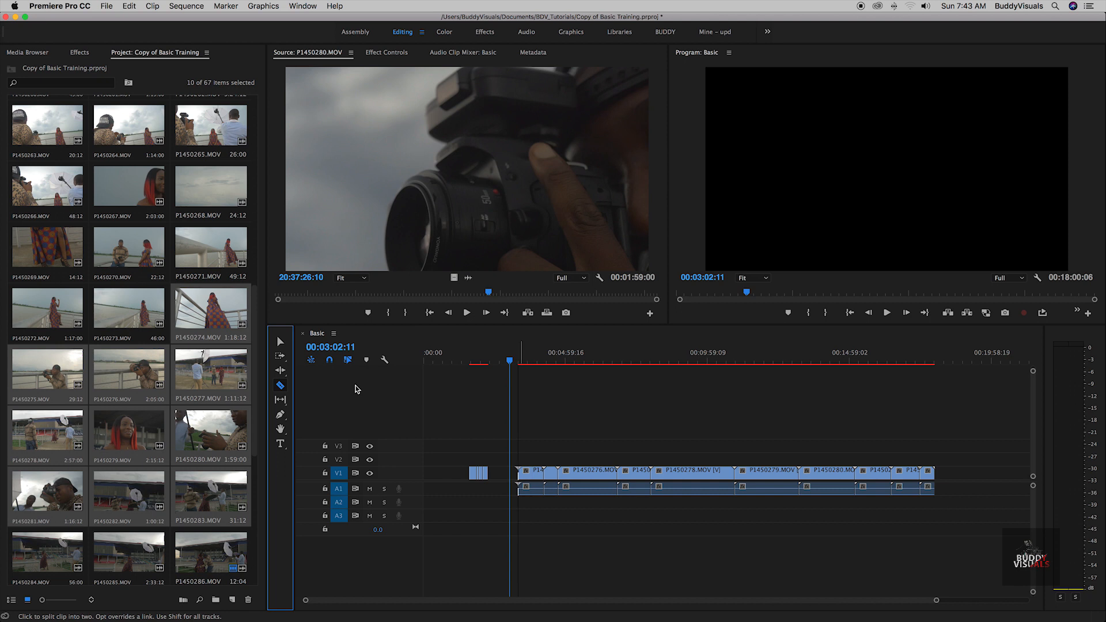
{"action": "left_click", "coordinate": [280, 344]}
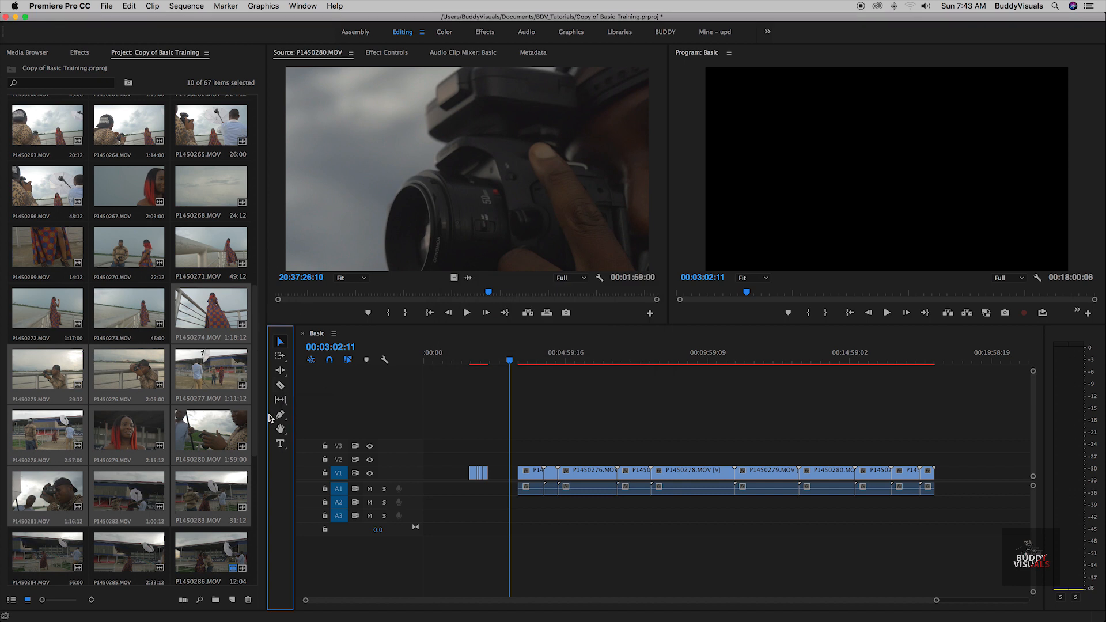
{"action": "left_click", "coordinate": [281, 387]}
{"action": "left_click", "coordinate": [282, 345]}
{"action": "left_click", "coordinate": [281, 385]}
{"action": "left_click", "coordinate": [285, 345]}
Step: Cut P1450275.MOV down to a short section starting at 00:04:21:05 and remove its unwanted pieces
{"action": "left_click_drag", "start_coordinate": [512, 361], "coordinate": [523, 361]}
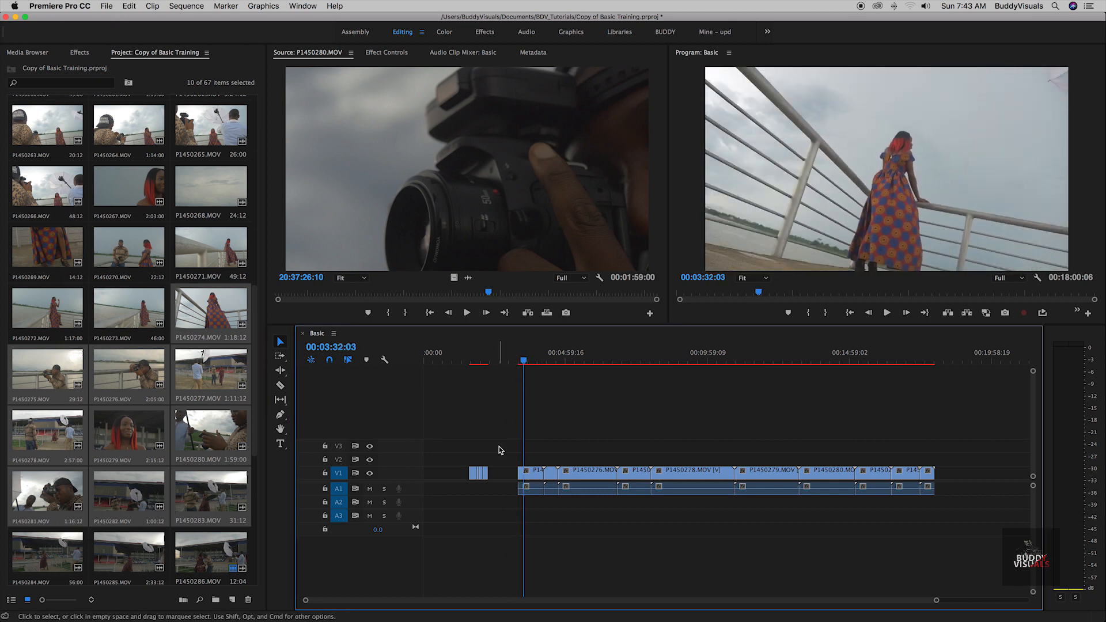
{"action": "left_click", "coordinate": [493, 474]}
{"action": "left_click_drag", "start_coordinate": [525, 362], "coordinate": [550, 367]}
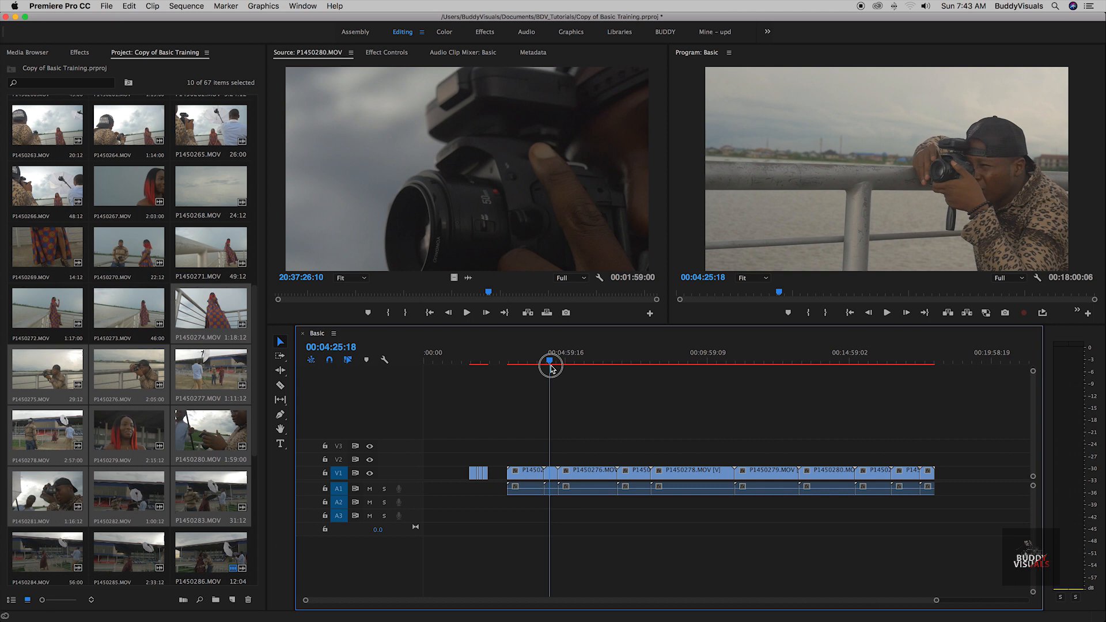
{"action": "left_click", "coordinate": [550, 361]}
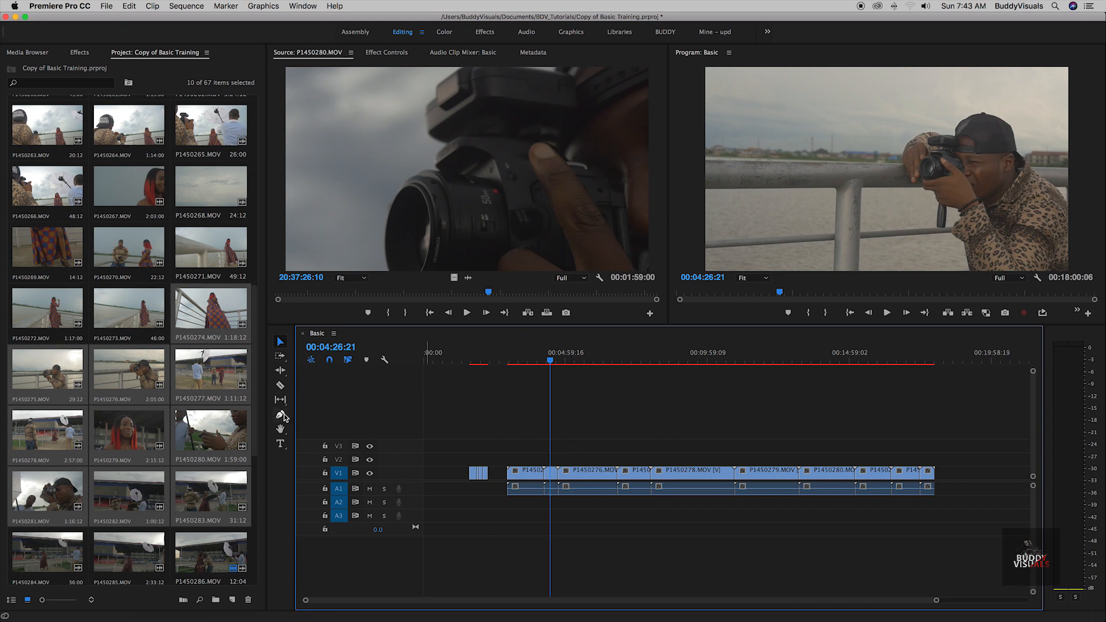
{"action": "left_click_drag", "start_coordinate": [936, 600], "coordinate": [826, 595]}
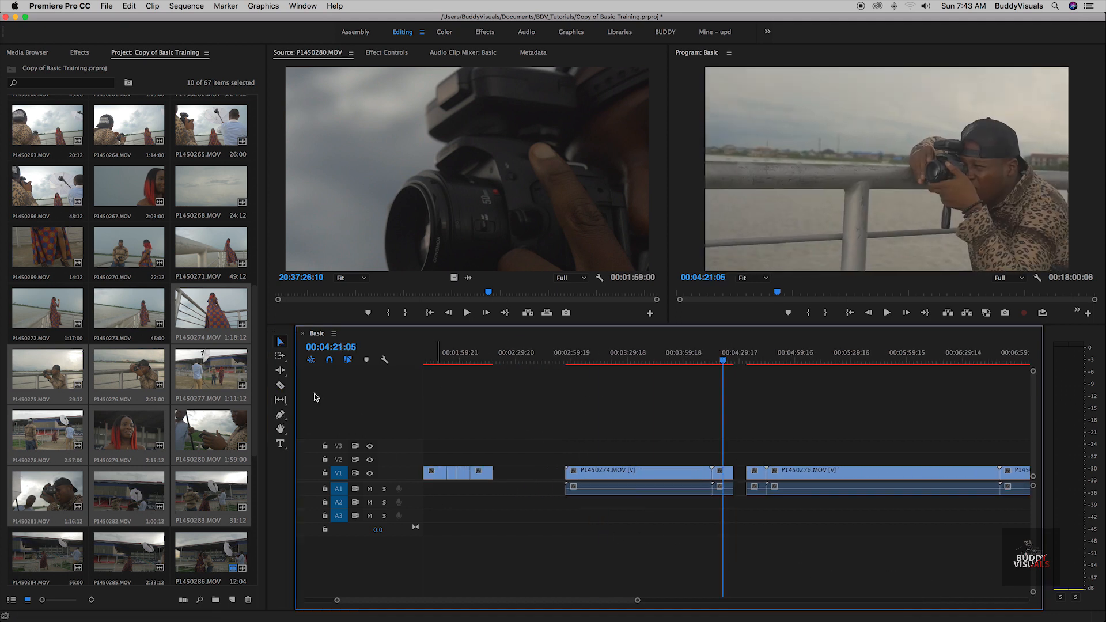
{"action": "left_click_drag", "start_coordinate": [722, 362], "coordinate": [760, 362]}
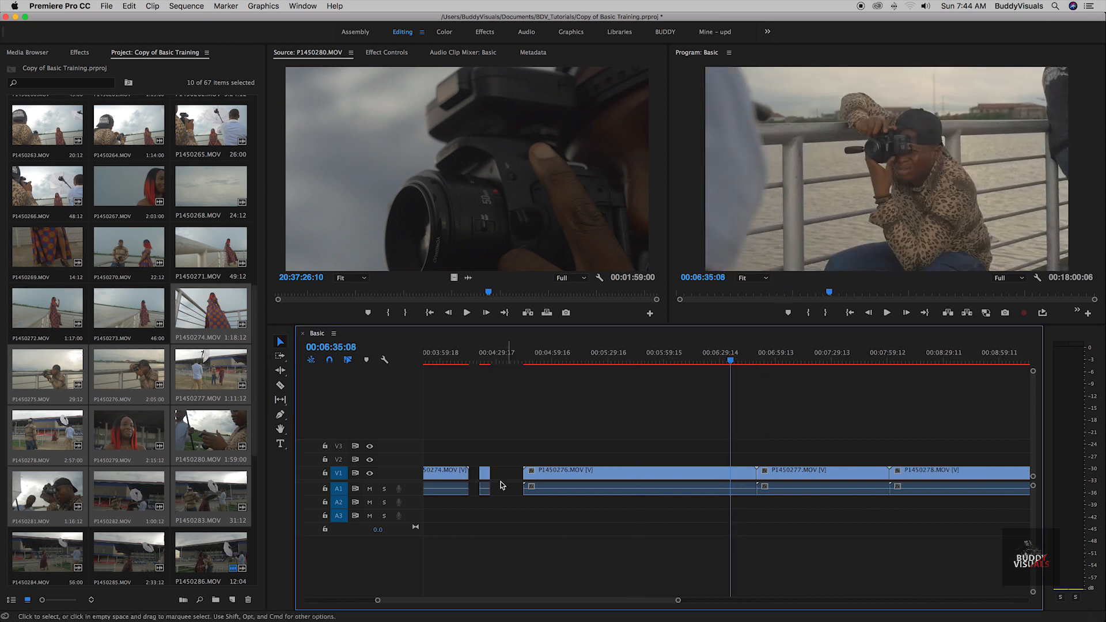
Step: Trim the start of P1450276.MOV to 00:06:35:08 and close the gaps on both sides of the short P1450275.MOV piece
{"action": "left_click_drag", "start_coordinate": [524, 474], "coordinate": [730, 474]}
{"action": "left_click", "coordinate": [695, 475]}
{"action": "key", "text": "Delete"}
{"action": "left_click", "coordinate": [473, 479]}
{"action": "key", "text": "Delete"}
{"action": "left_click", "coordinate": [479, 361]}
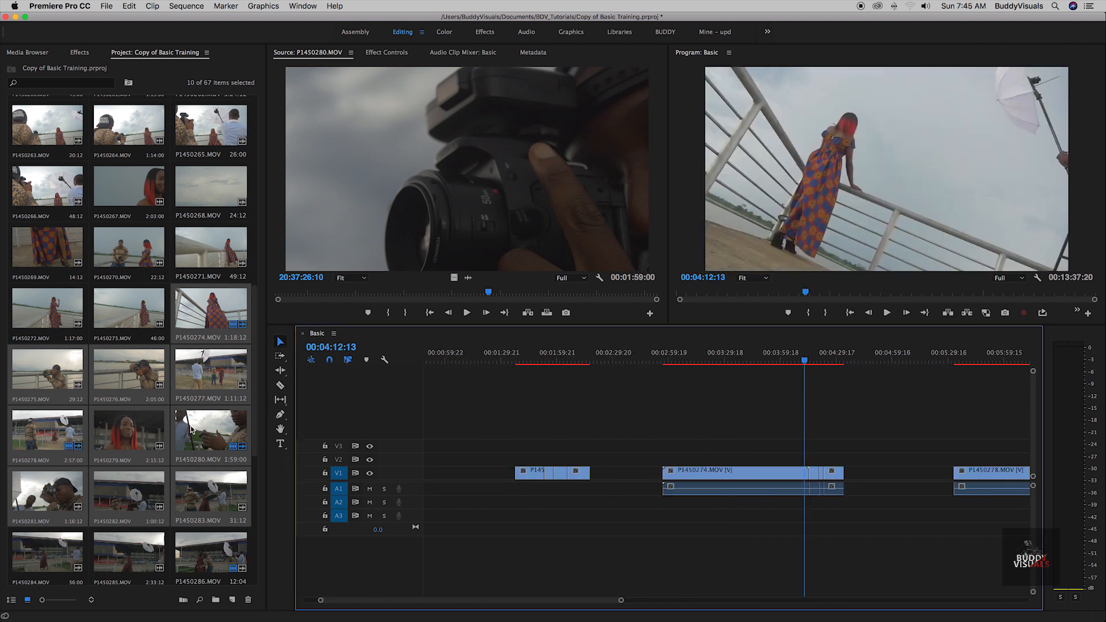
Step: Preview P1450279.MOV in the Source monitor, and add only the marked video of P1450296.MOV to V1 before P1450278.MOV
{"action": "double_click", "coordinate": [129, 429]}
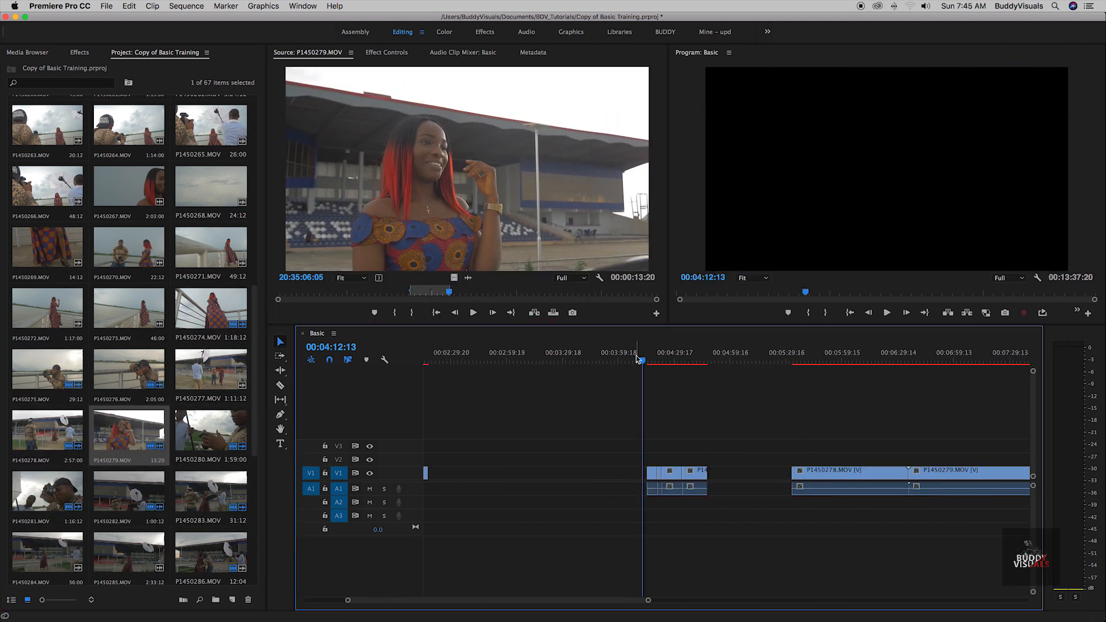
{"action": "left_click", "coordinate": [686, 361]}
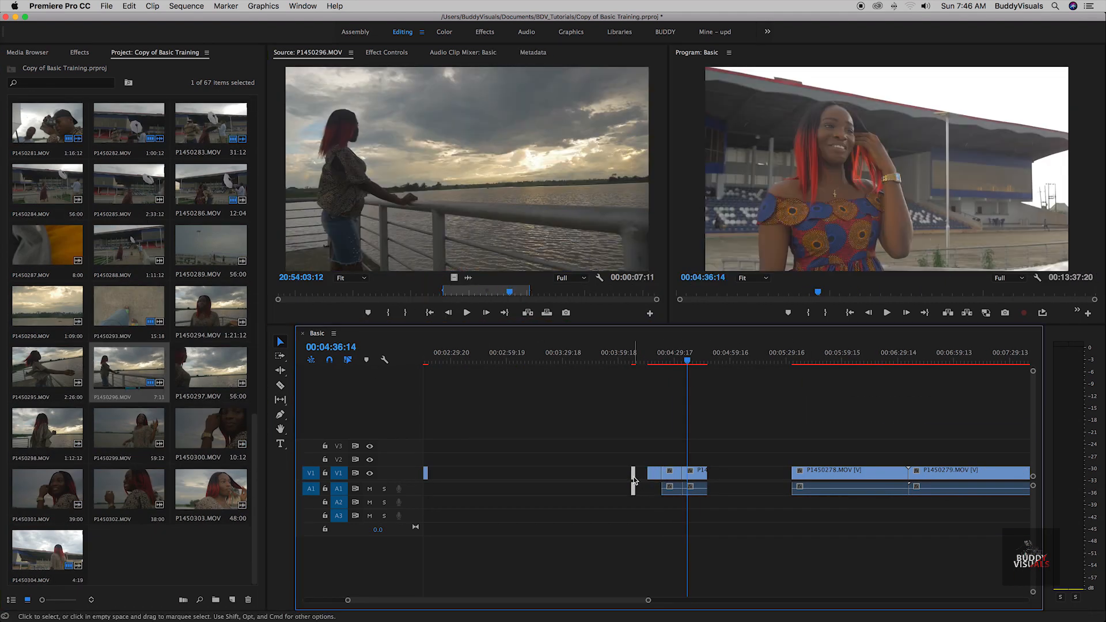
{"action": "key", "text": "Up"}
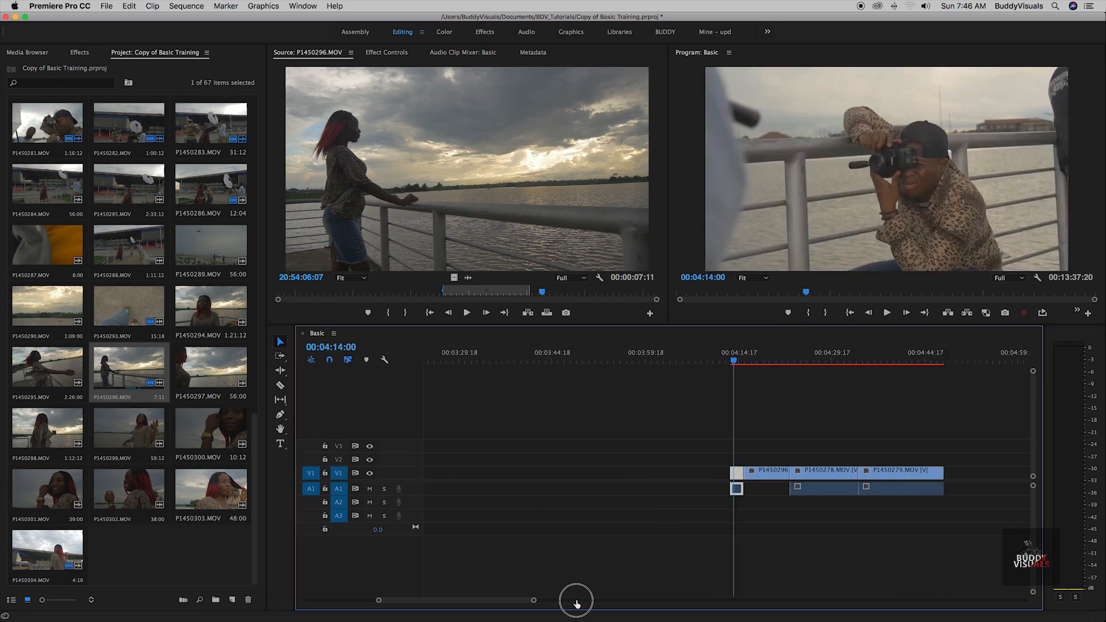
Step: Trim the P1450296.MOV, P1450278.MOV and P1450279.MOV clips to short segments and join them end to end in the timeline
{"action": "left_click_drag", "start_coordinate": [747, 476], "coordinate": [770, 474]}
{"action": "scroll", "coordinate": [763, 480], "scroll_direction": "up", "scroll_amount": 1}
{"action": "left_click_drag", "start_coordinate": [773, 365], "coordinate": [831, 368]}
{"action": "mouse_move", "coordinate": [798, 471]}
{"action": "left_mouse_down"}
{"action": "mouse_move", "coordinate": [849, 474]}
{"action": "mouse_move", "coordinate": [802, 478]}
{"action": "left_mouse_up"}
{"action": "left_click", "coordinate": [839, 473]}
{"action": "left_click_drag", "start_coordinate": [862, 360], "coordinate": [874, 366]}
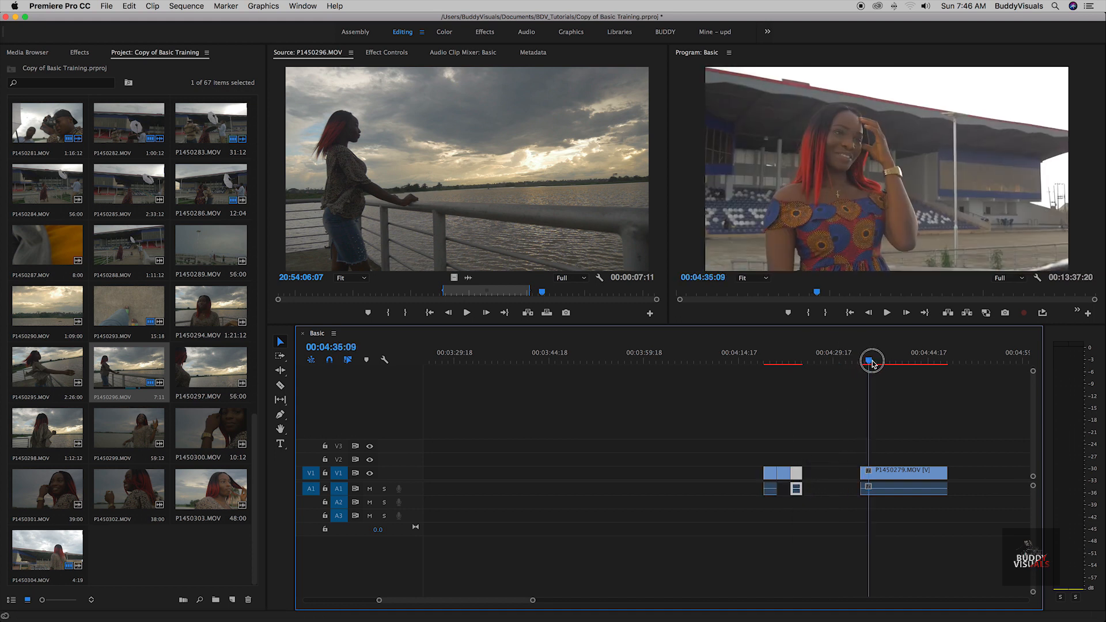
{"action": "left_click_drag", "start_coordinate": [886, 477], "coordinate": [820, 476]}
Step: Play back the joined short clips from 00:04:18:16 and check the first one again at 00:04:20:09
{"action": "left_click_drag", "start_coordinate": [749, 361], "coordinate": [760, 366]}
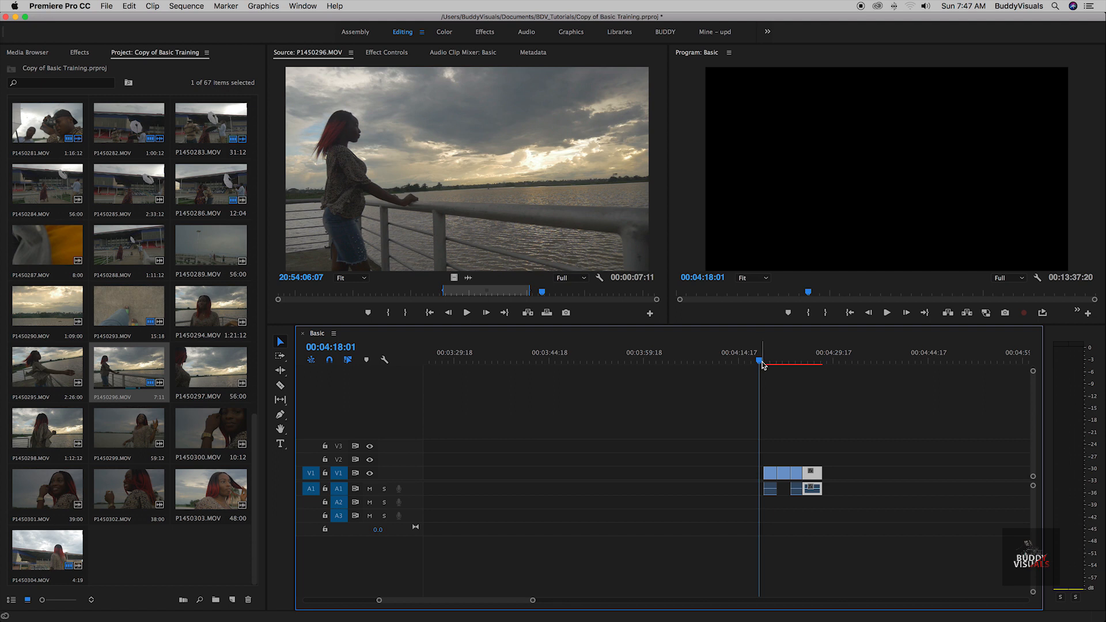
{"action": "left_click", "coordinate": [765, 363]}
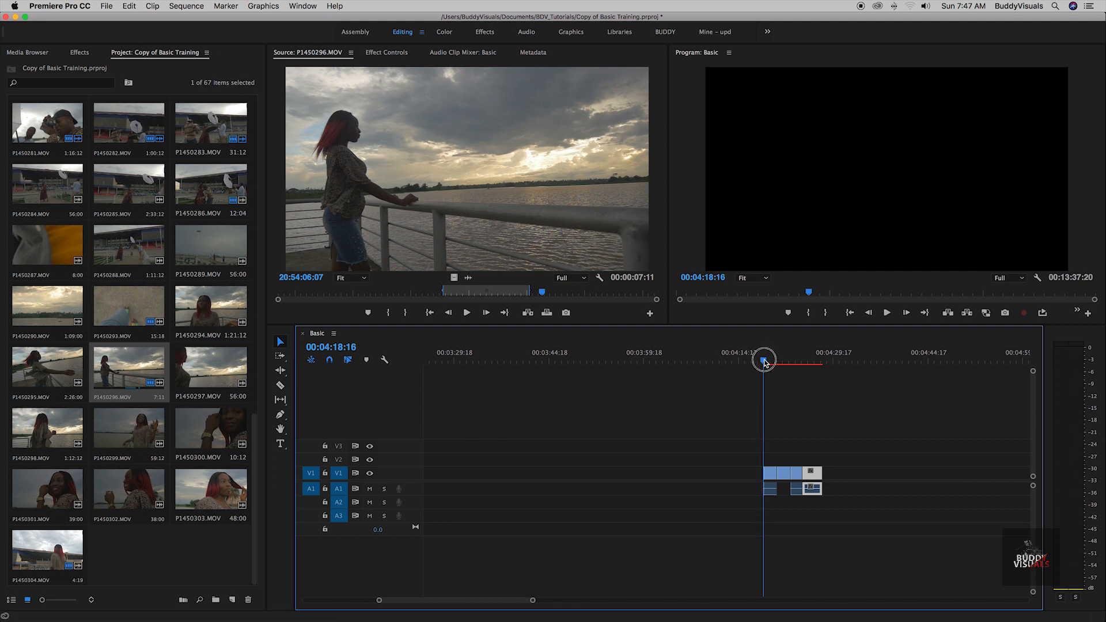
{"action": "left_click_drag", "start_coordinate": [766, 361], "coordinate": [763, 361]}
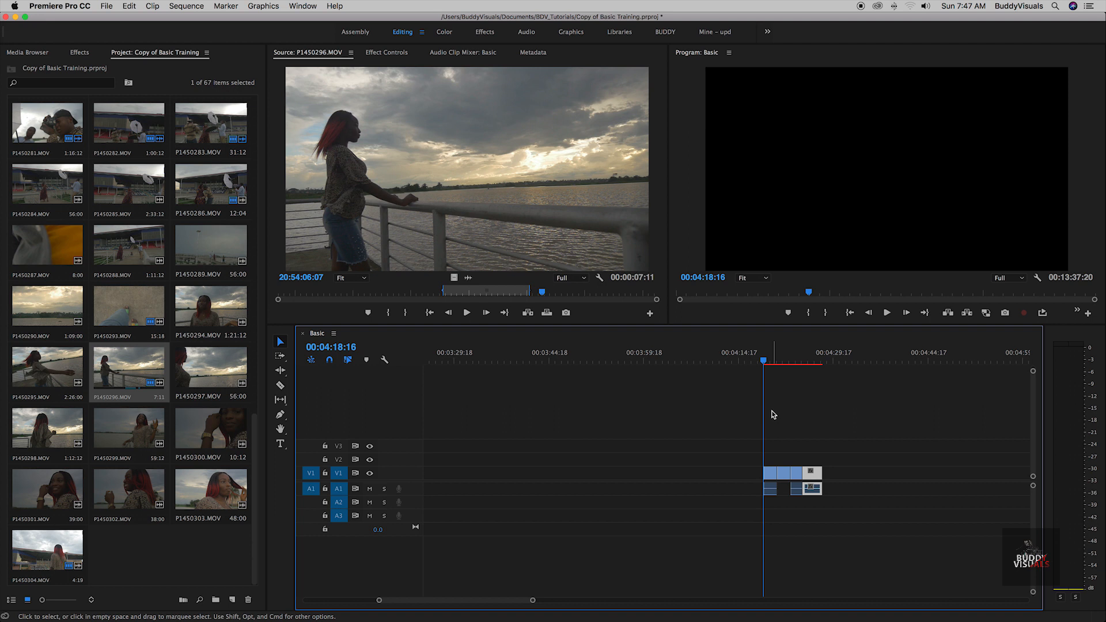
{"action": "scroll", "coordinate": [771, 415], "scroll_direction": "right", "scroll_amount": 2}
{"action": "scroll", "coordinate": [772, 418], "scroll_direction": "right", "scroll_amount": 2}
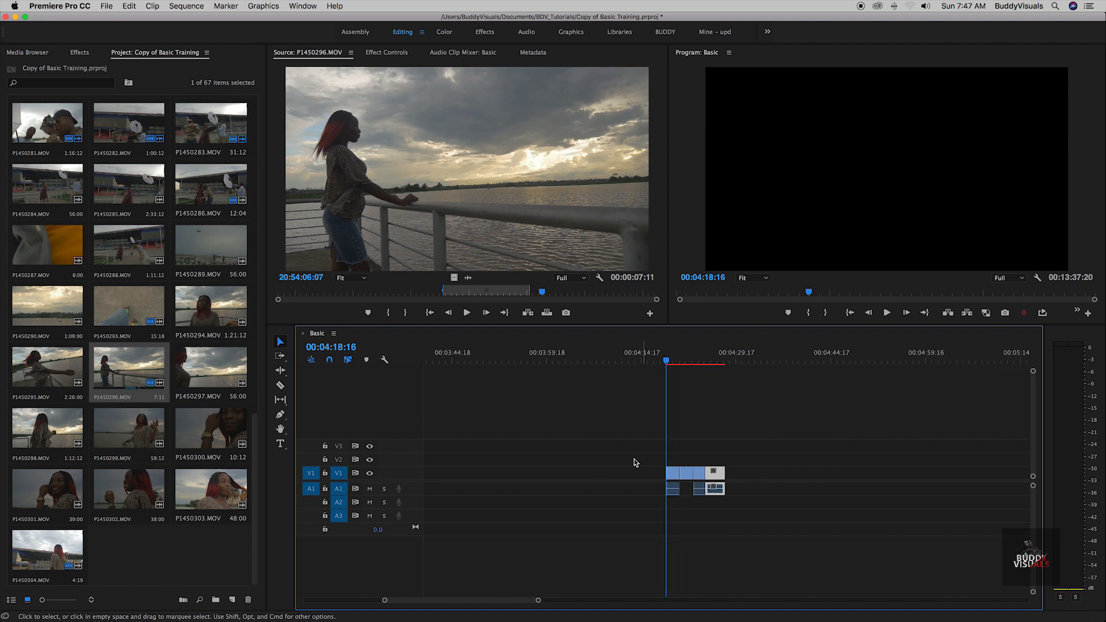
{"action": "left_click", "coordinate": [888, 314]}
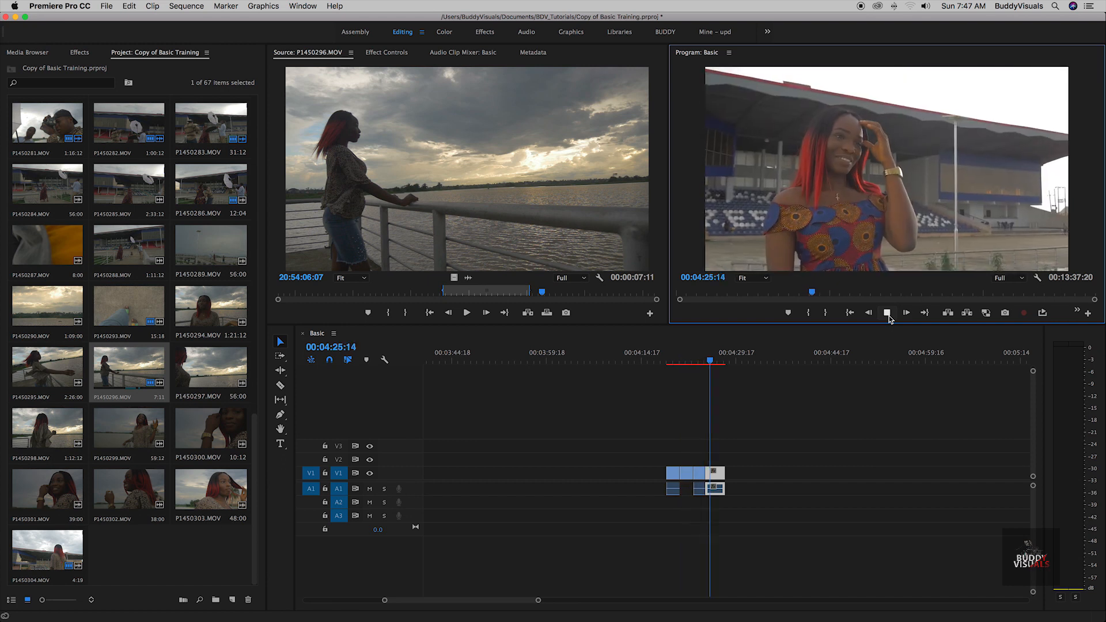
{"action": "left_click", "coordinate": [889, 316]}
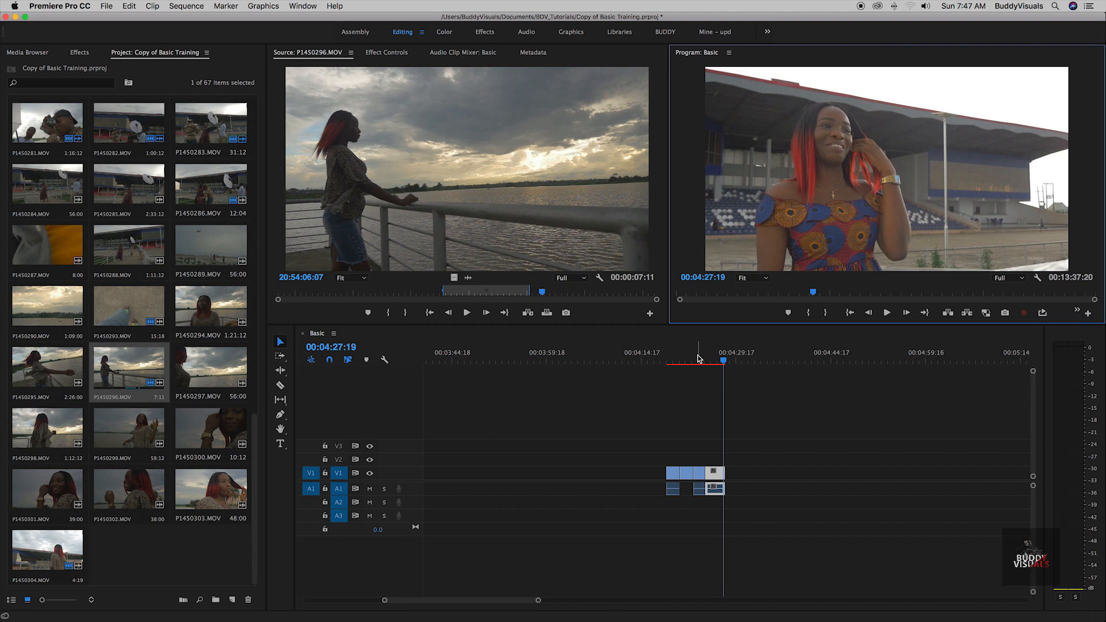
{"action": "scroll", "coordinate": [701, 362], "scroll_direction": "down", "scroll_amount": 1}
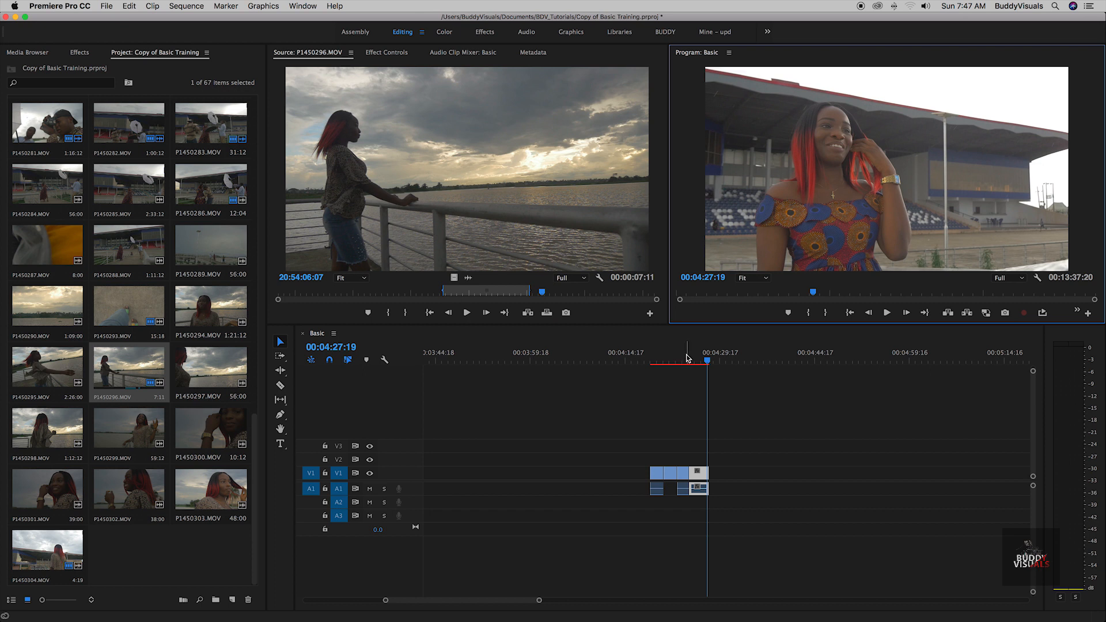
{"action": "left_click_drag", "start_coordinate": [692, 358], "coordinate": [653, 372]}
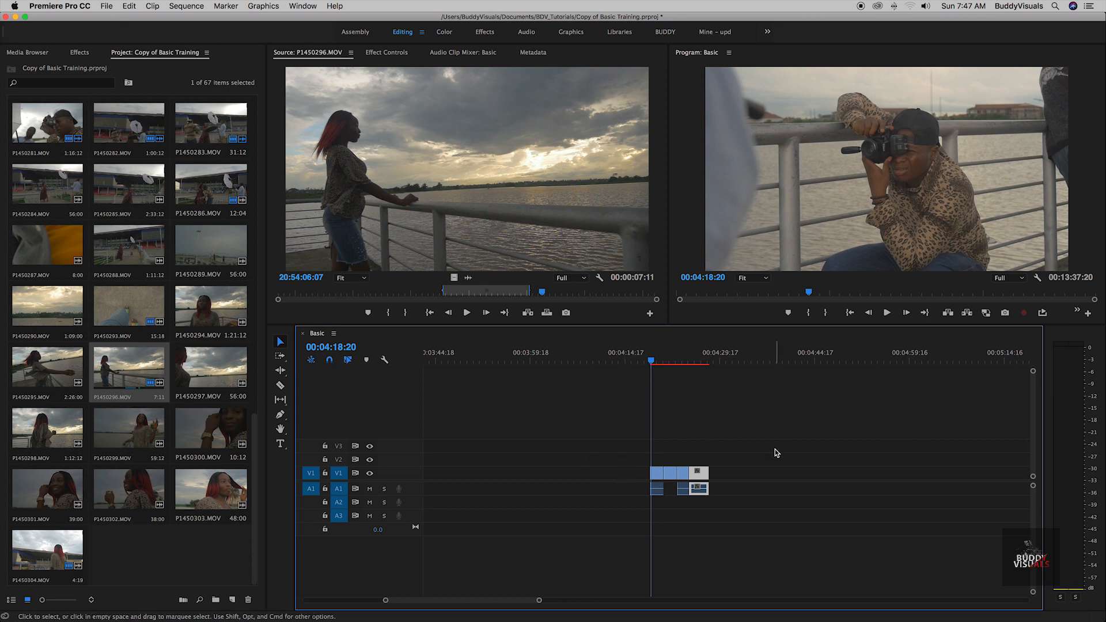
{"action": "left_click", "coordinate": [661, 361]}
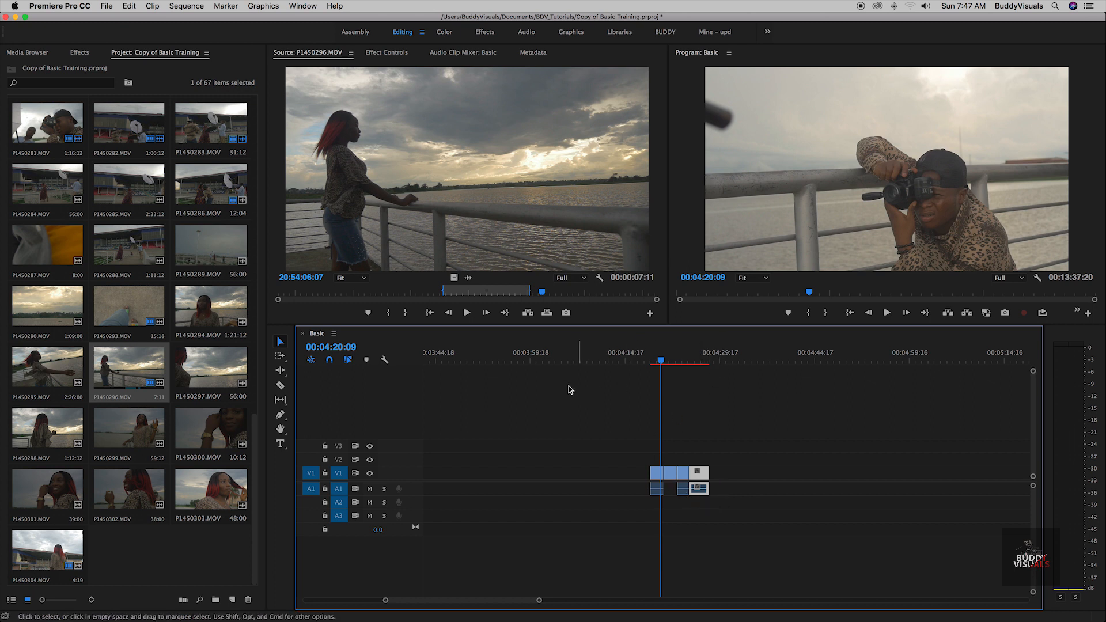
Step: Add P1450285.MOV to the timeline after the joined short clips and cut it at 00:06:32:02
{"action": "left_click", "coordinate": [281, 386]}
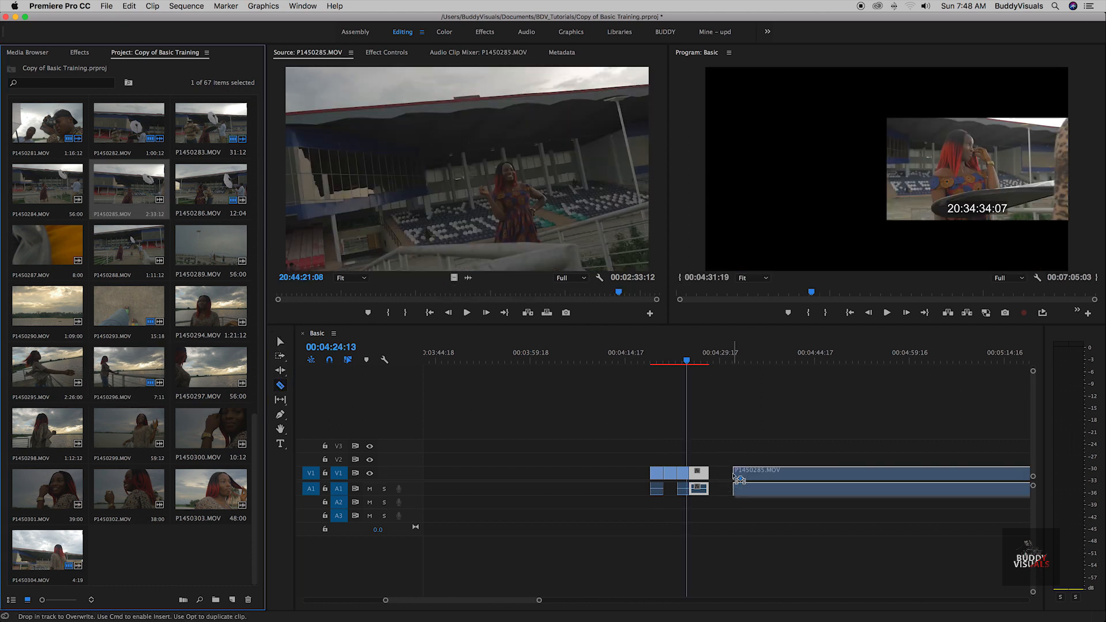
{"action": "left_click_drag", "start_coordinate": [686, 363], "coordinate": [893, 377]}
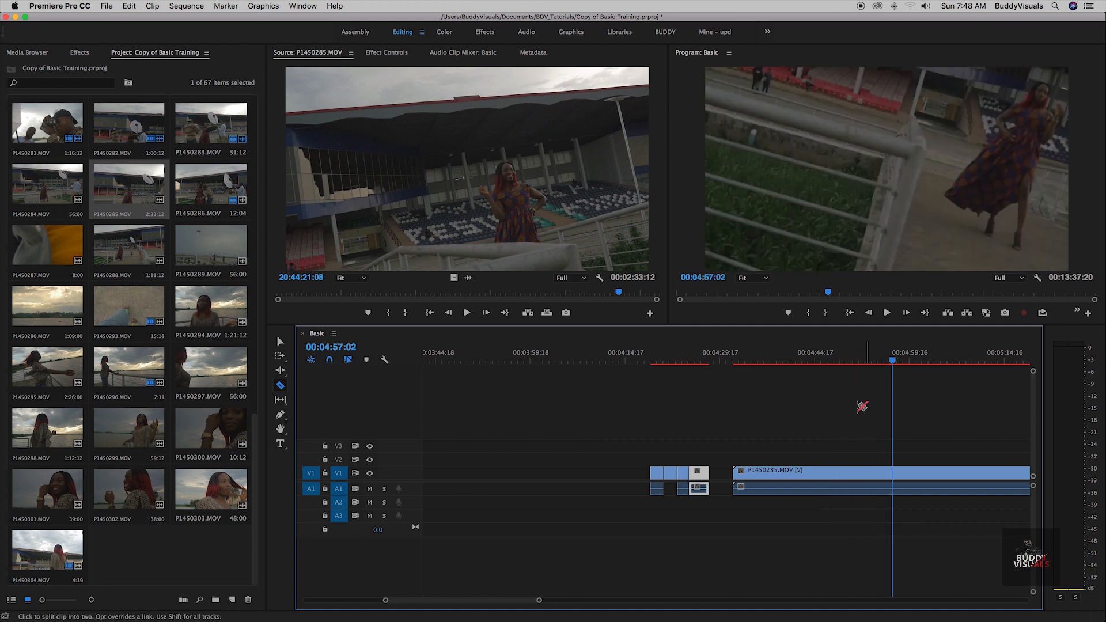
{"action": "scroll", "coordinate": [852, 409], "scroll_direction": "down", "scroll_amount": 3}
{"action": "scroll", "coordinate": [852, 409], "scroll_direction": "down", "scroll_amount": 2}
{"action": "left_click_drag", "start_coordinate": [714, 362], "coordinate": [981, 396]}
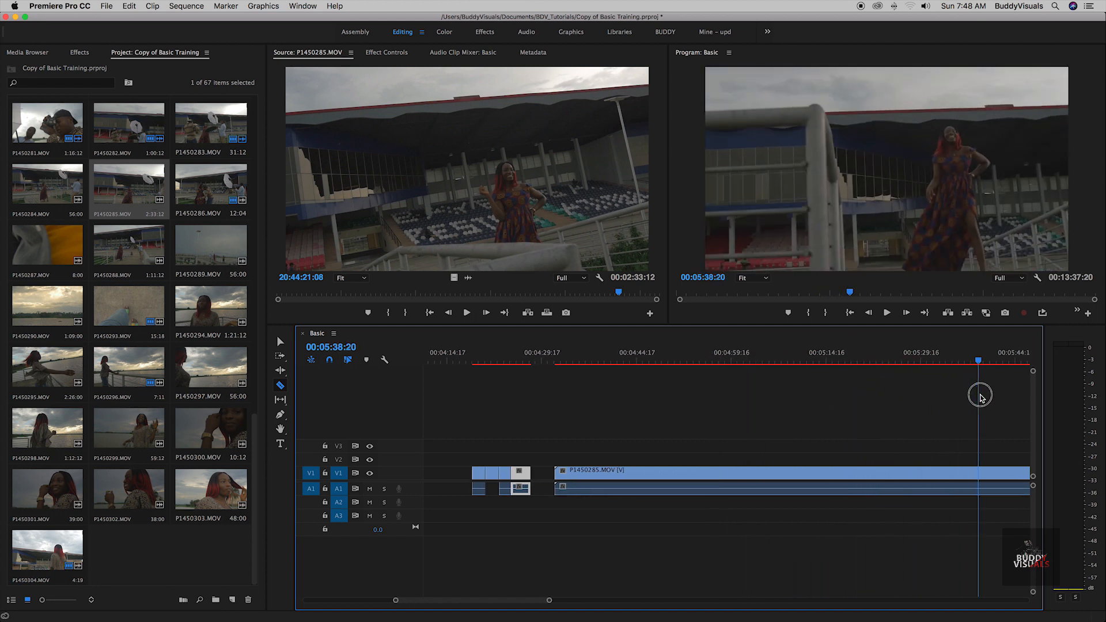
{"action": "scroll", "coordinate": [870, 413], "scroll_direction": "down", "scroll_amount": 5}
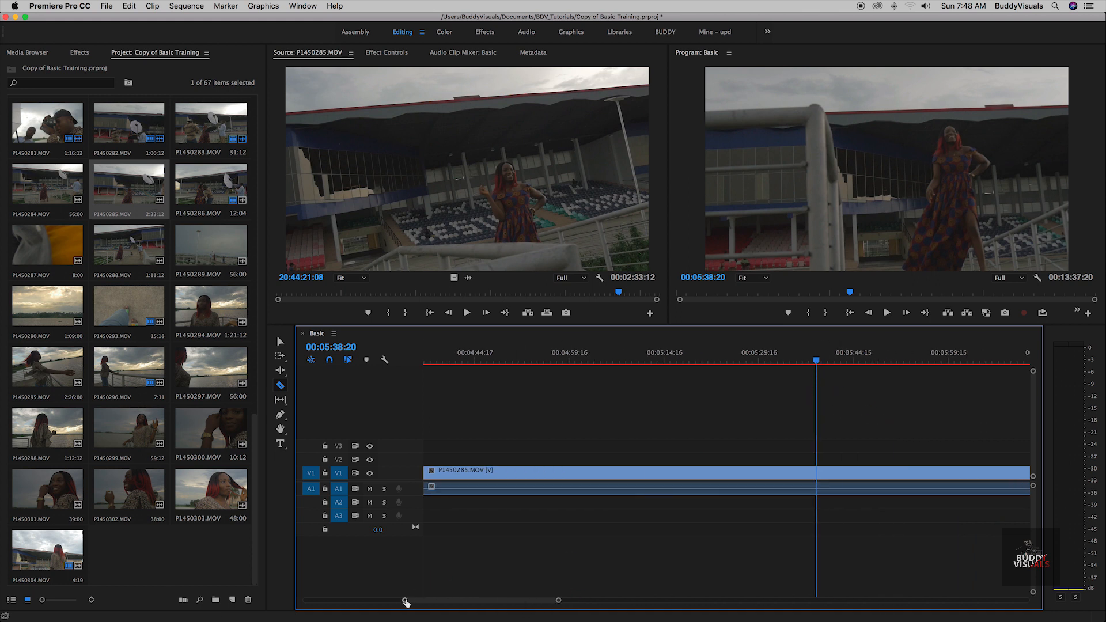
{"action": "mouse_move", "coordinate": [406, 600]}
{"action": "left_mouse_down"}
{"action": "mouse_move", "coordinate": [370, 599]}
{"action": "mouse_move", "coordinate": [399, 602]}
{"action": "left_mouse_up"}
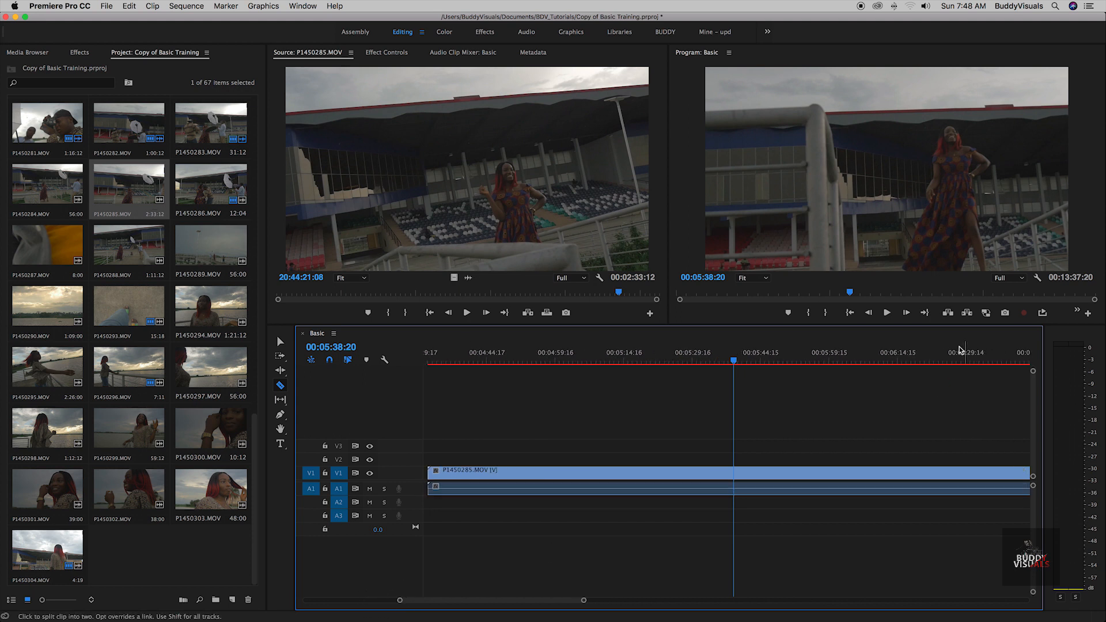
{"action": "left_click", "coordinate": [833, 361]}
{"action": "left_click_drag", "start_coordinate": [585, 599], "coordinate": [625, 604]}
{"action": "left_click_drag", "start_coordinate": [750, 360], "coordinate": [809, 364]}
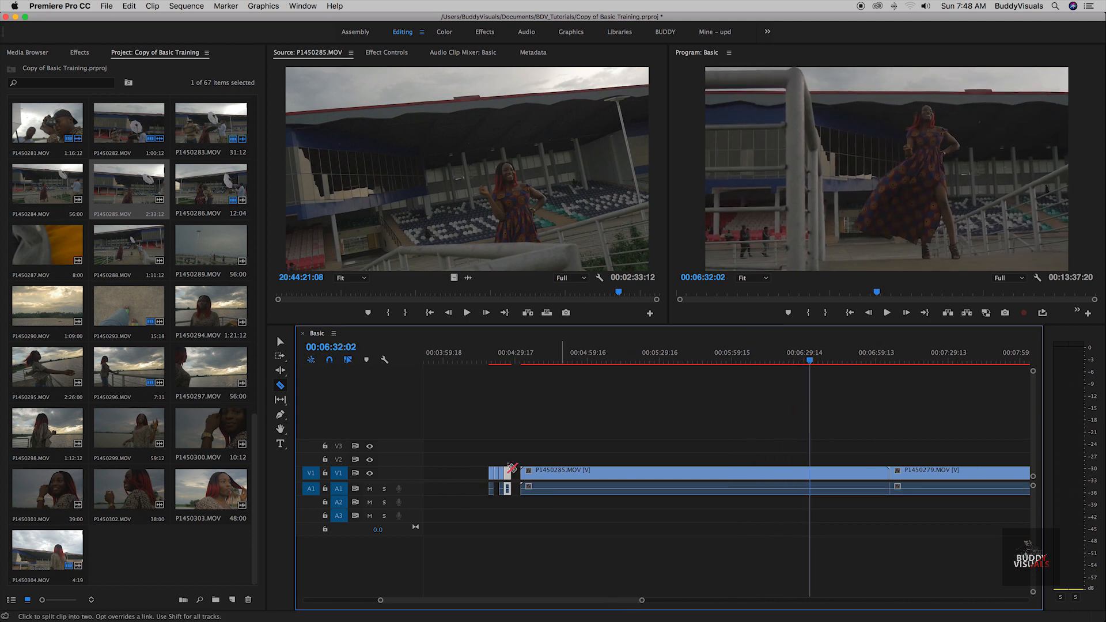
{"action": "left_click", "coordinate": [809, 487]}
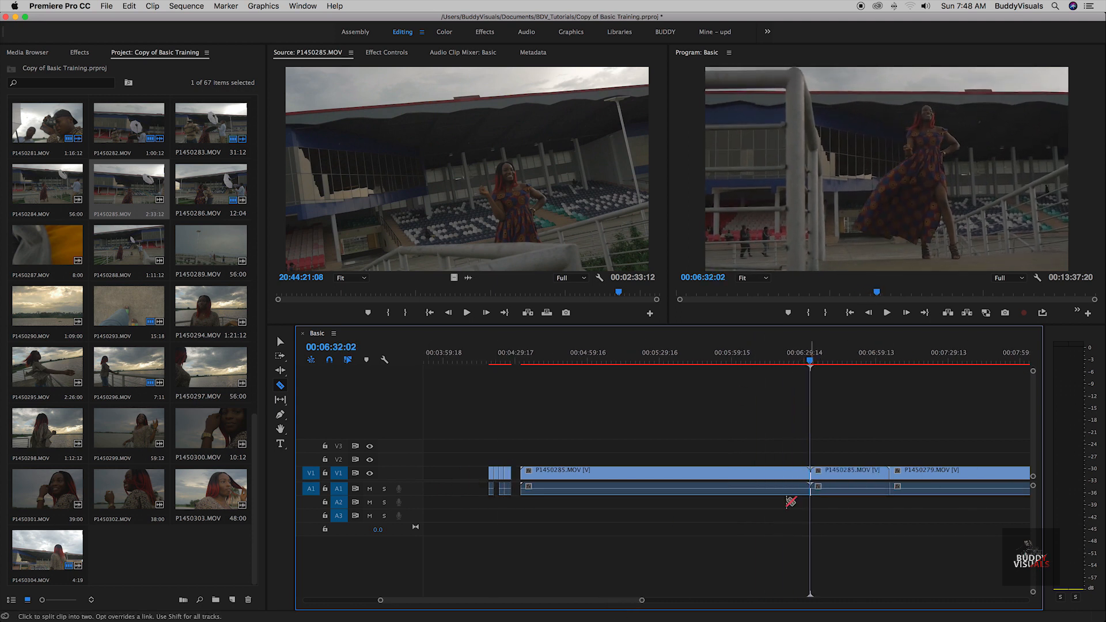
Step: Delete the long part of P1450285.MOV that lies before the 00:06:32:02 cut
{"action": "key", "text": "v"}
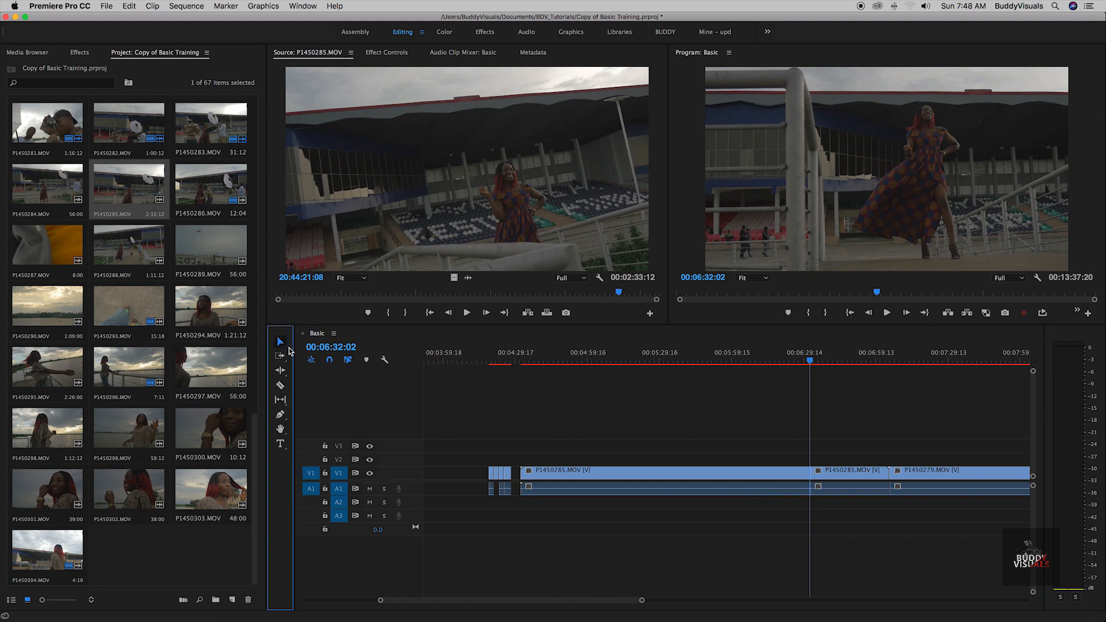
{"action": "left_click", "coordinate": [667, 477]}
{"action": "key", "text": "Delete"}
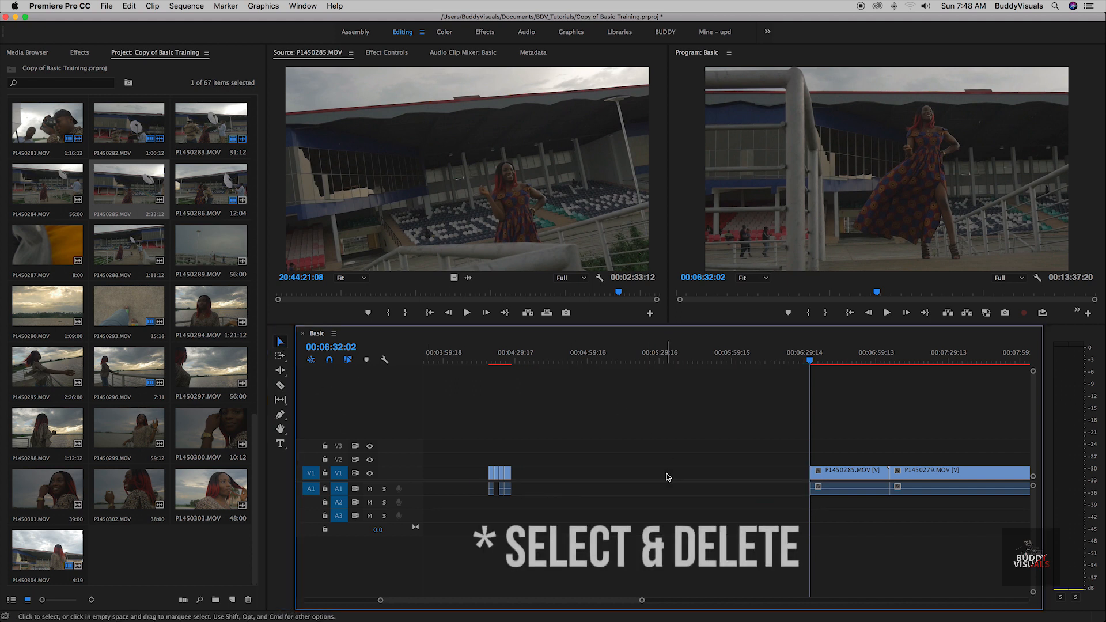
Step: Cut P1450285.MOV at 00:06:37:00 and delete the part between this cut and P1450279.MOV
{"action": "left_click", "coordinate": [820, 361]}
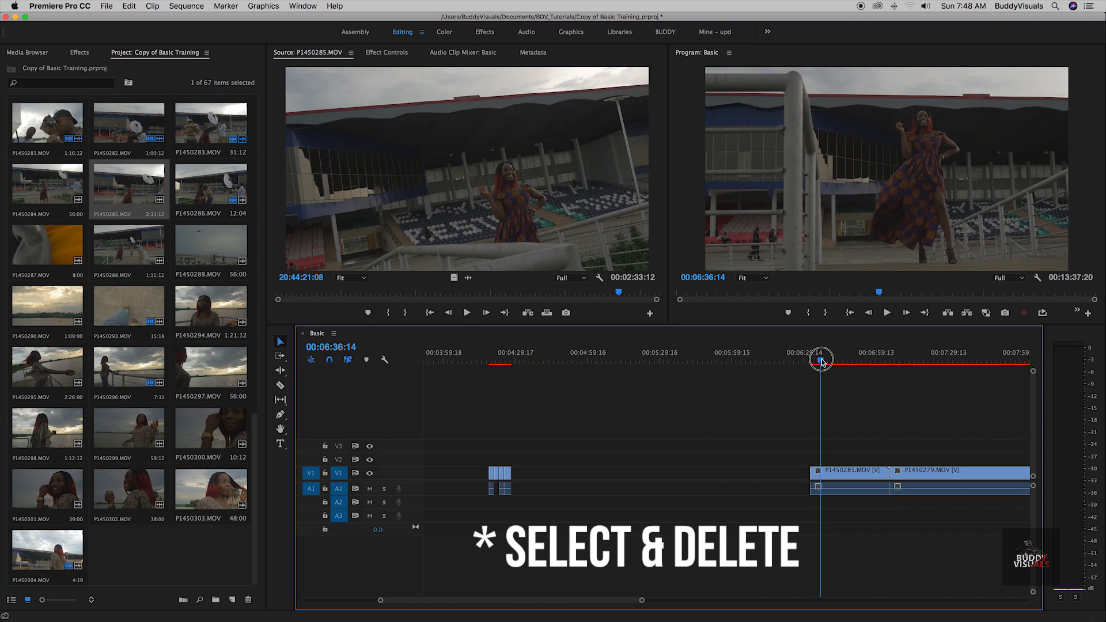
{"action": "left_click", "coordinate": [822, 361]}
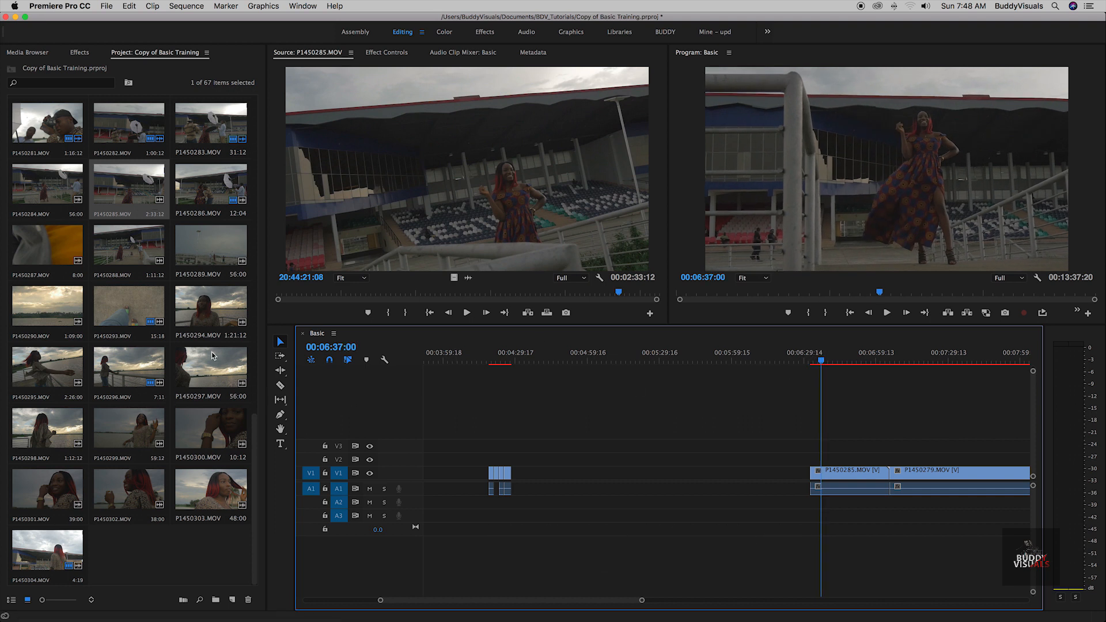
{"action": "left_click", "coordinate": [279, 384]}
{"action": "left_click", "coordinate": [822, 478]}
{"action": "key", "text": "v"}
{"action": "left_click", "coordinate": [848, 478]}
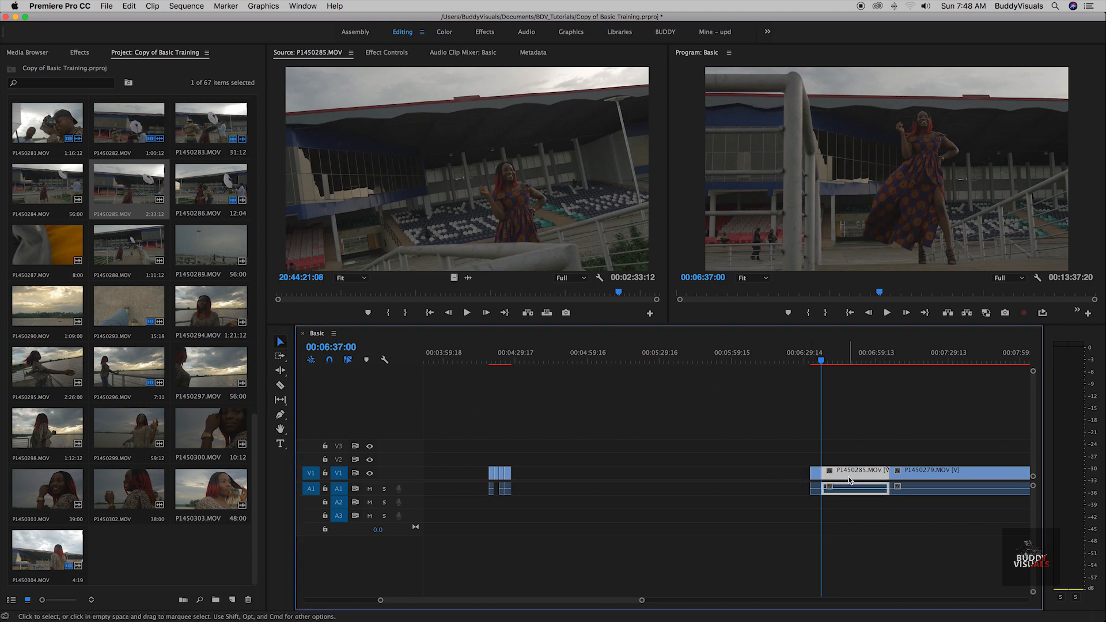
{"action": "key", "text": "Delete"}
Step: Move the short P1450285.MOV piece close to the joined clips and delete the gap in front of it
{"action": "left_click_drag", "start_coordinate": [815, 476], "coordinate": [542, 474]}
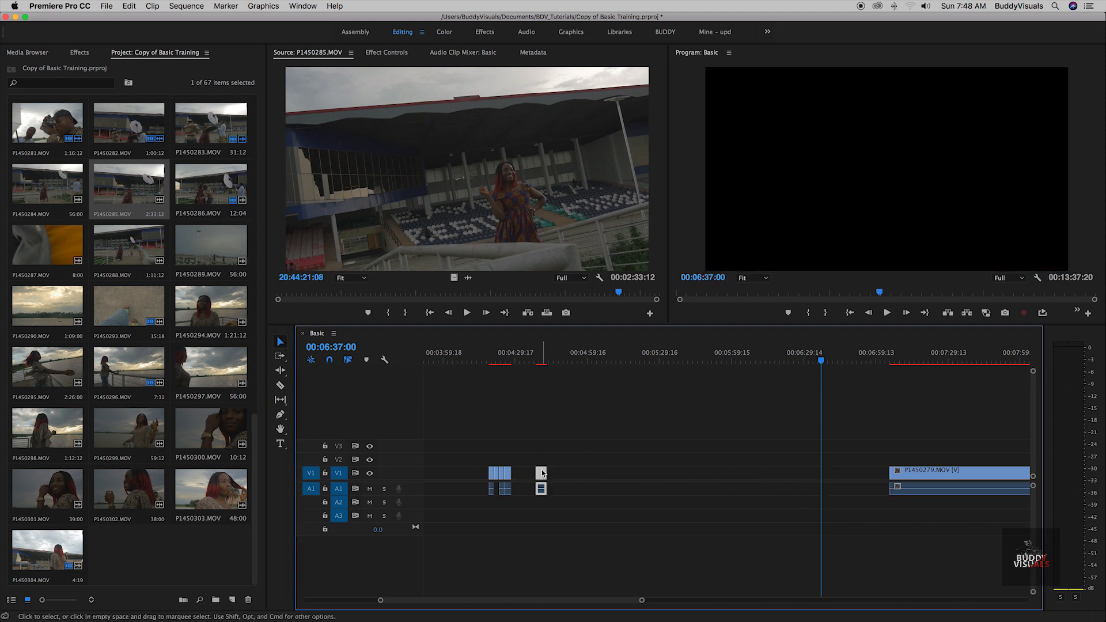
{"action": "left_click", "coordinate": [526, 474]}
{"action": "key", "text": "Delete"}
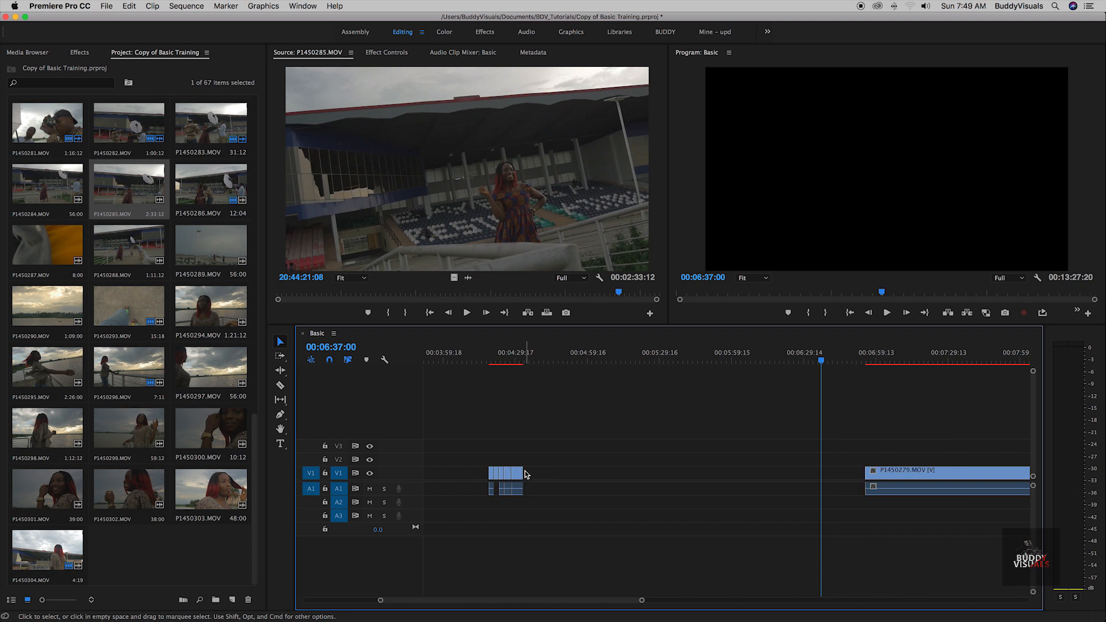
Step: Shorten the last clips of the joined group, including the P1450285.MOV piece, and keep them end to end
{"action": "left_click", "coordinate": [507, 361]}
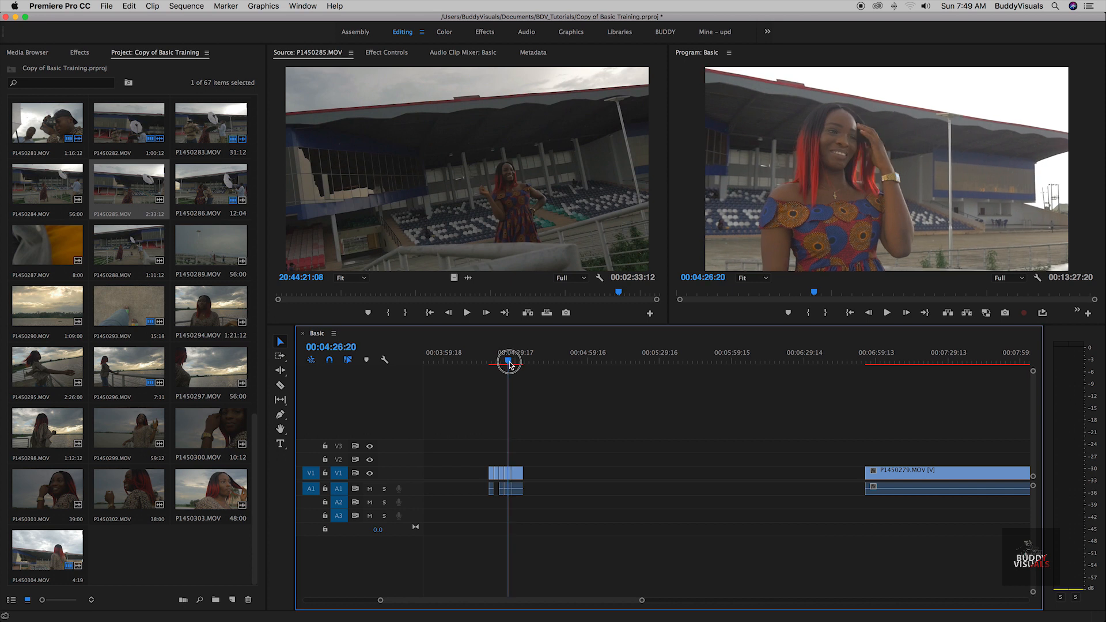
{"action": "left_click_drag", "start_coordinate": [642, 600], "coordinate": [460, 600]}
{"action": "left_click_drag", "start_coordinate": [786, 478], "coordinate": [709, 477]}
{"action": "left_click_drag", "start_coordinate": [919, 477], "coordinate": [748, 476]}
{"action": "left_click_drag", "start_coordinate": [459, 600], "coordinate": [563, 600]}
Step: Play back the joined short clips from 00:04:18:17 and return the playhead to 00:04:18:07
{"action": "left_click", "coordinate": [713, 360]}
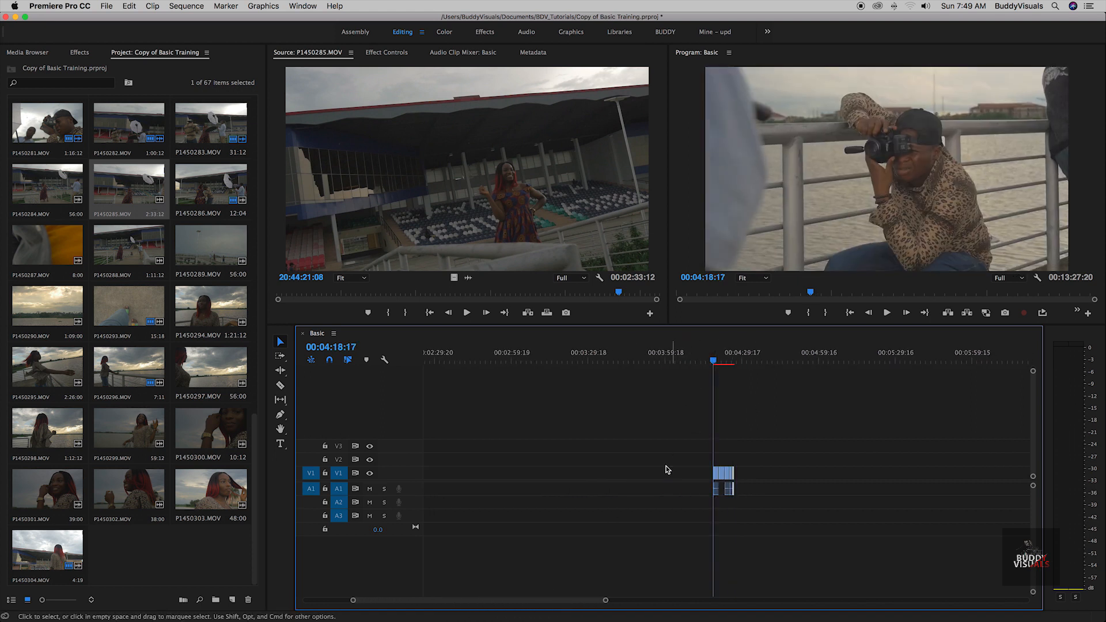
{"action": "left_click", "coordinate": [887, 313]}
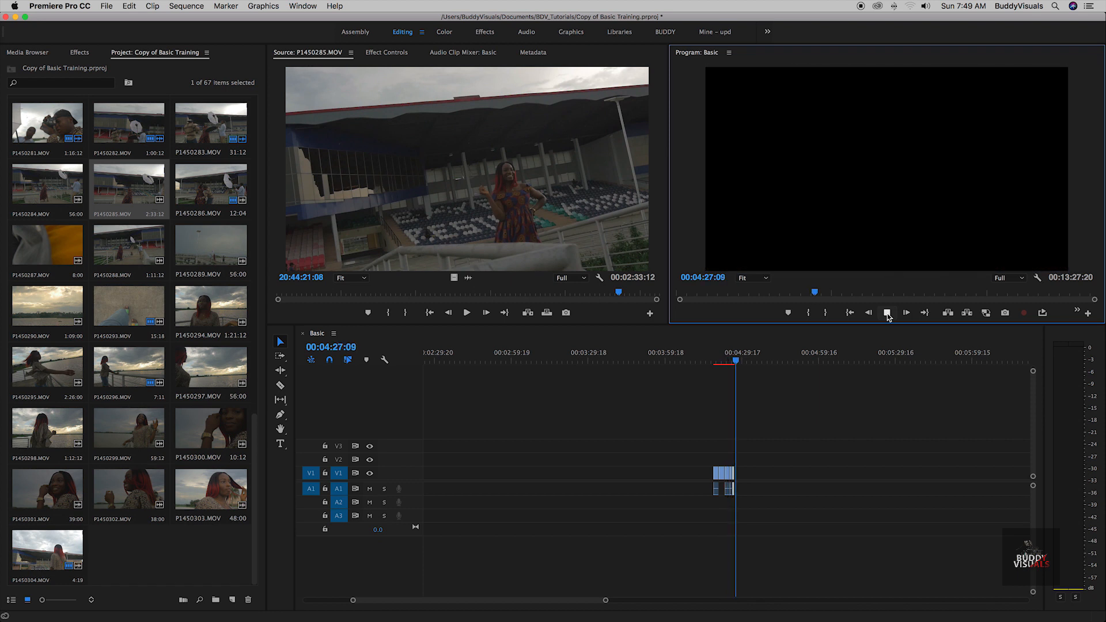
{"action": "left_click", "coordinate": [887, 313]}
{"action": "left_click_drag", "start_coordinate": [728, 353], "coordinate": [716, 356]}
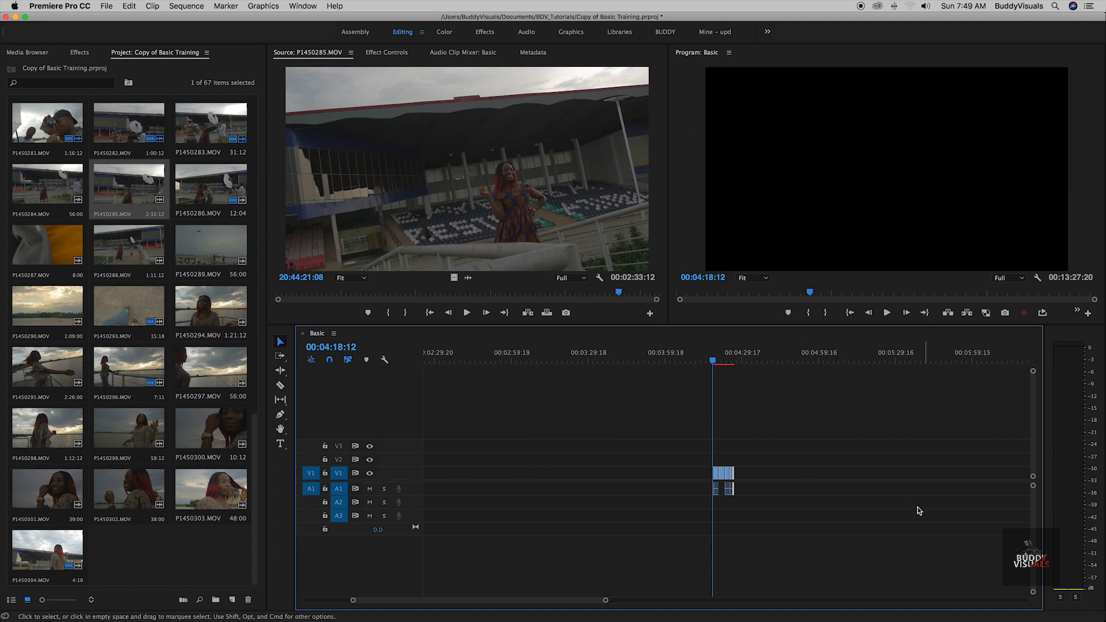
{"action": "key", "text": "super+s"}
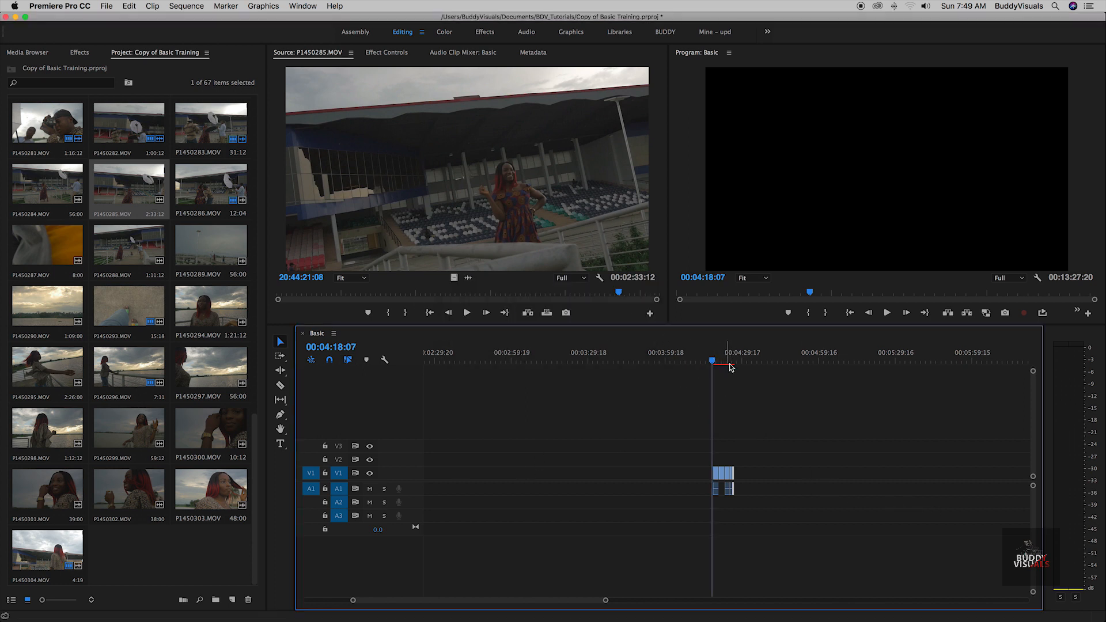
Step: Review the whole sequence, check the joined clips up to 00:04:21:16, and browse the project's footage
{"action": "scroll", "coordinate": [729, 375], "scroll_direction": "down", "scroll_amount": 3}
{"action": "left_click_drag", "start_coordinate": [617, 599], "coordinate": [932, 601]}
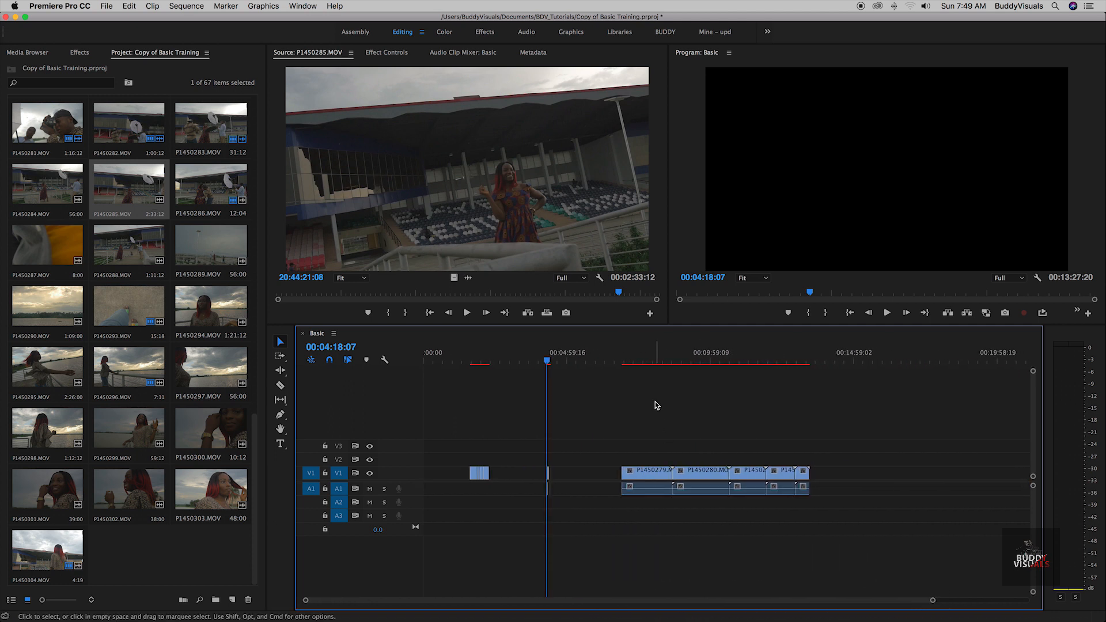
{"action": "left_click_drag", "start_coordinate": [932, 602], "coordinate": [681, 586]}
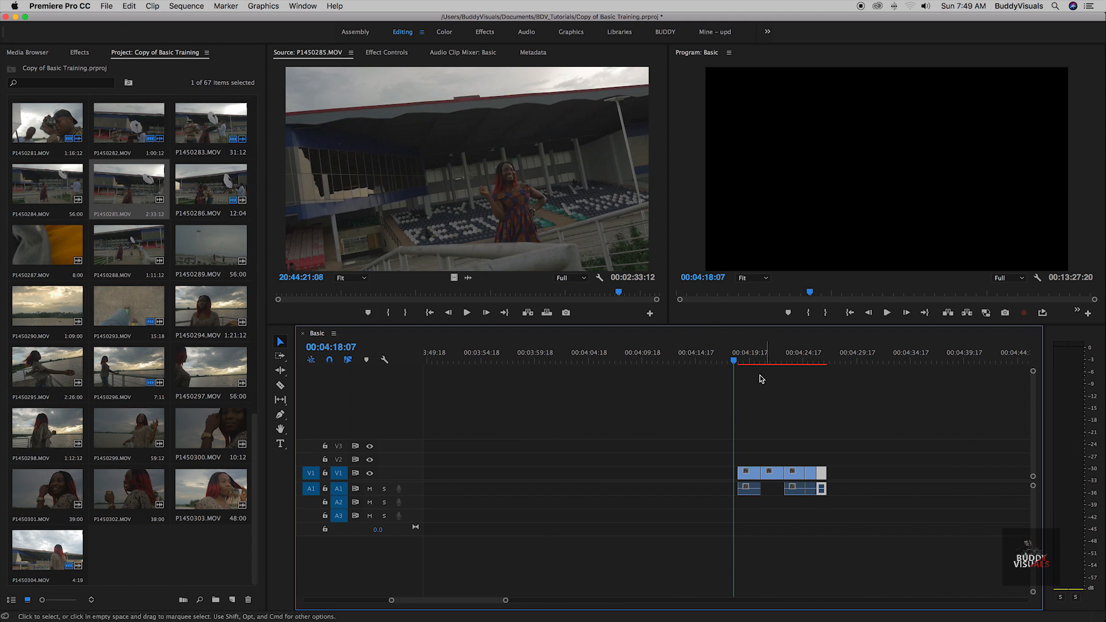
{"action": "left_click_drag", "start_coordinate": [755, 362], "coordinate": [772, 361]}
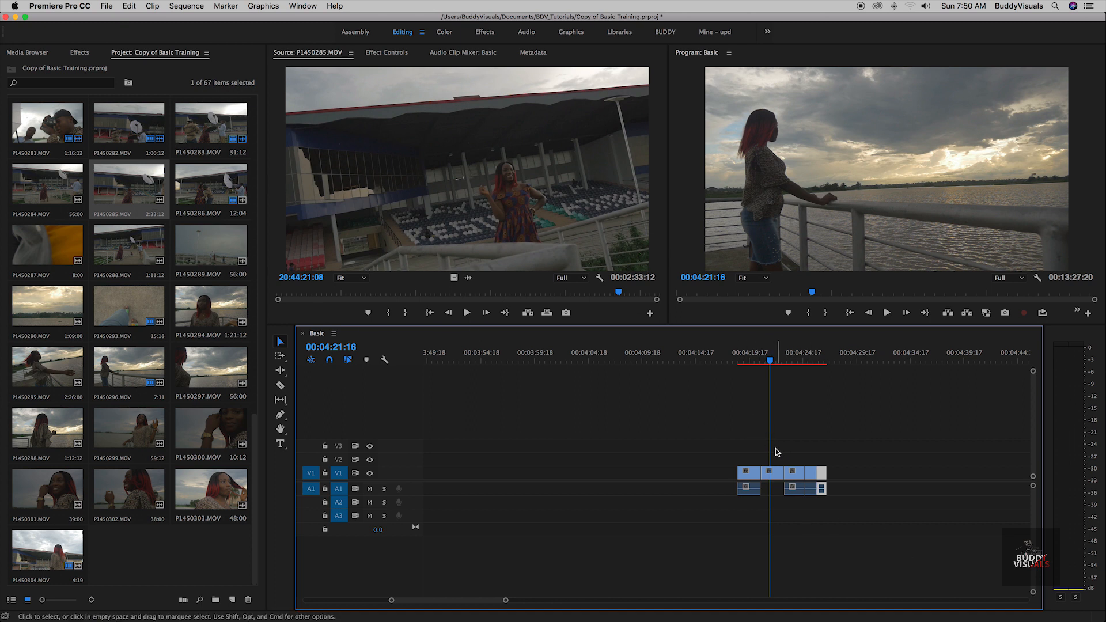
{"action": "scroll", "coordinate": [119, 202], "scroll_direction": "up", "scroll_amount": 12}
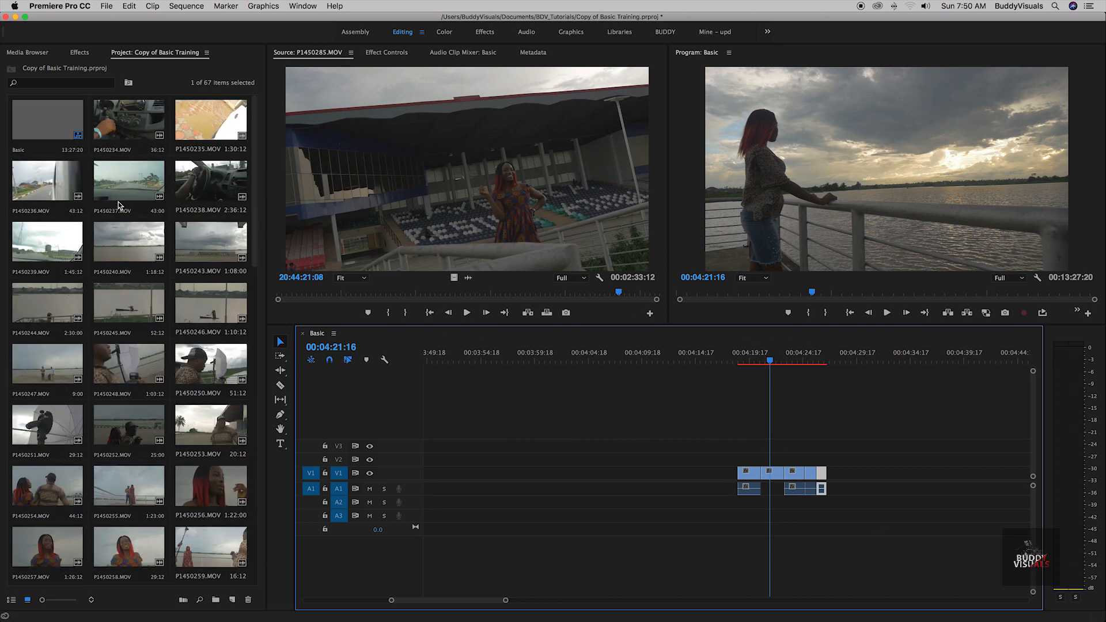
{"action": "scroll", "coordinate": [120, 199], "scroll_direction": "down", "scroll_amount": 12}
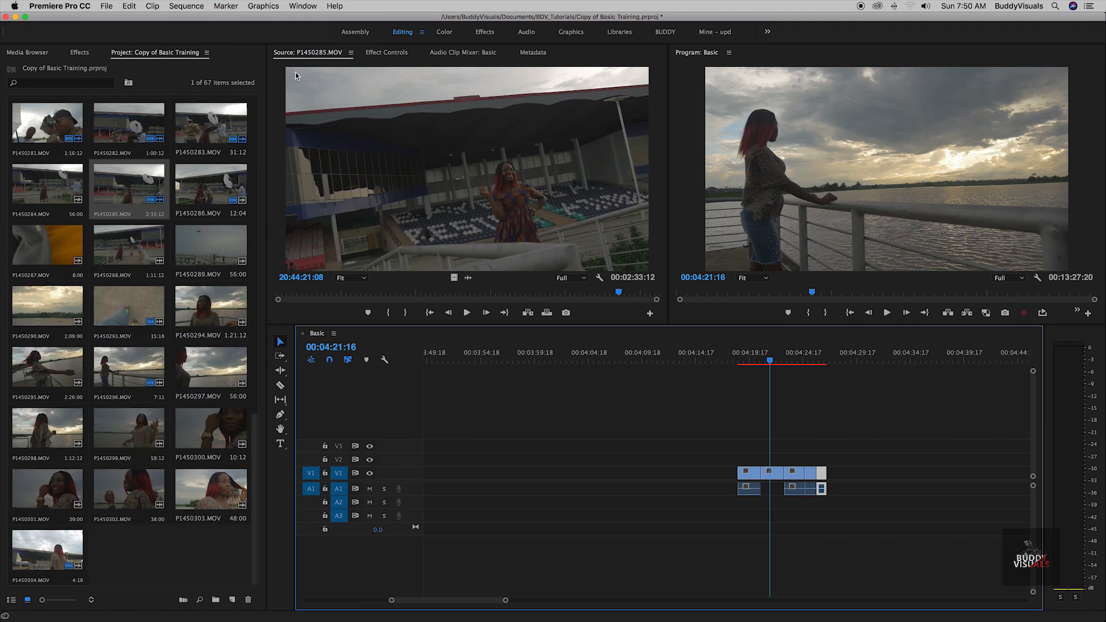
Step: Mark a segment of P1450285.MOV about 11 seconds long in the Source monitor, with its Out point at 20:43:59:10
{"action": "left_click", "coordinate": [420, 292]}
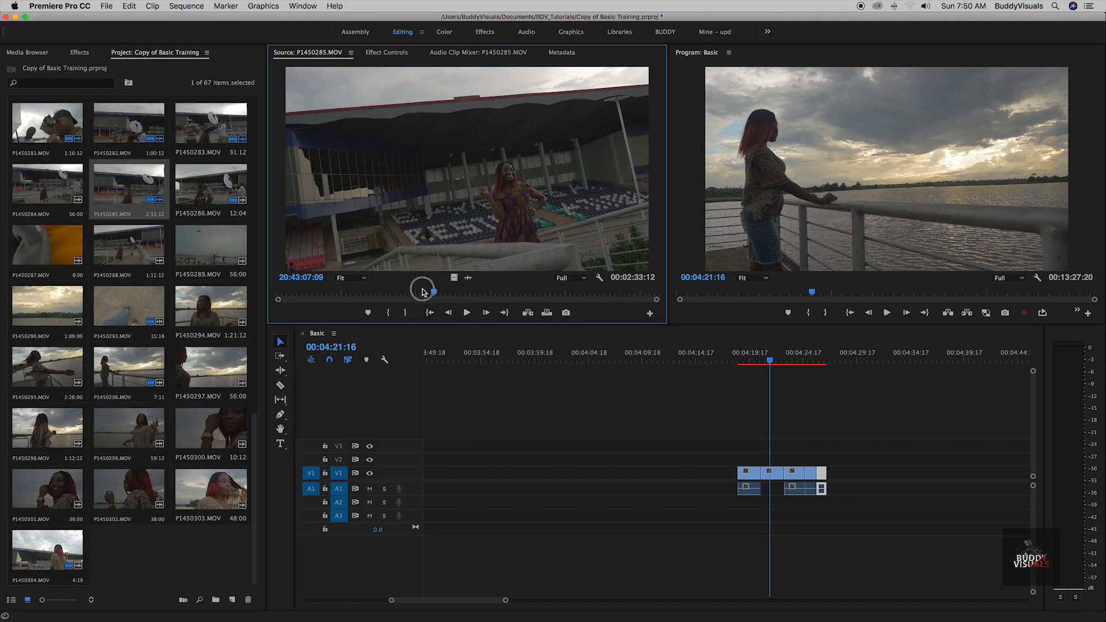
{"action": "left_click", "coordinate": [389, 313]}
{"action": "left_click", "coordinate": [492, 295]}
{"action": "left_click_drag", "start_coordinate": [492, 298], "coordinate": [535, 296]}
{"action": "left_click", "coordinate": [395, 313]}
{"action": "left_click", "coordinate": [564, 294]}
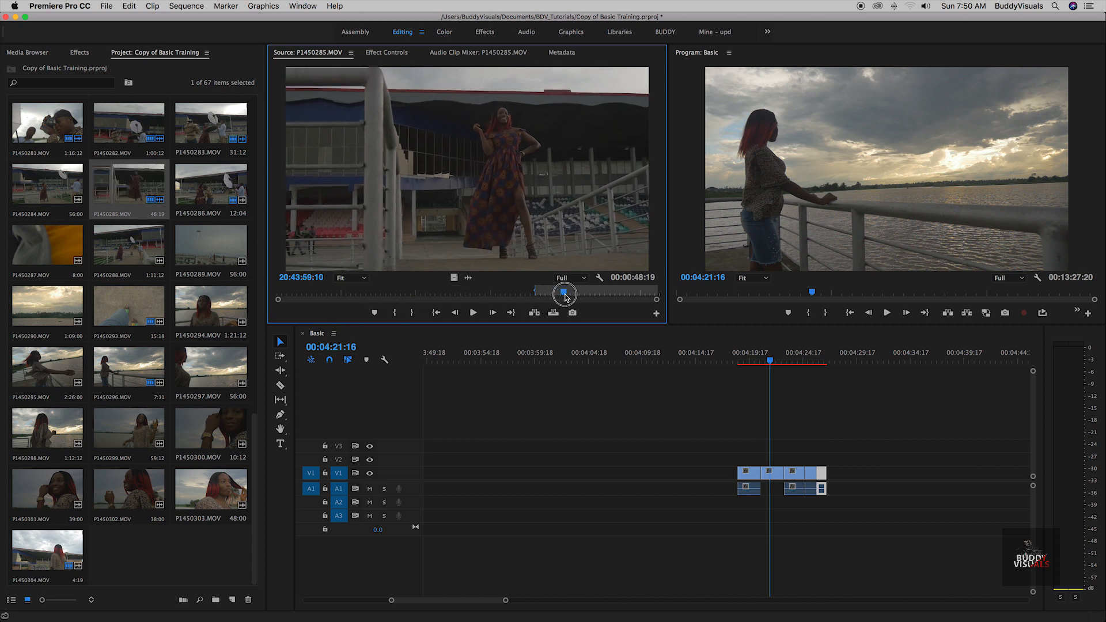
{"action": "left_click", "coordinate": [412, 314]}
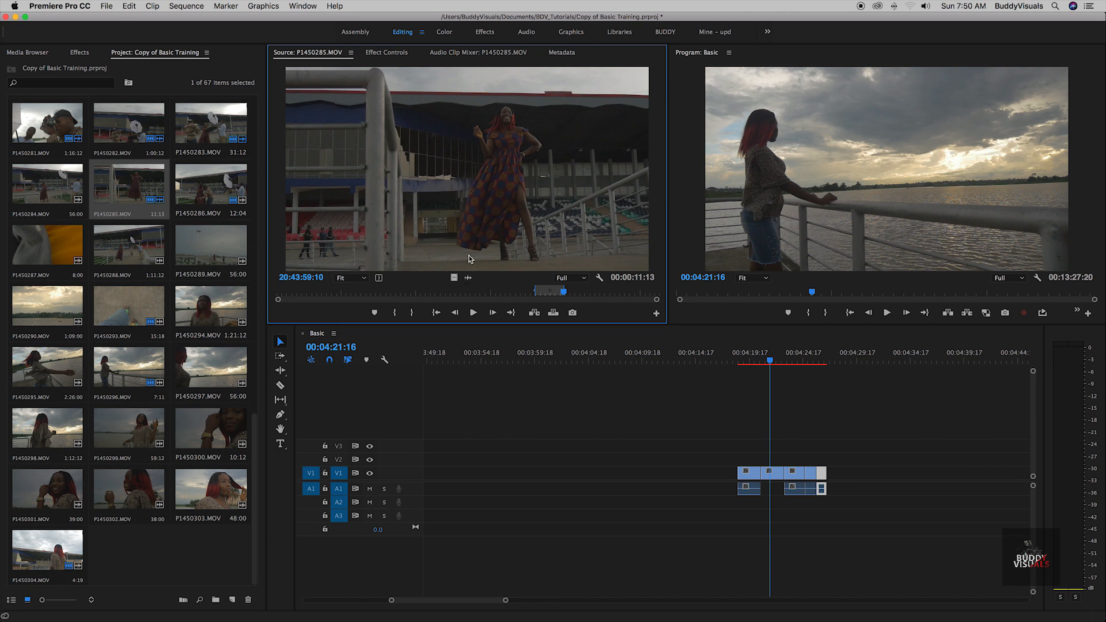
Step: Place the marked P1450285.MOV segment in the timeline ahead of the joined clips and delete it again
{"action": "left_click_drag", "start_coordinate": [478, 234], "coordinate": [544, 474]}
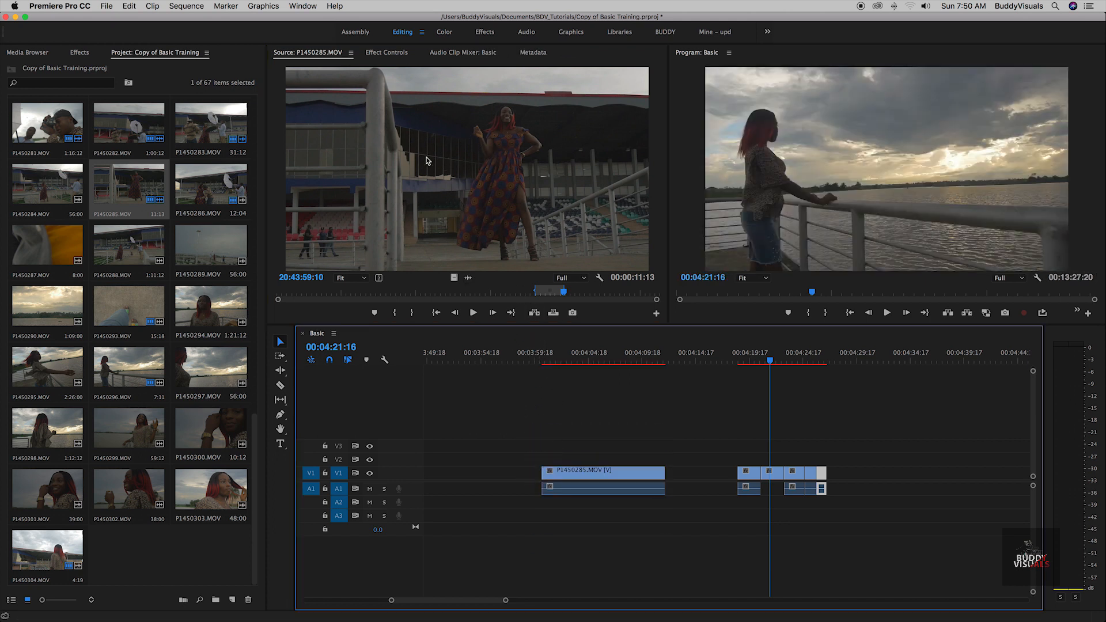
{"action": "left_click_drag", "start_coordinate": [483, 209], "coordinate": [577, 452]}
{"action": "left_click", "coordinate": [579, 496]}
{"action": "key", "text": "Delete"}
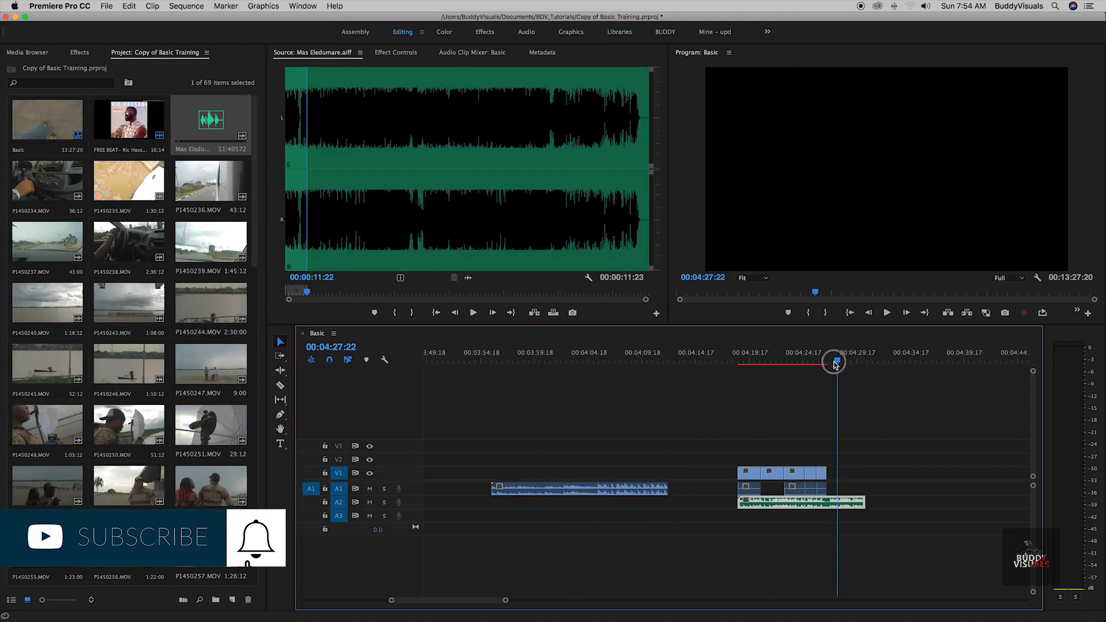
Step: Trim the end of the Mas Eledumare.aiff audio on A2 to the end of the last video clip and return the playhead to the clips' start
{"action": "mouse_move", "coordinate": [835, 364]}
{"action": "left_mouse_down"}
{"action": "mouse_move", "coordinate": [825, 377]}
{"action": "mouse_move", "coordinate": [831, 363]}
{"action": "left_mouse_up"}
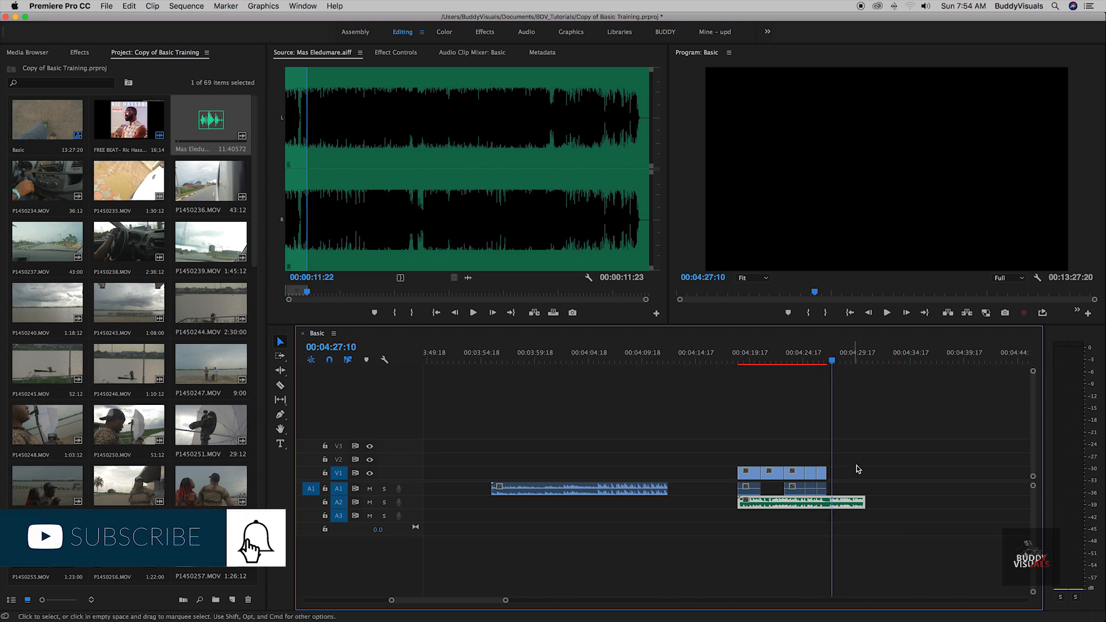
{"action": "left_click_drag", "start_coordinate": [863, 503], "coordinate": [827, 512]}
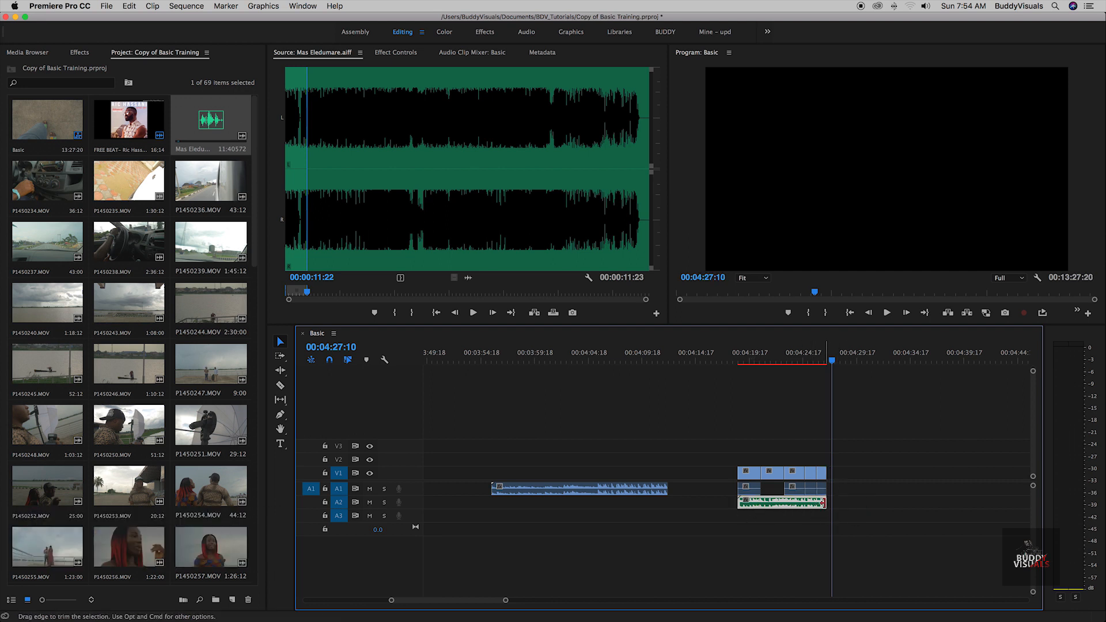
{"action": "mouse_move", "coordinate": [830, 506]}
{"action": "left_mouse_down"}
{"action": "mouse_move", "coordinate": [850, 501]}
{"action": "mouse_move", "coordinate": [830, 511]}
{"action": "left_mouse_up"}
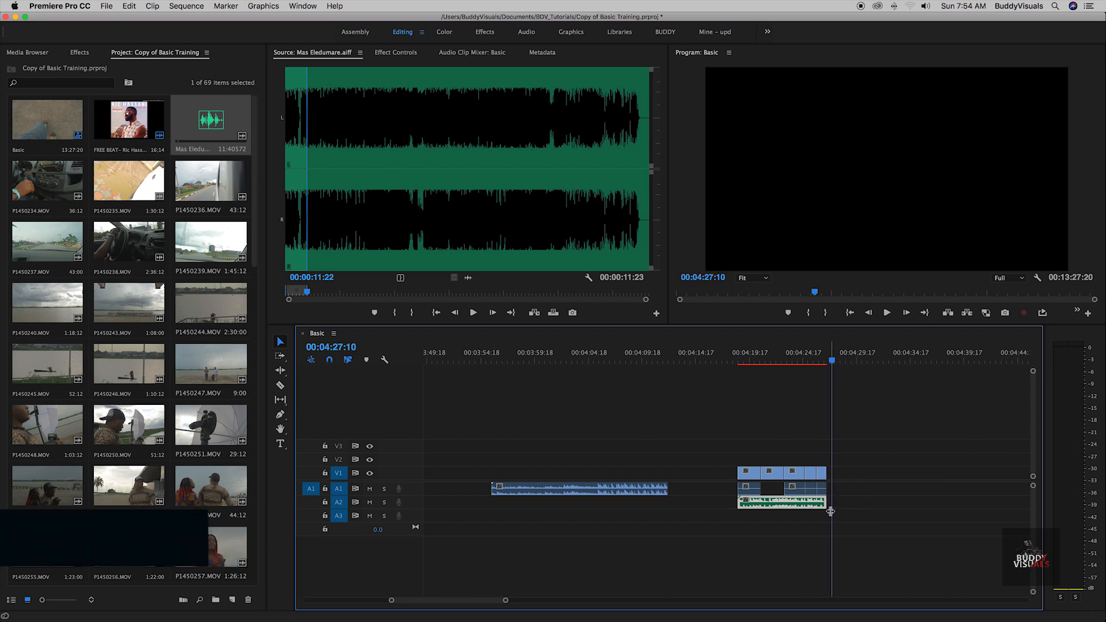
{"action": "left_click", "coordinate": [740, 363]}
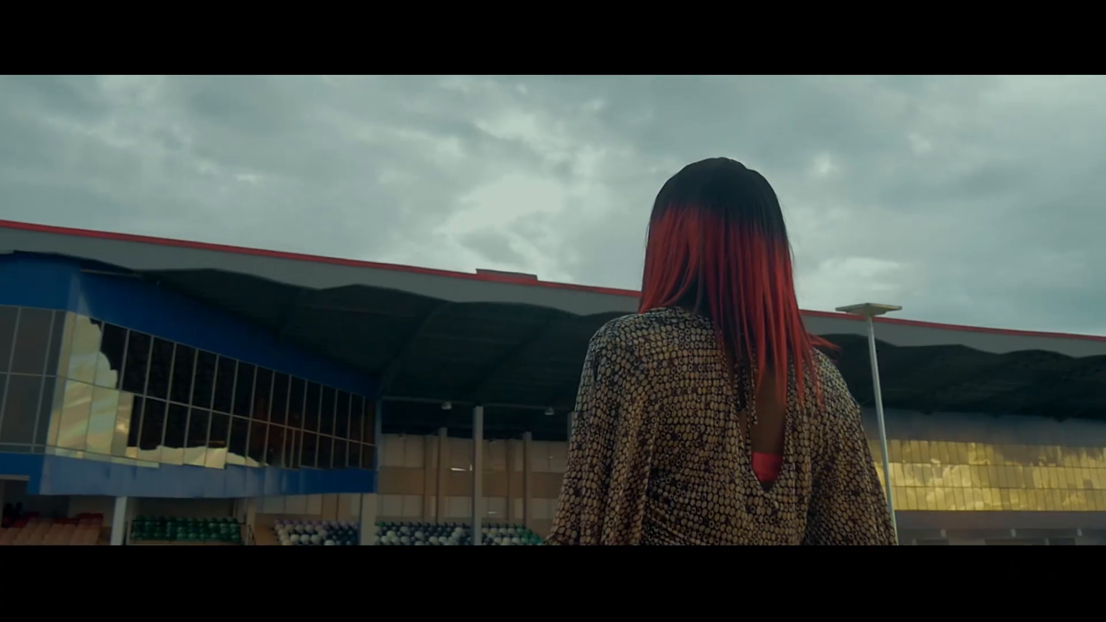